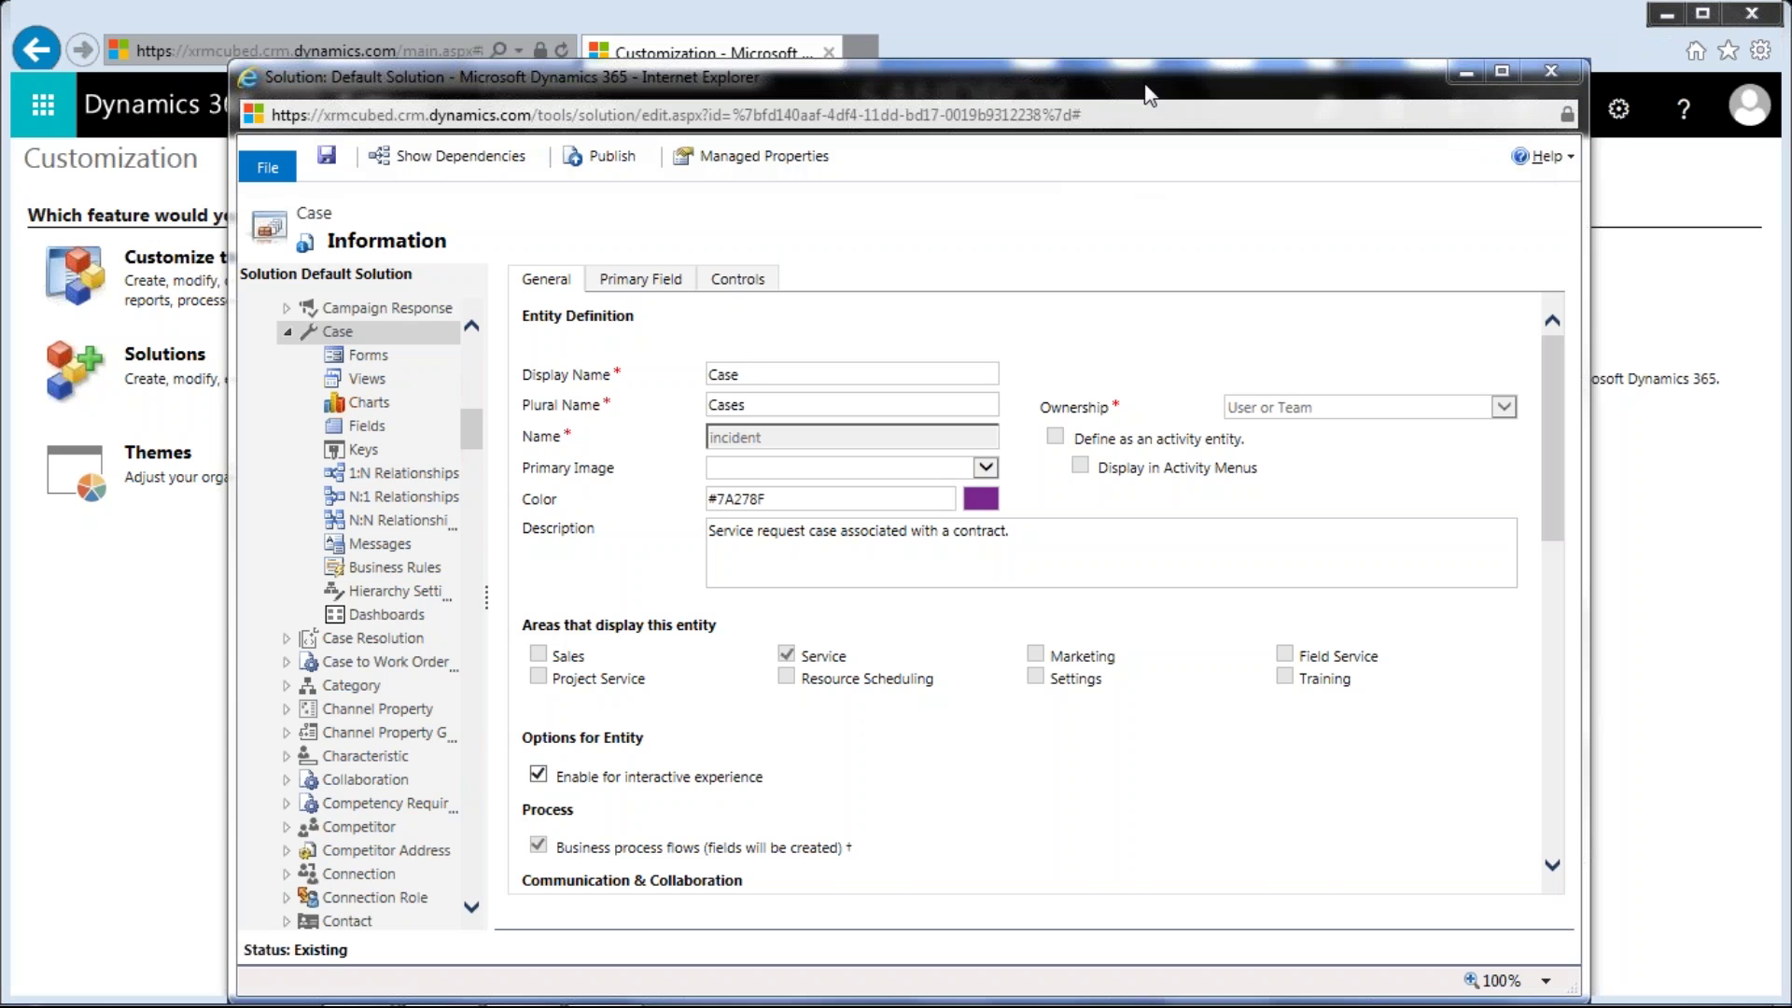
# Reposition the solution editor and show the Case entity's controls, listing only the Read-only Grid
pyautogui.moveTo(1137, 79); pyautogui.dragTo(1079, 55)
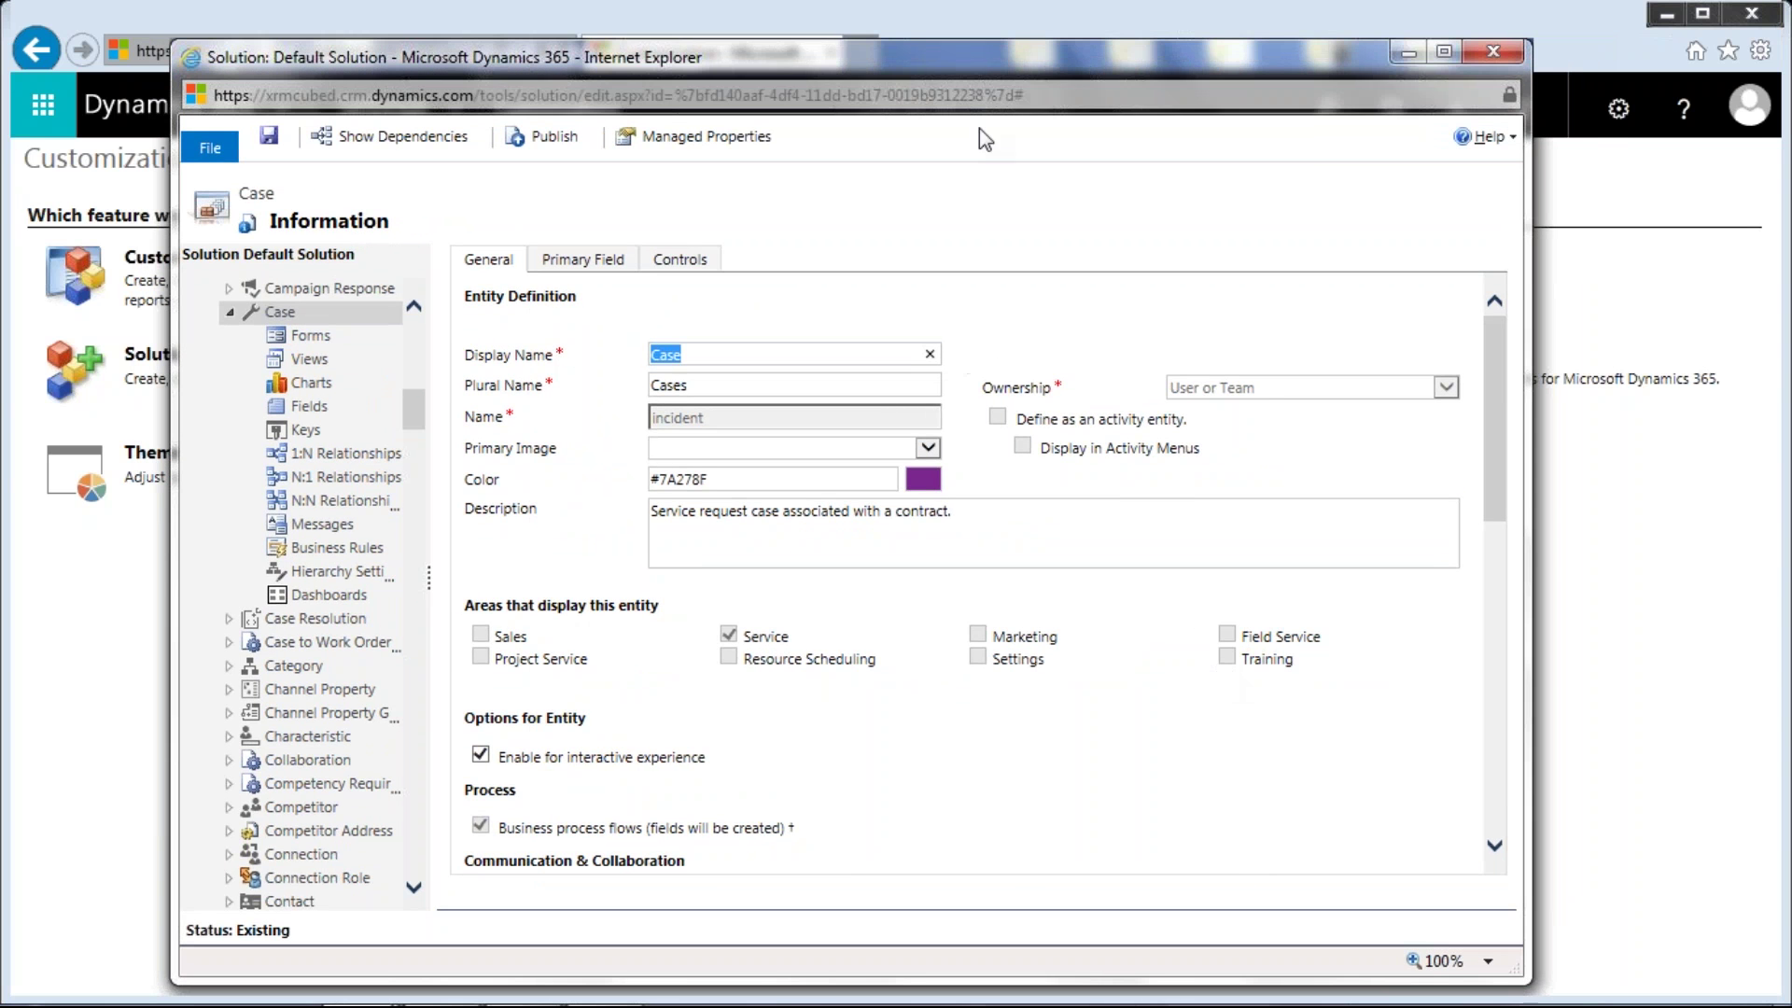
pyautogui.moveTo(963, 56); pyautogui.dragTo(1017, 46)
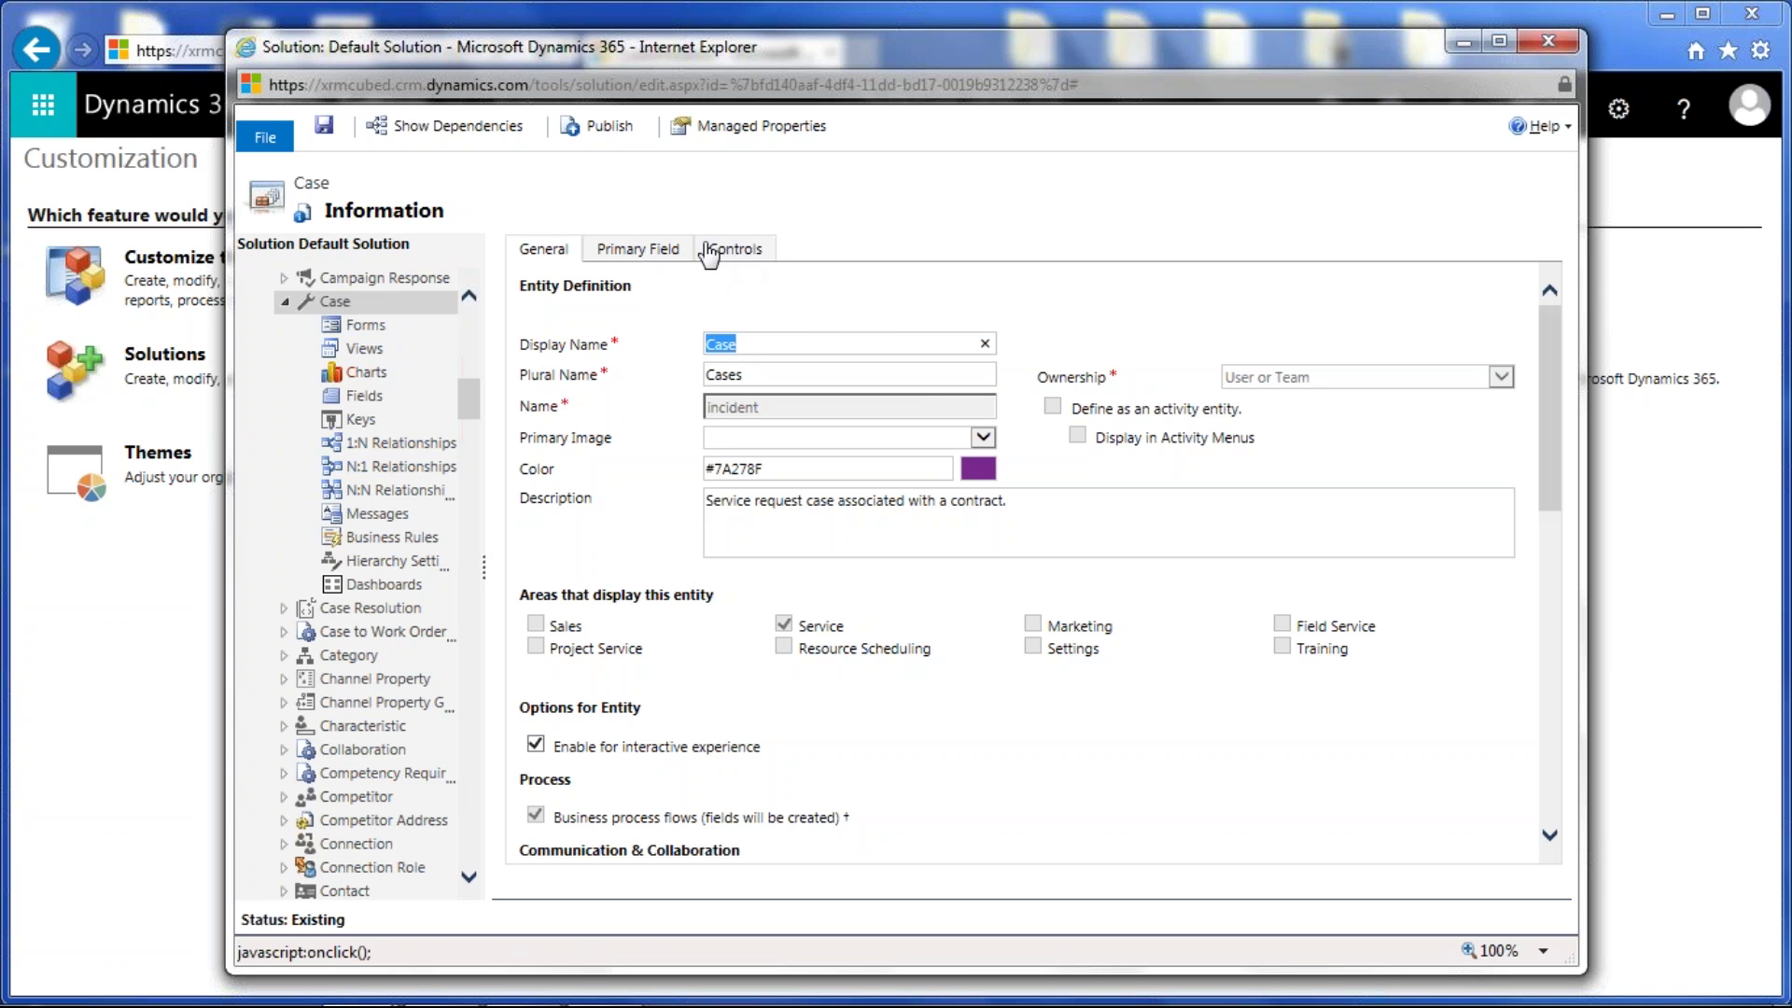
pyautogui.click(750, 257)
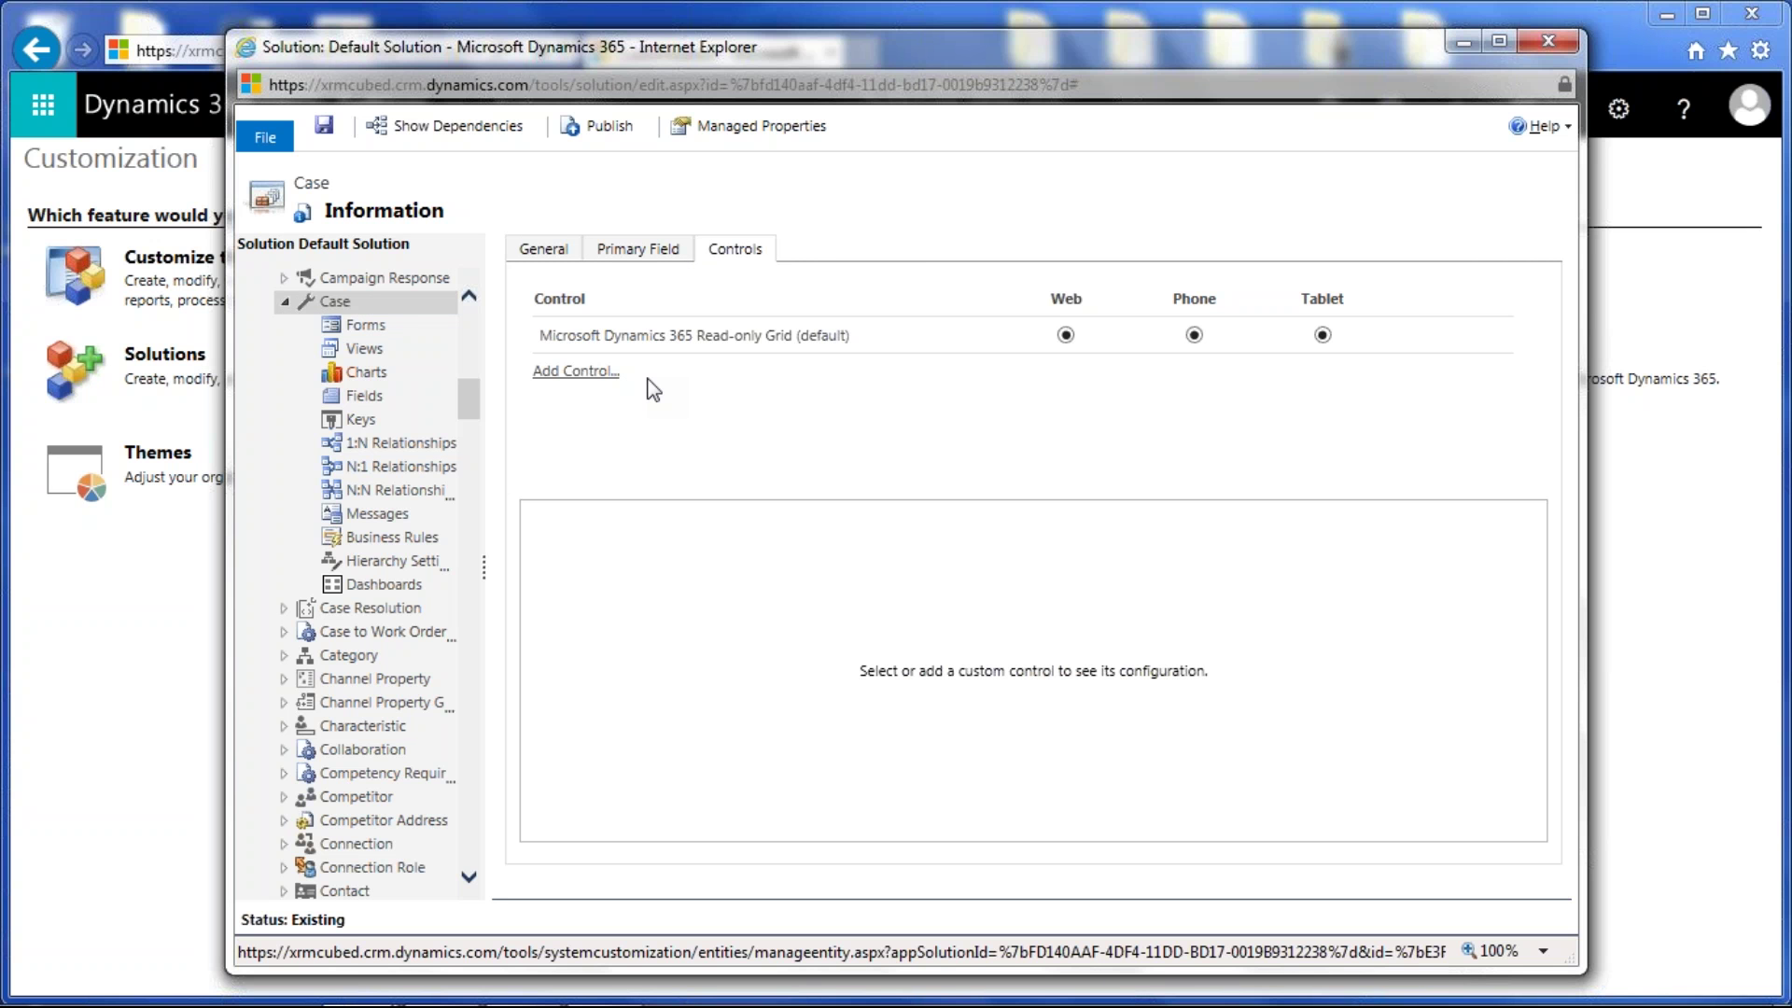
# Open the Add Control dialog offering Calendar Control, Editable Grid and Timeline Control
pyautogui.click(588, 374)
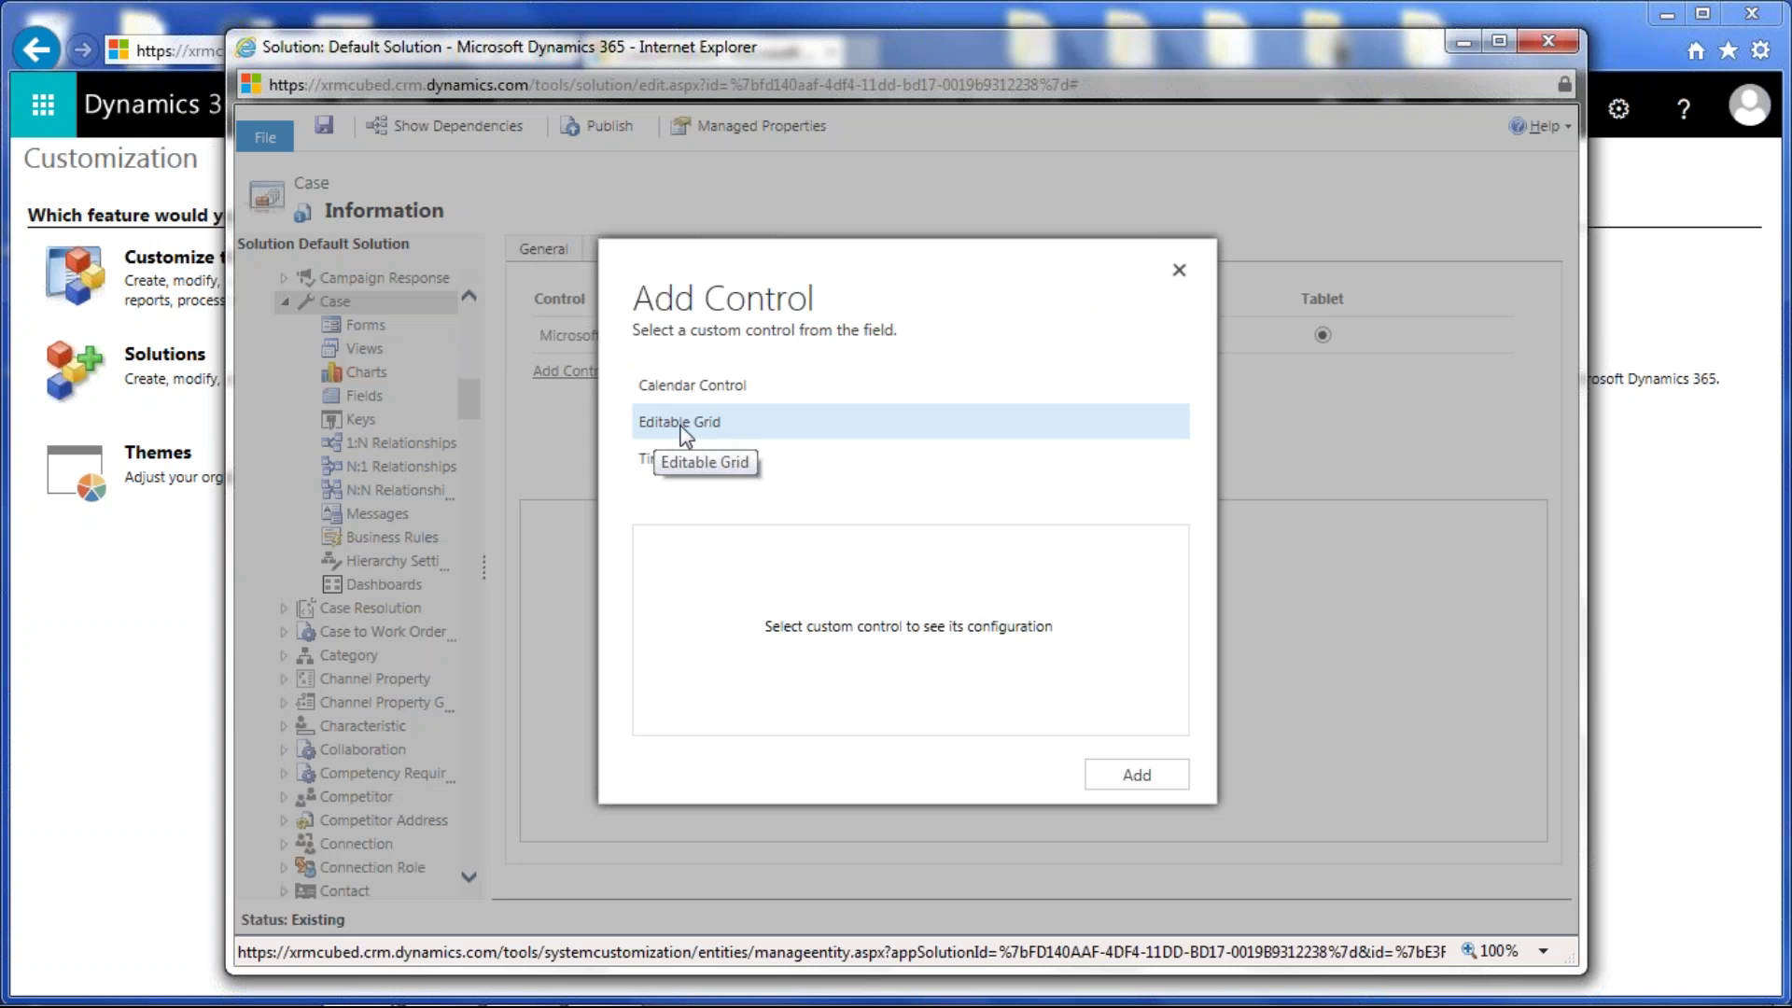
# Add the Editable Grid control to the Case entity's controls
pyautogui.click(691, 427)
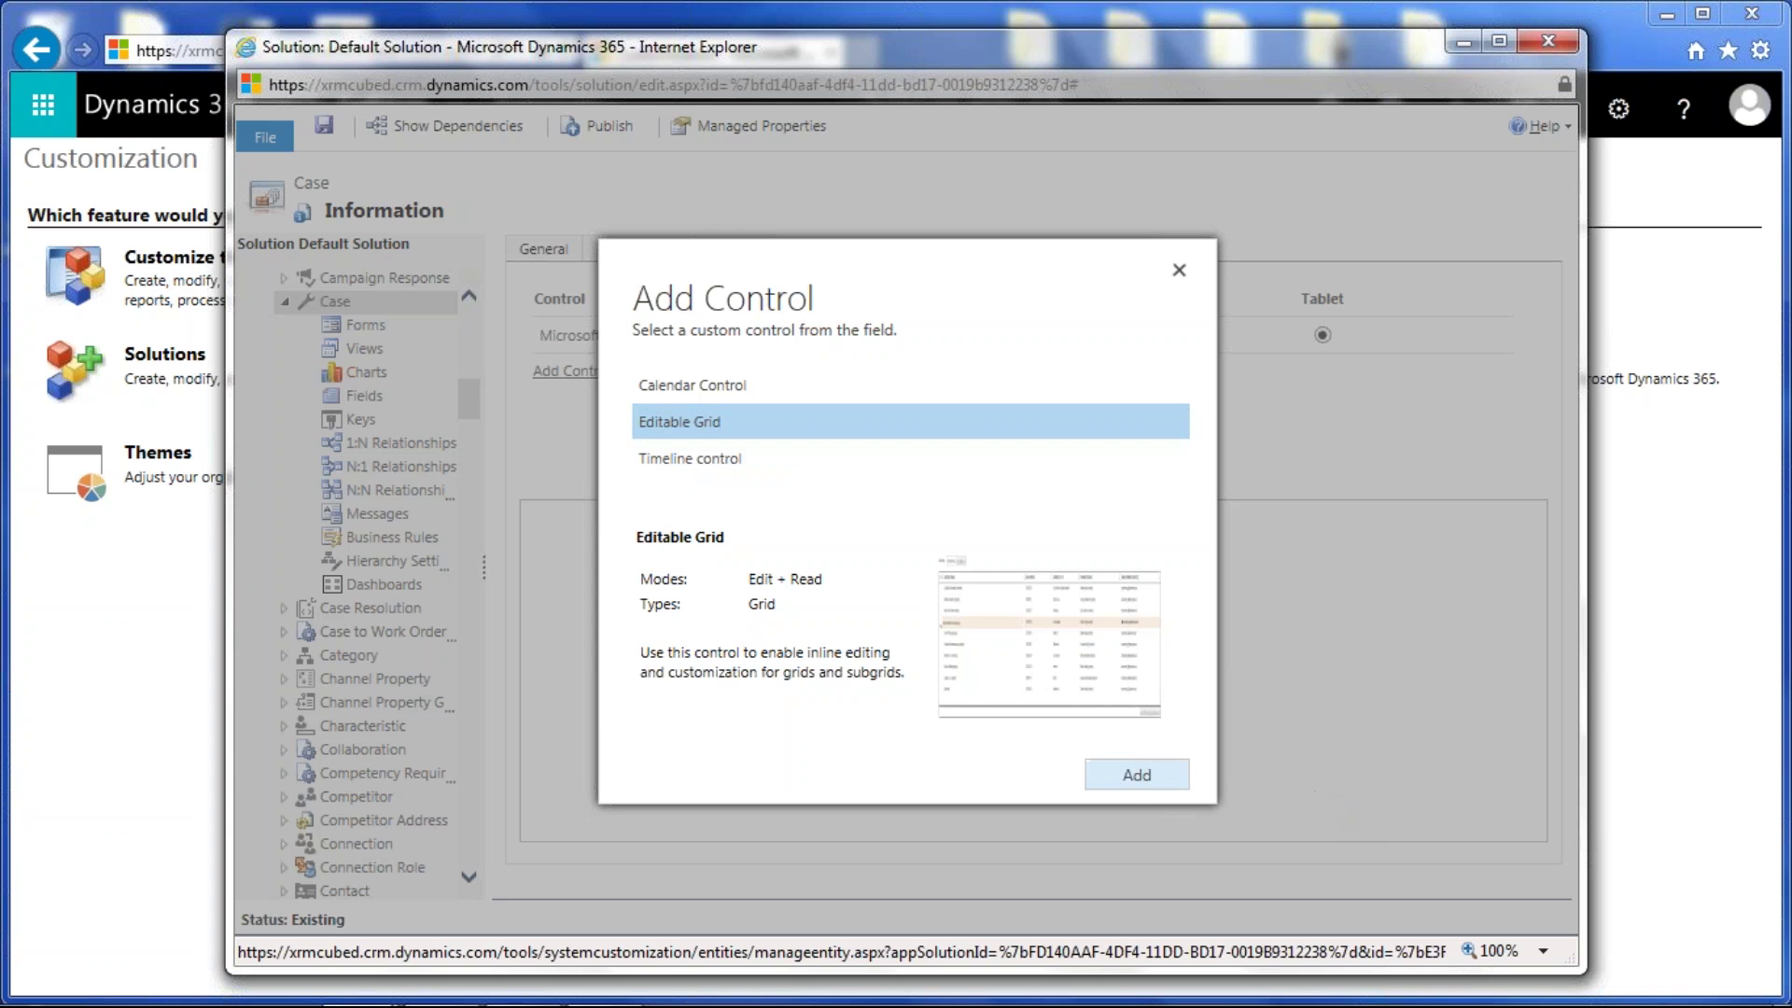
pyautogui.click(1132, 779)
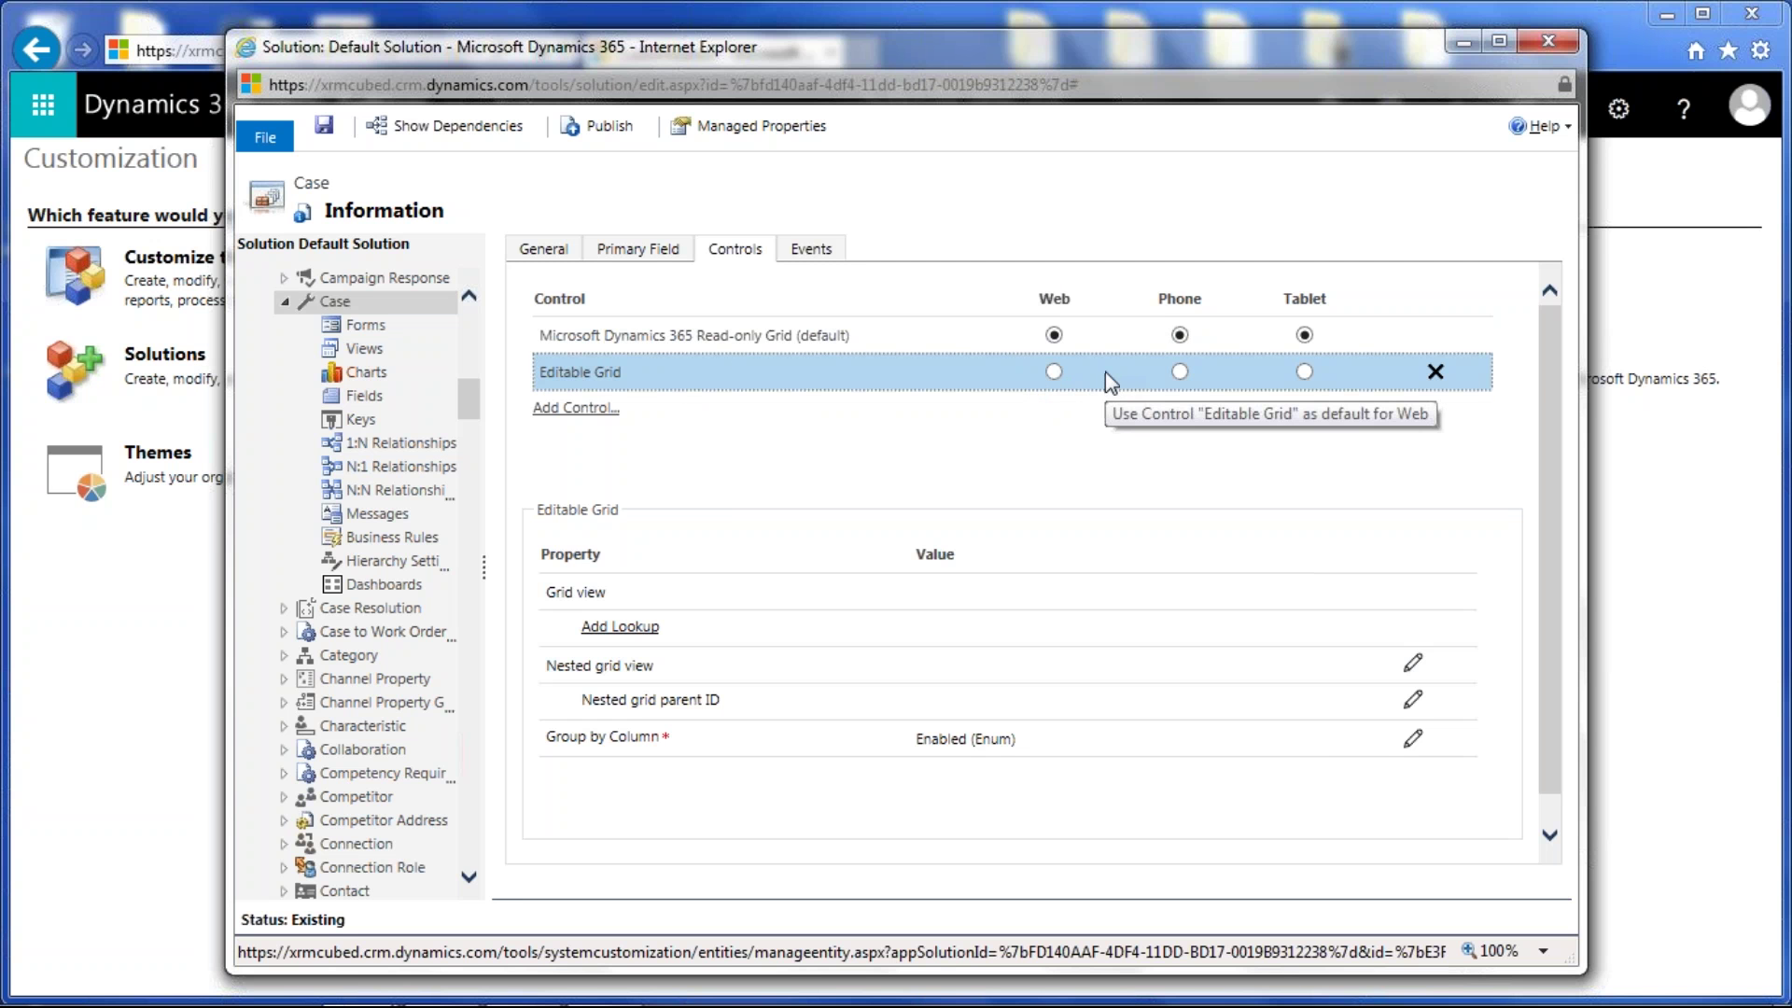
# Make Editable Grid the default web control for Case and save the entity
pyautogui.click(1054, 372)
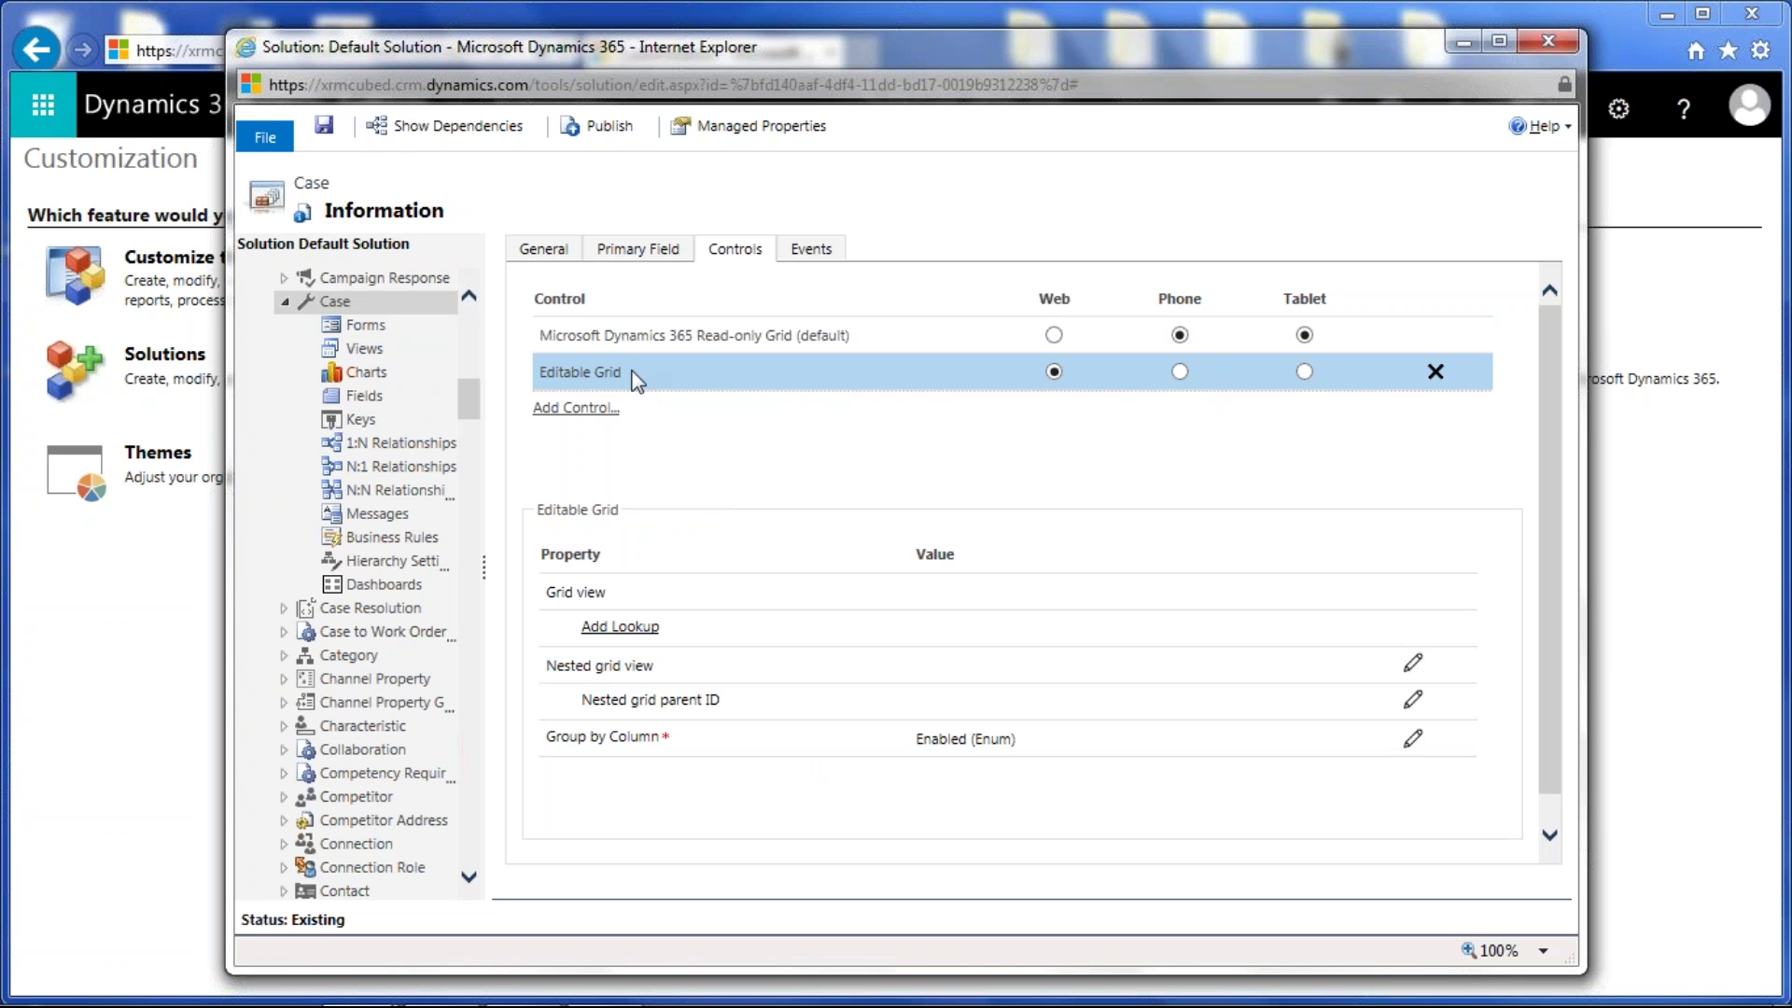
pyautogui.click(324, 131)
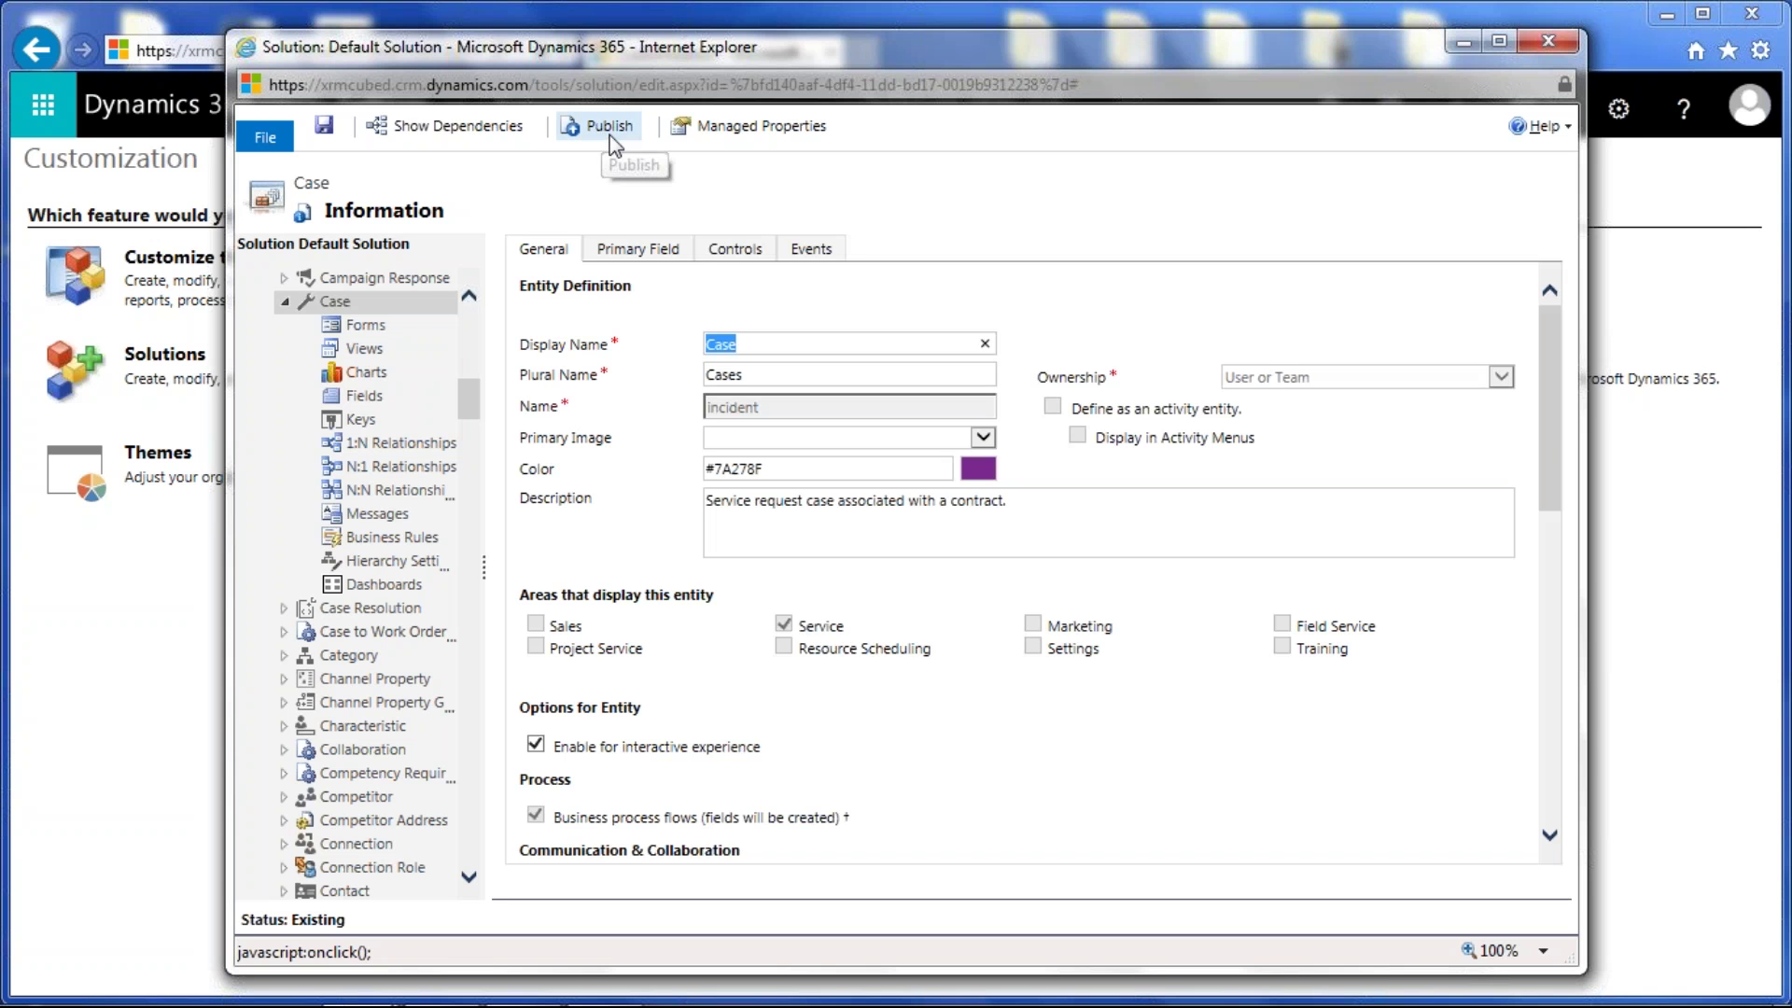
# Publish the Case entity customizations
pyautogui.click(612, 128)
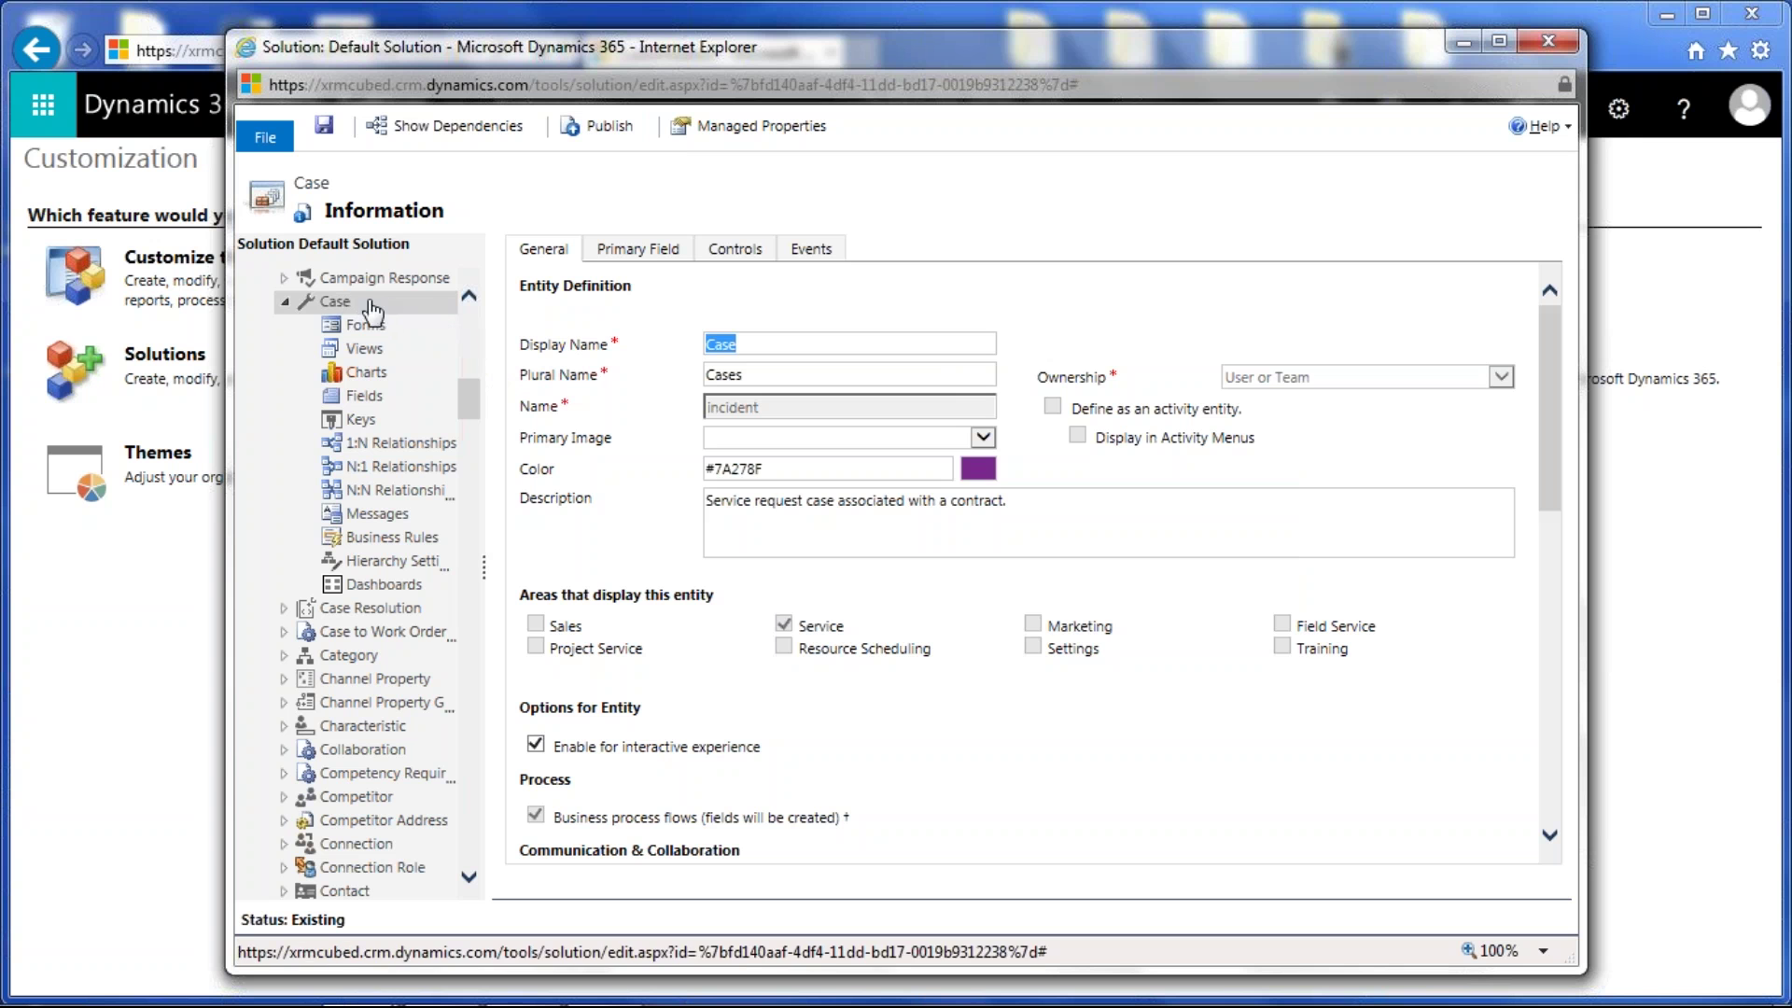
# Set the solution editor aside and open the Active Cases list in the Service area
pyautogui.click(1452, 38)
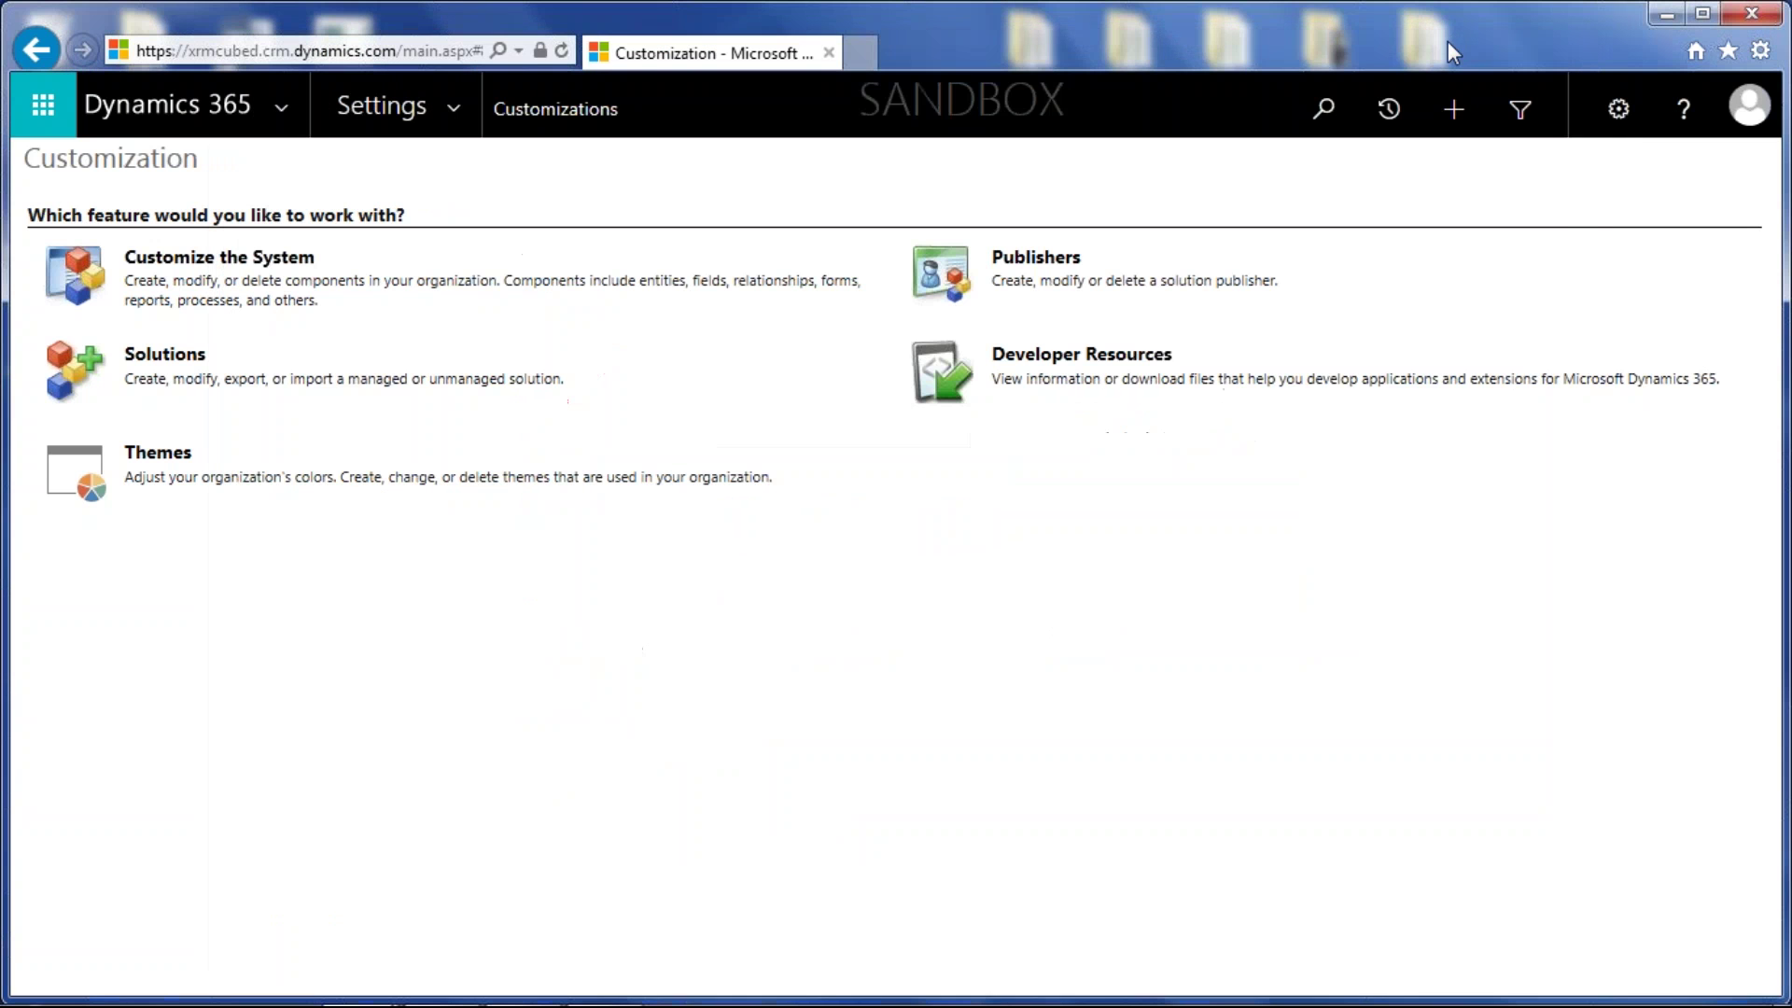
pyautogui.click(455, 114)
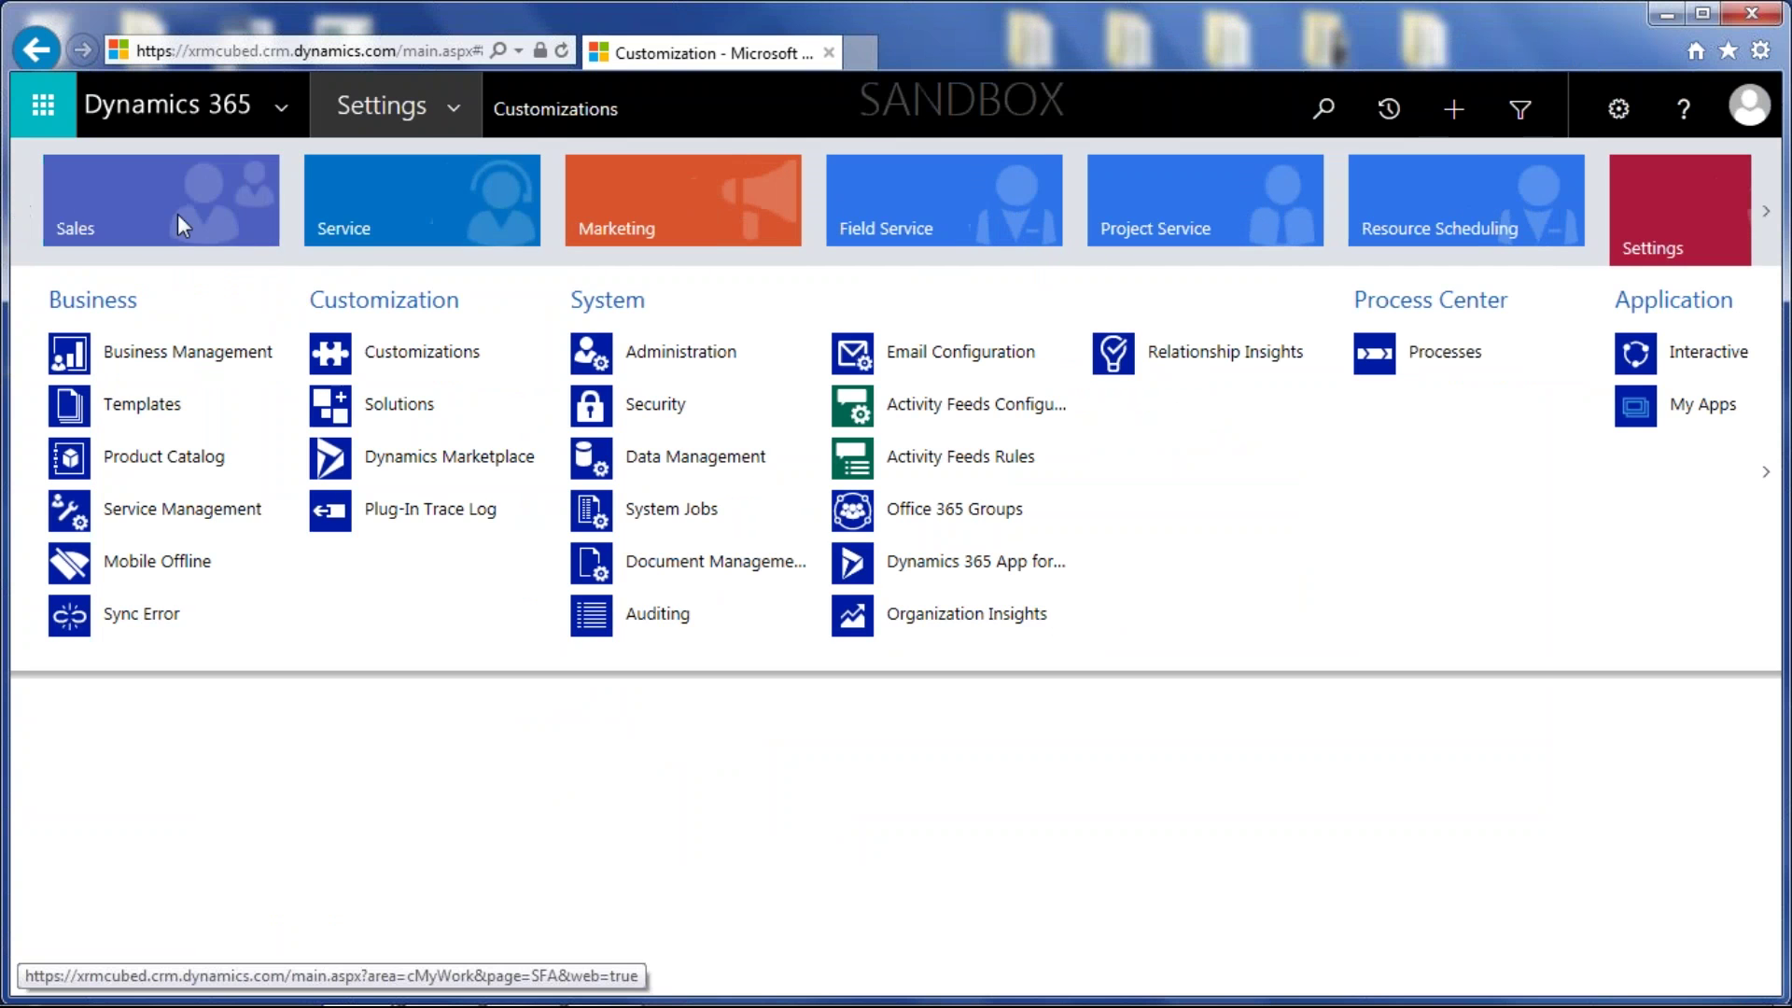
pyautogui.click(388, 211)
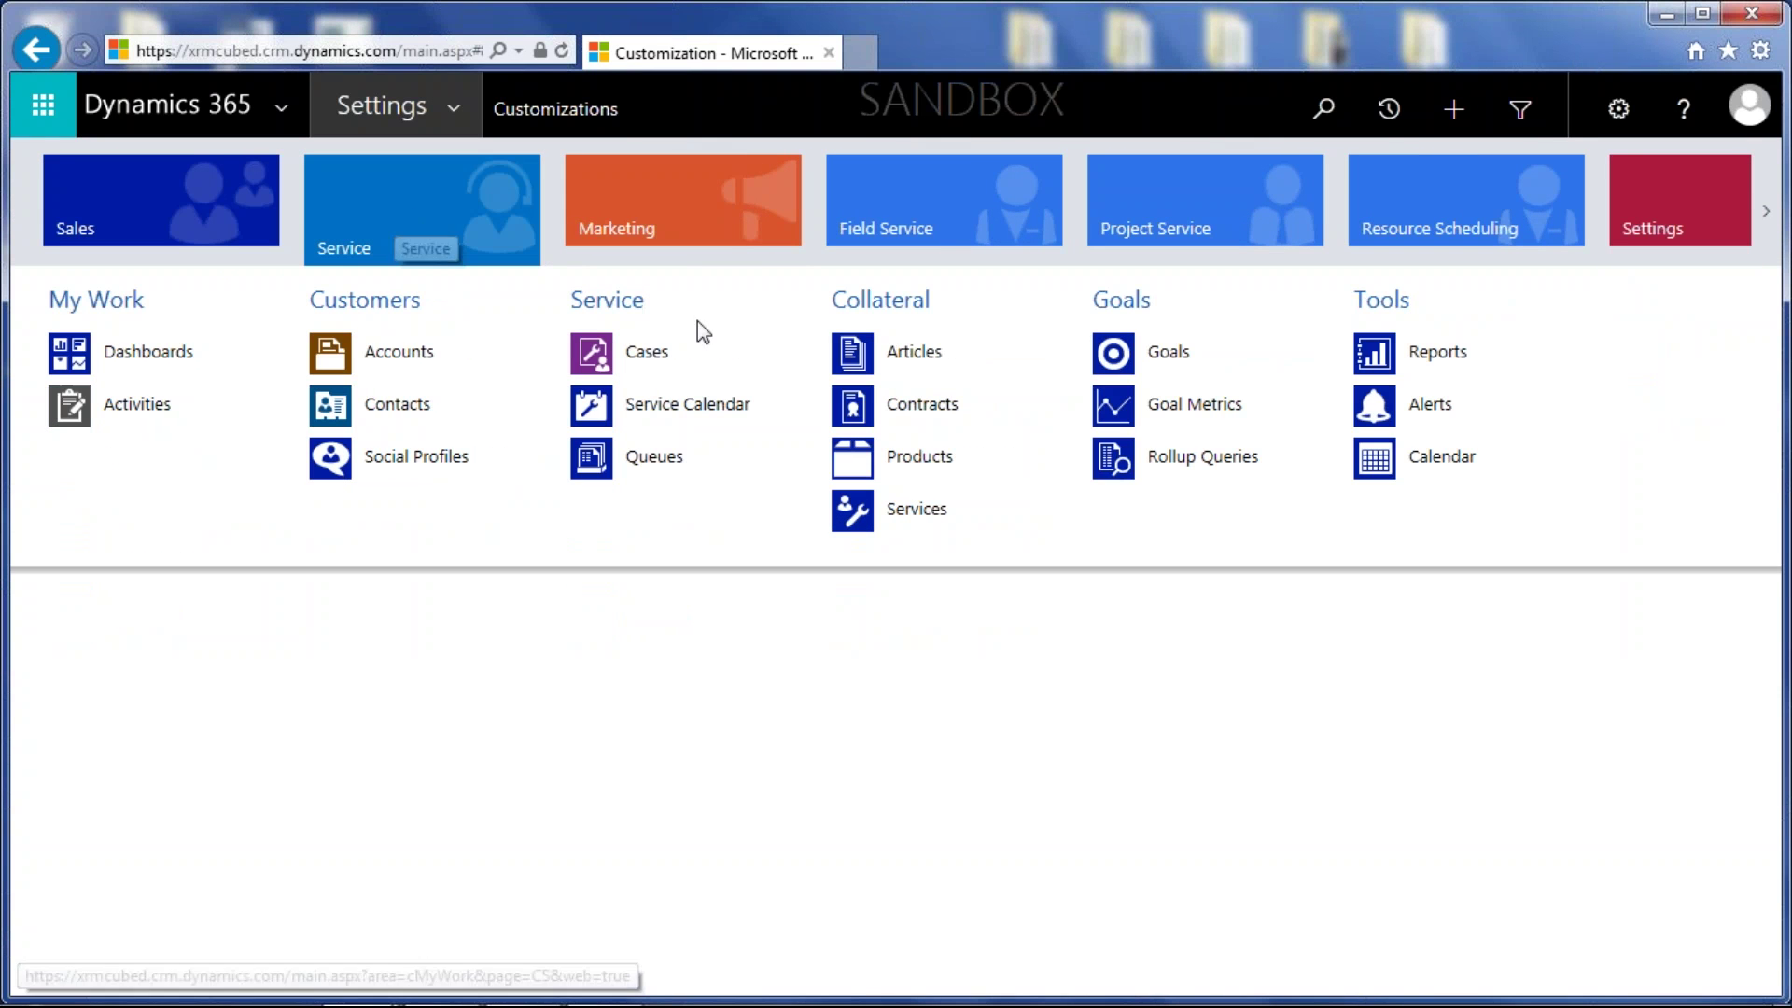
pyautogui.click(695, 353)
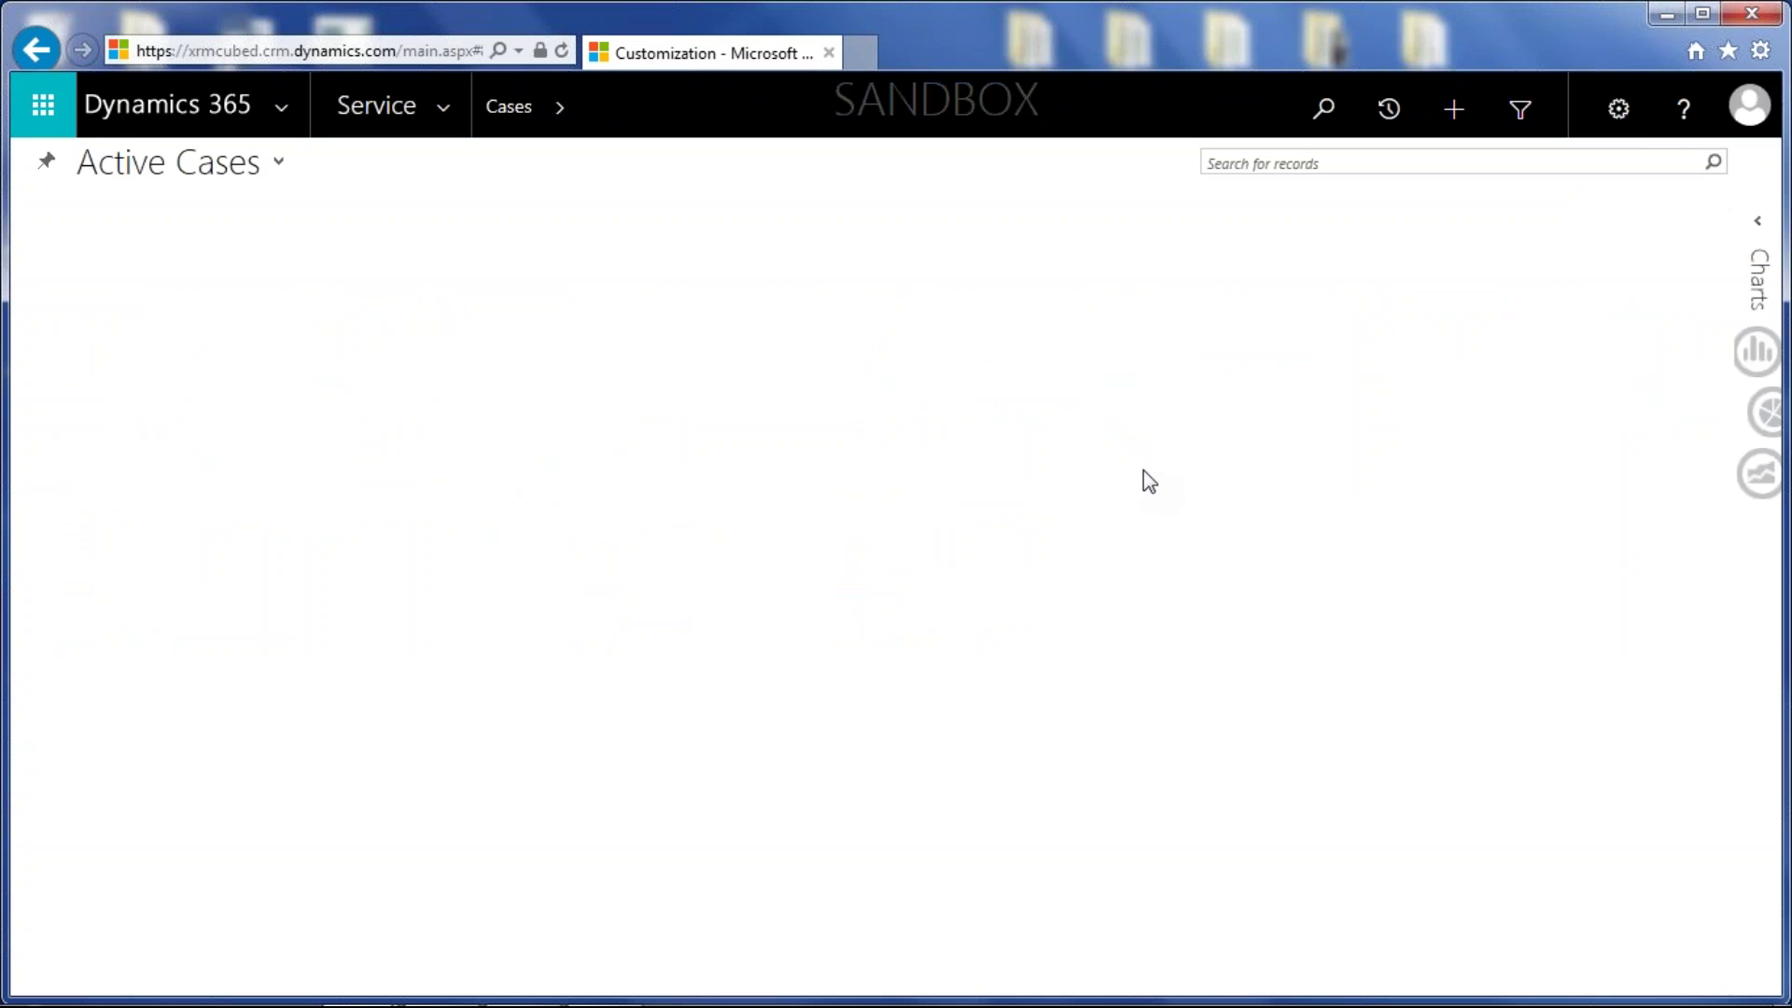
# Inline-edit the Average order shipment time case: Case Type Problem, Origin Email
pyautogui.moveTo(1384, 1004)
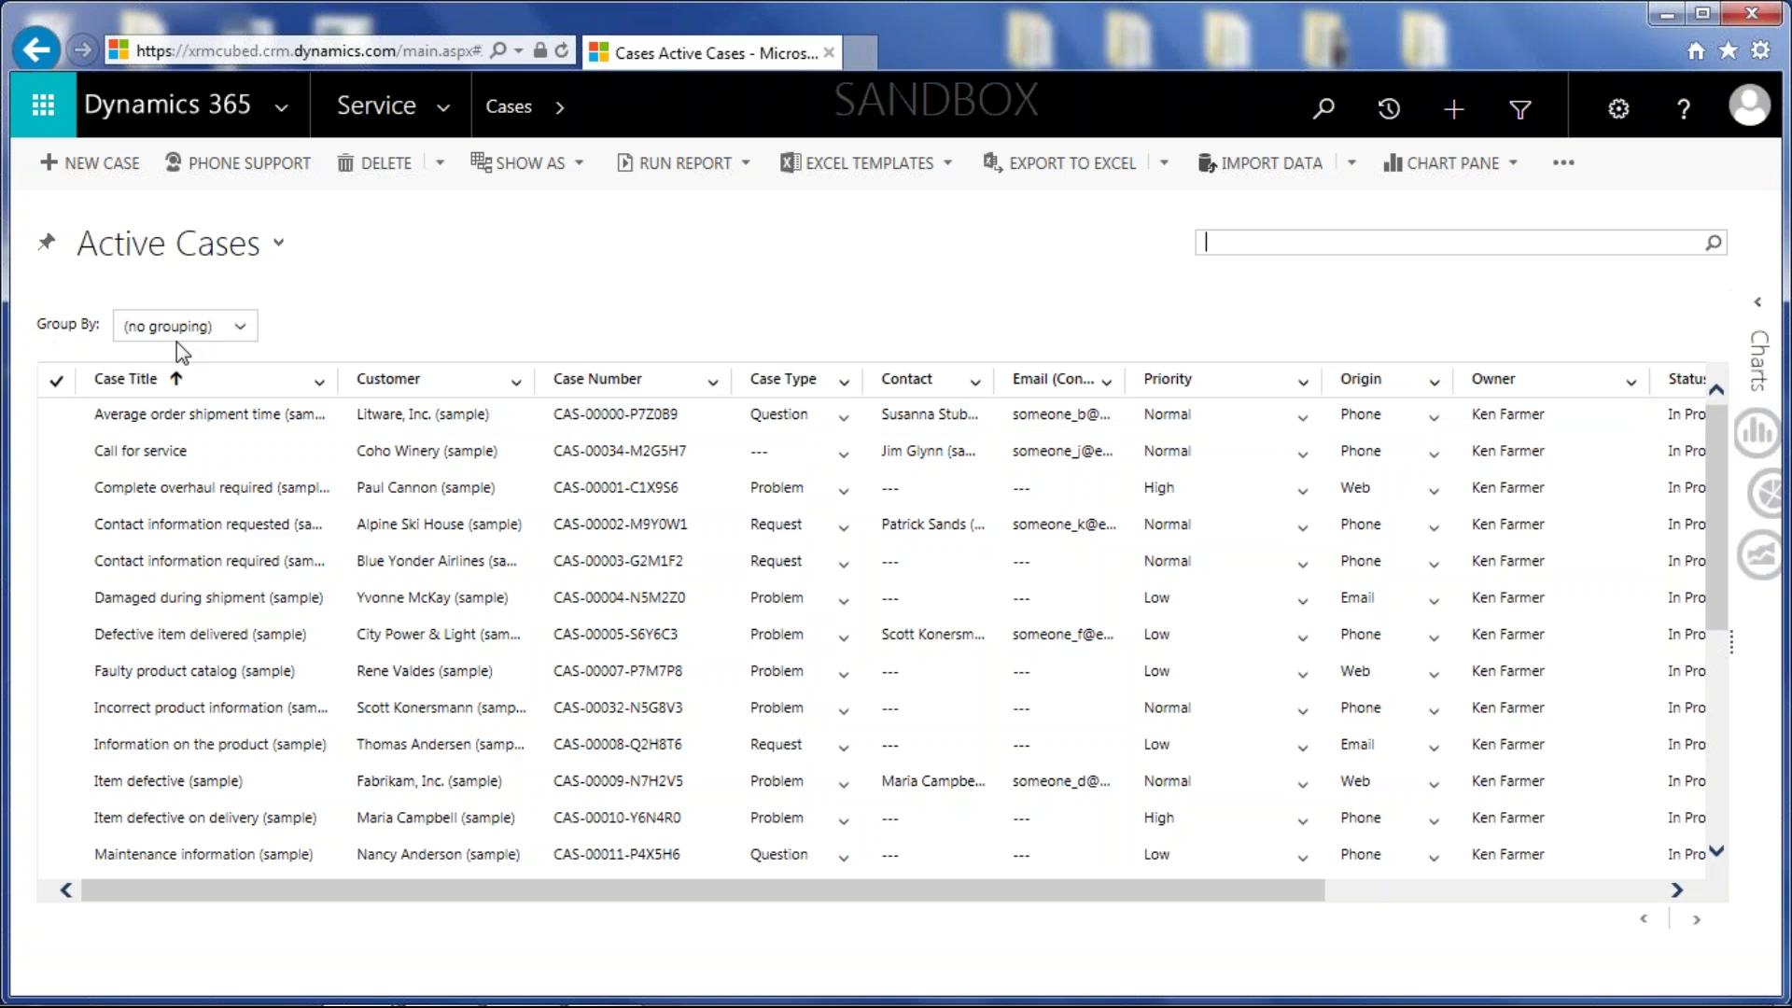
pyautogui.click(71, 423)
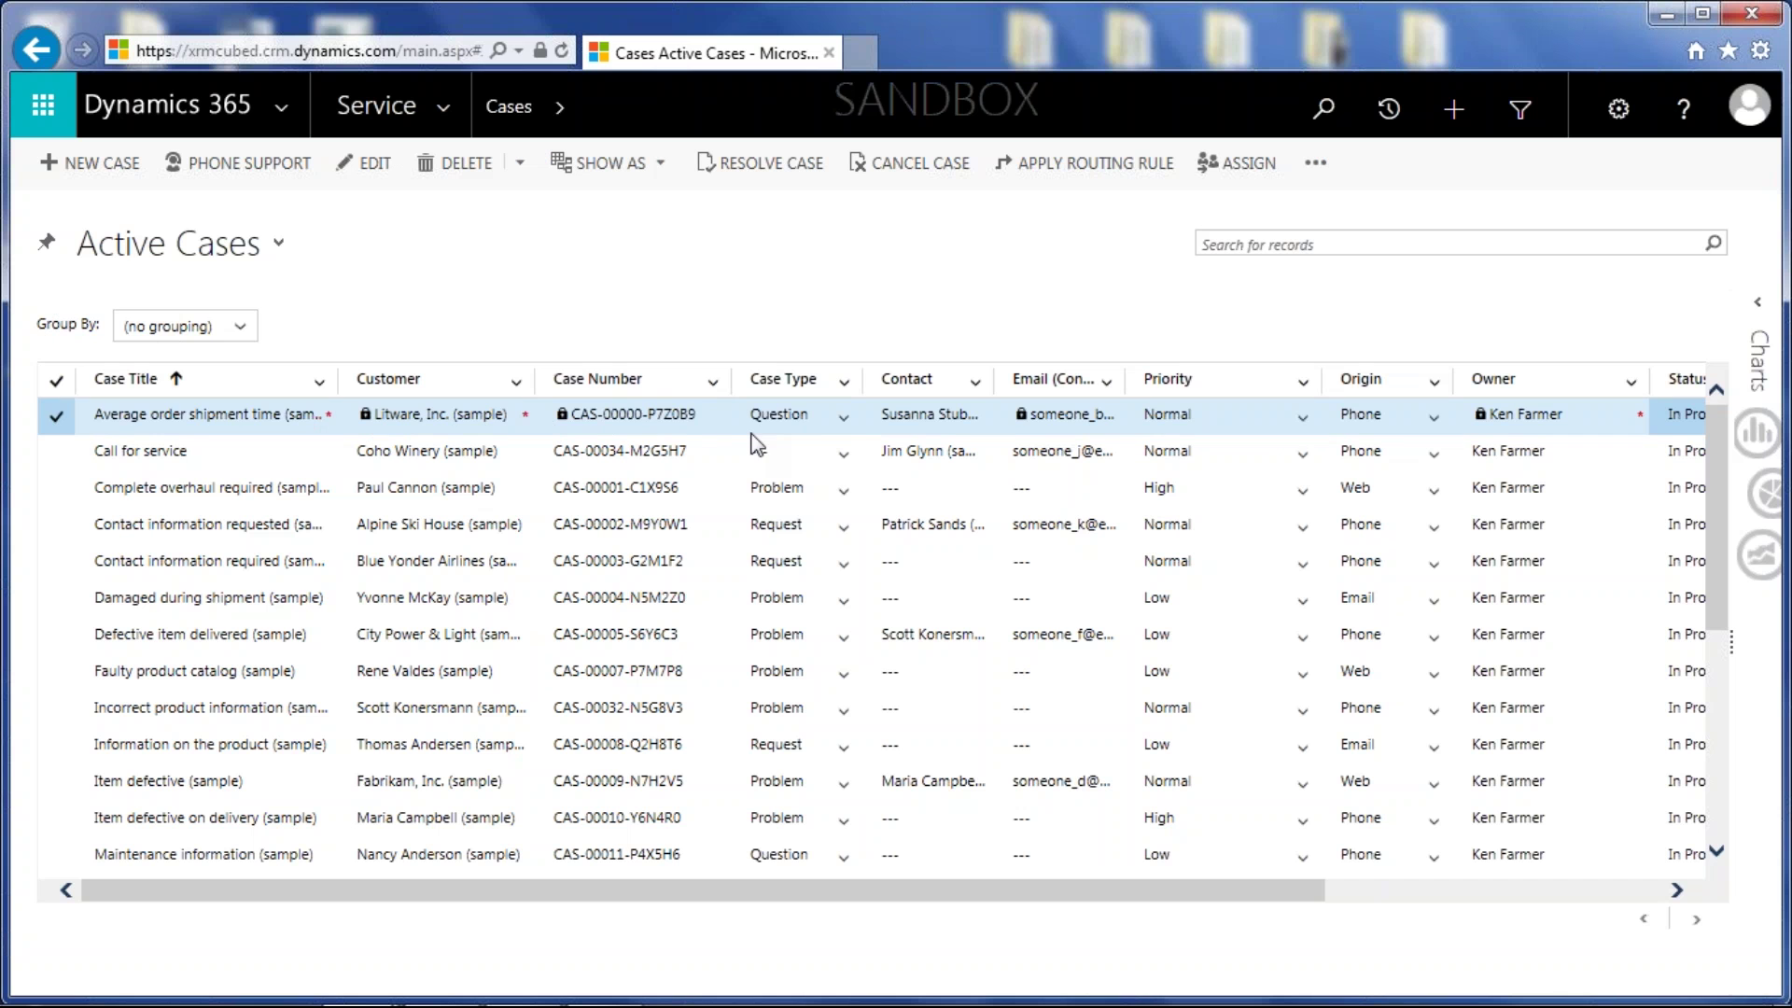
pyautogui.click(843, 417)
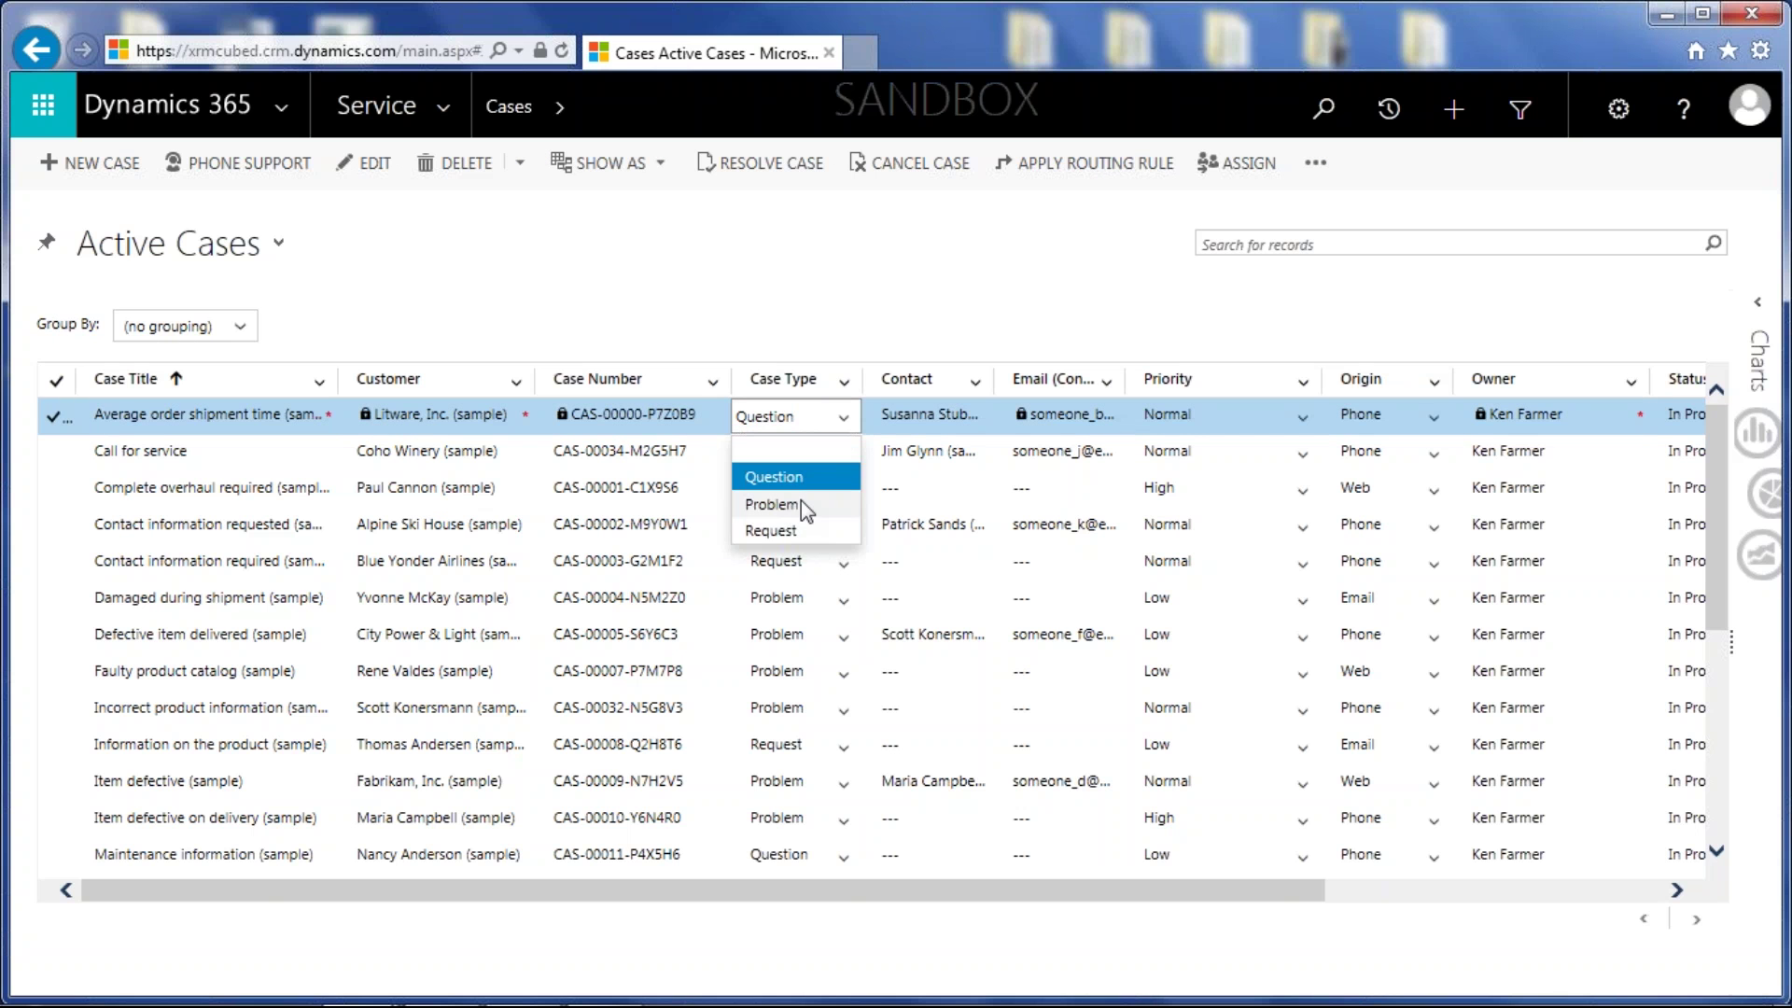
pyautogui.click(775, 504)
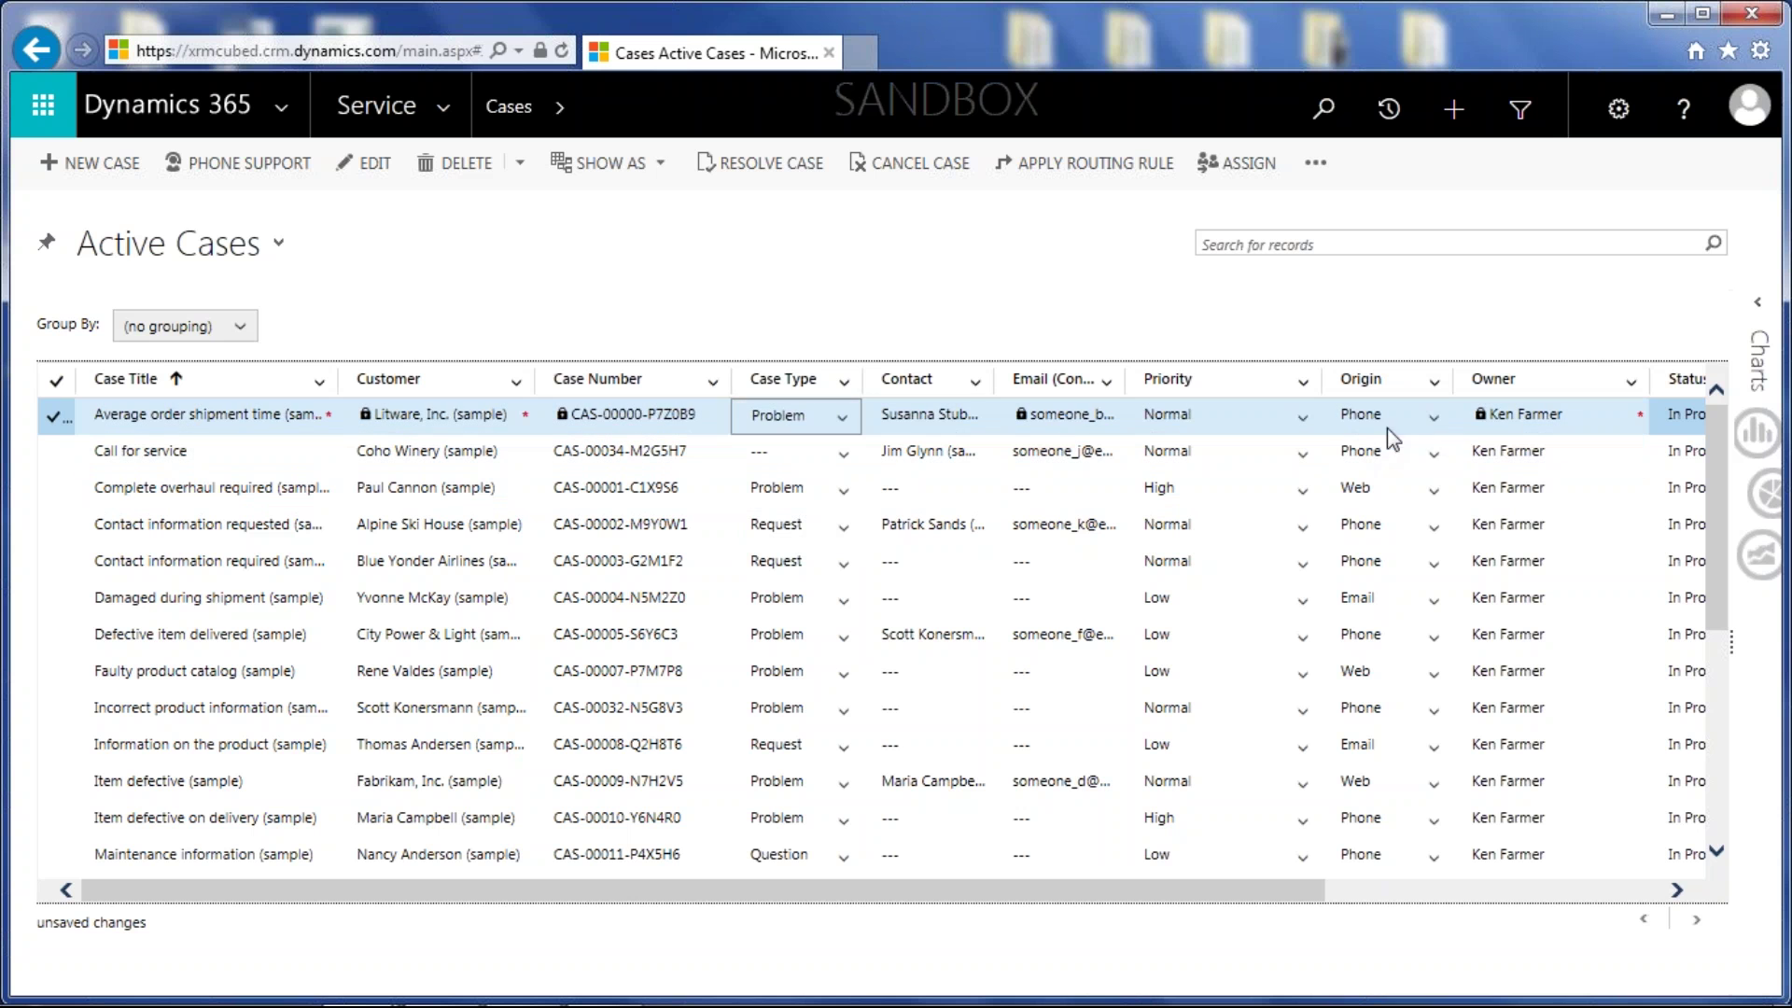
pyautogui.click(1433, 422)
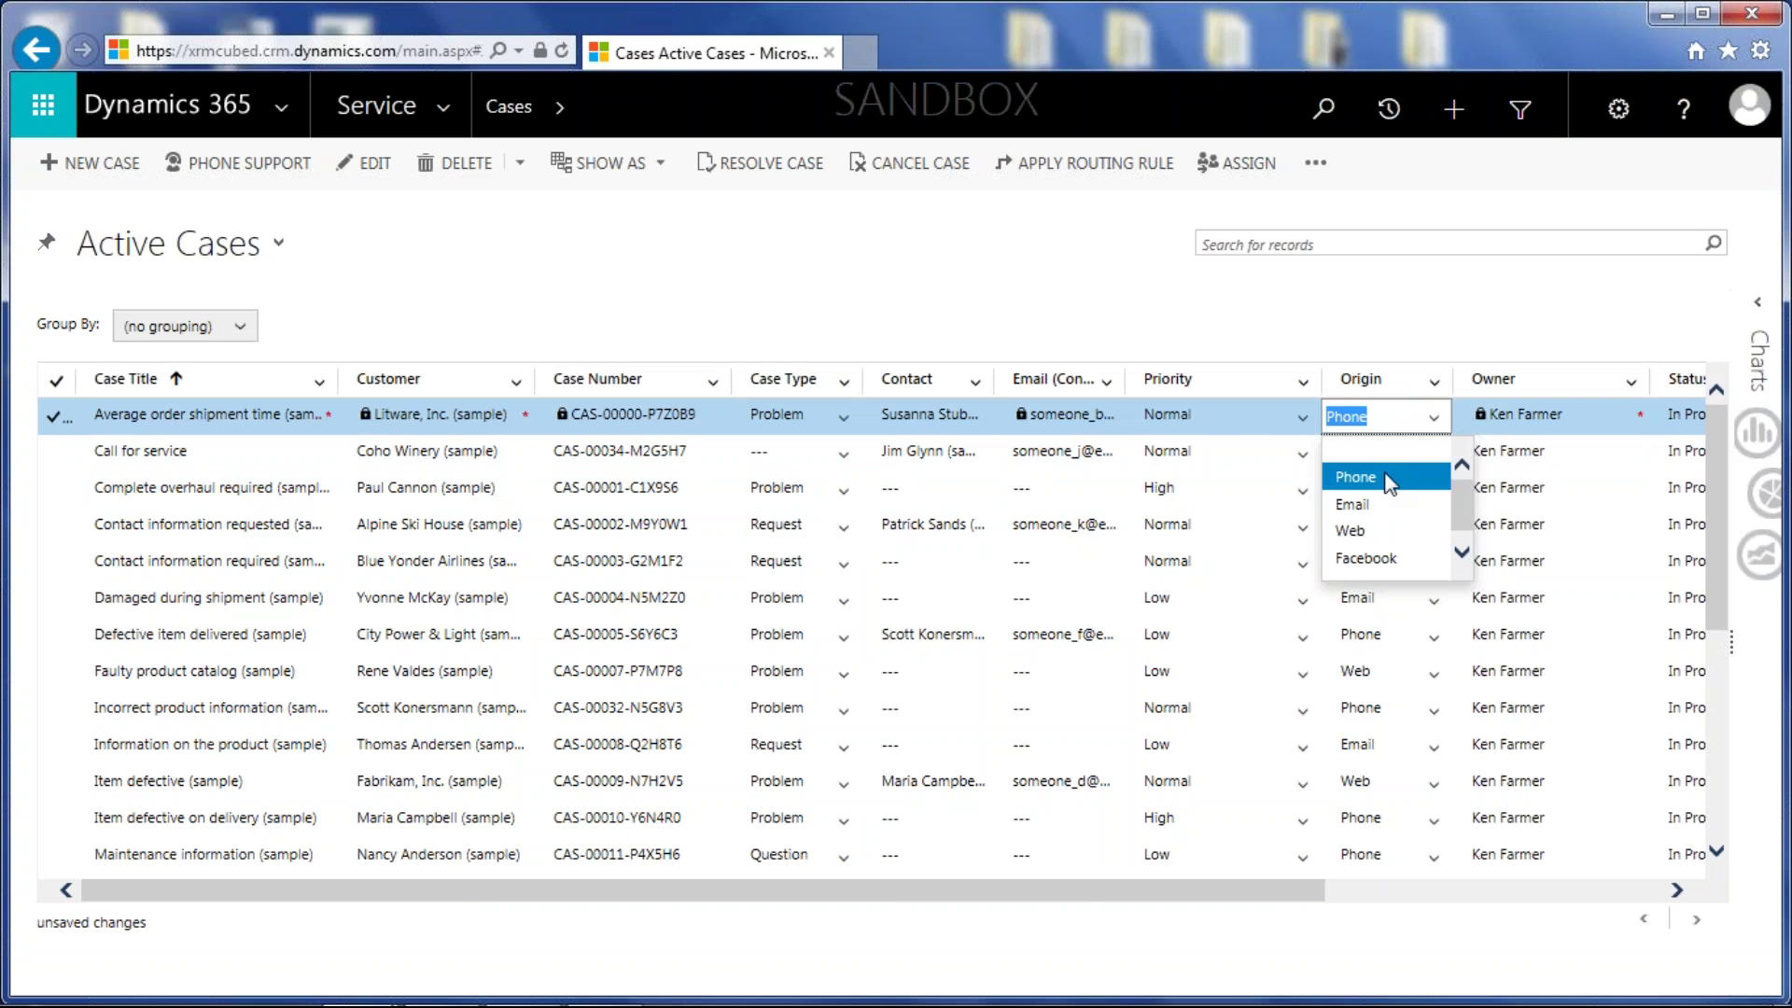
pyautogui.click(1354, 504)
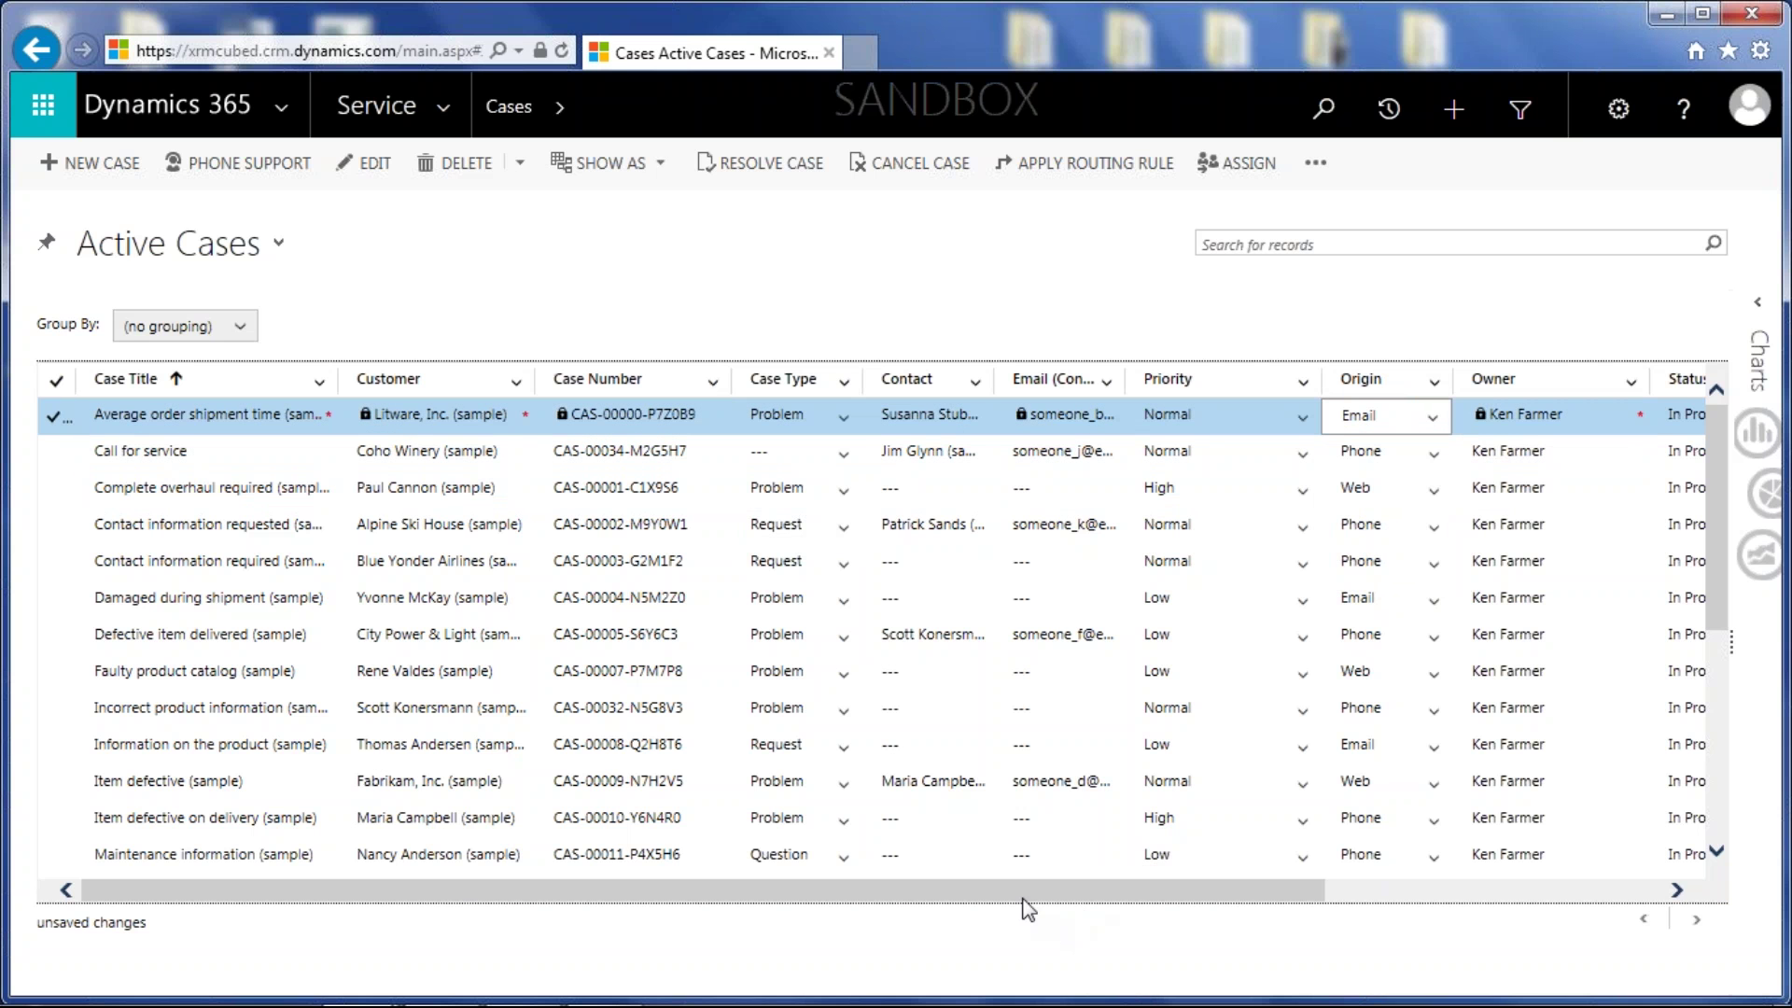
pyautogui.moveTo(1017, 892); pyautogui.dragTo(1413, 910)
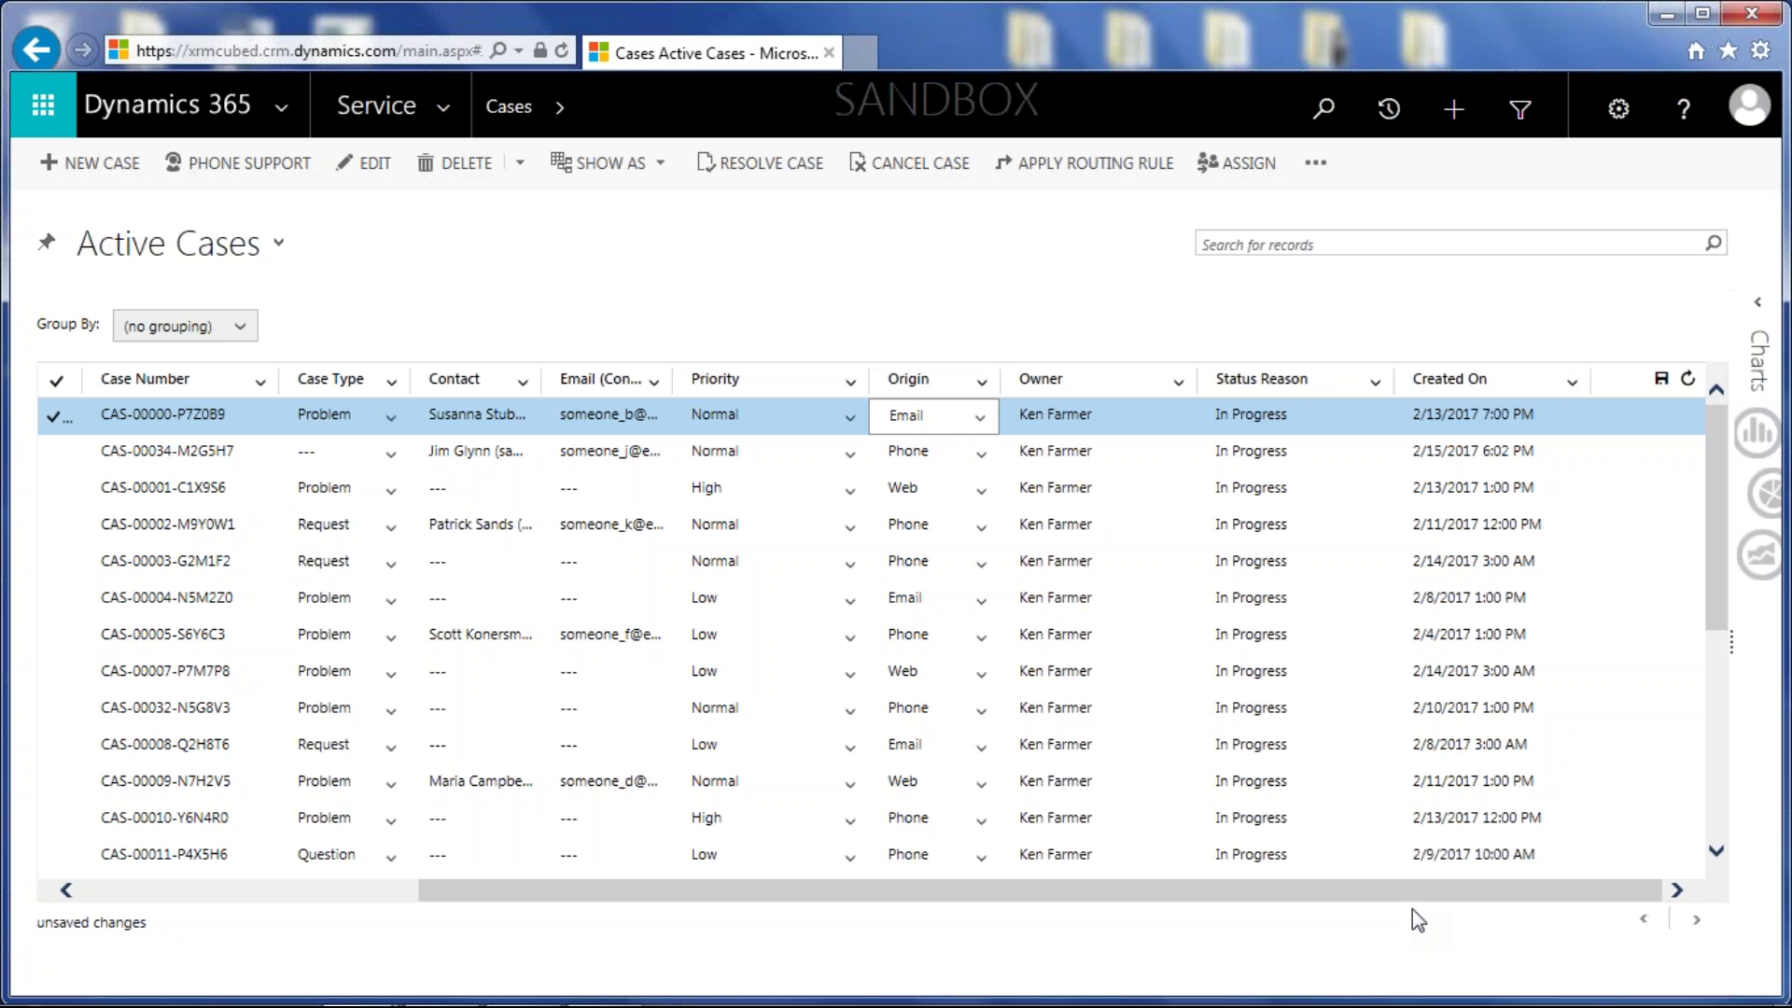
pyautogui.moveTo(1413, 909); pyautogui.dragTo(894, 763)
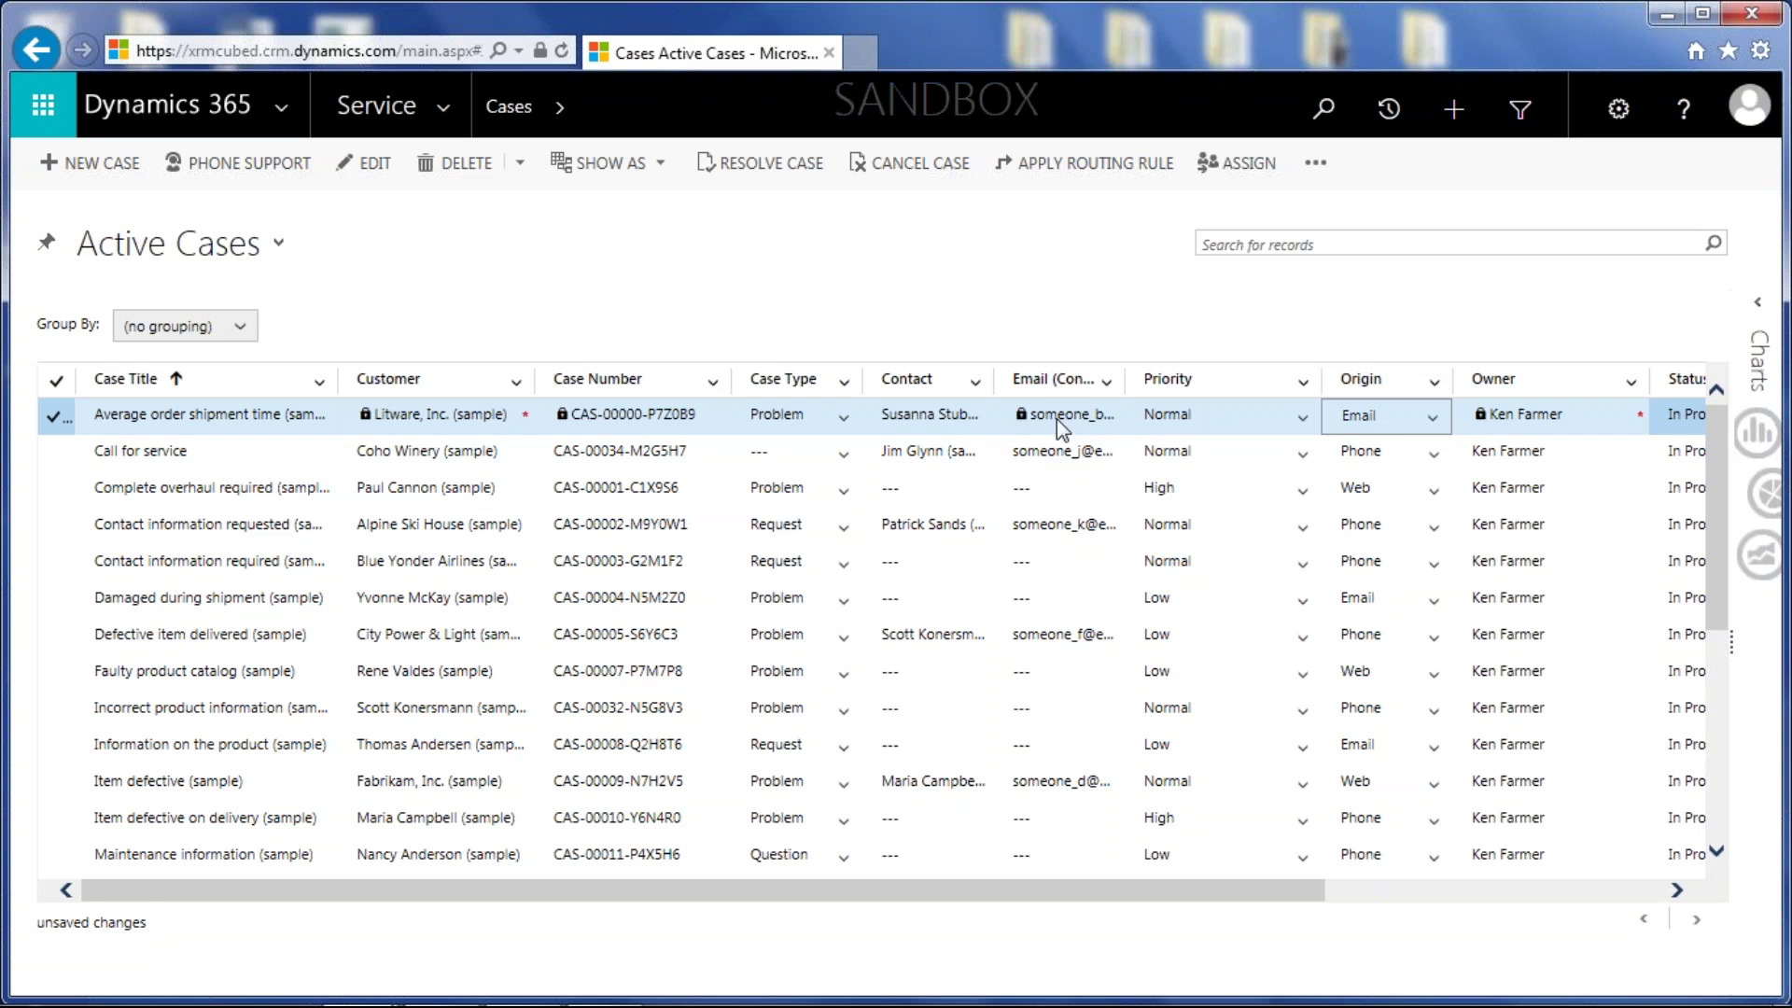
# Move to the Call for service row so the first case's edits auto-save
pyautogui.click(786, 459)
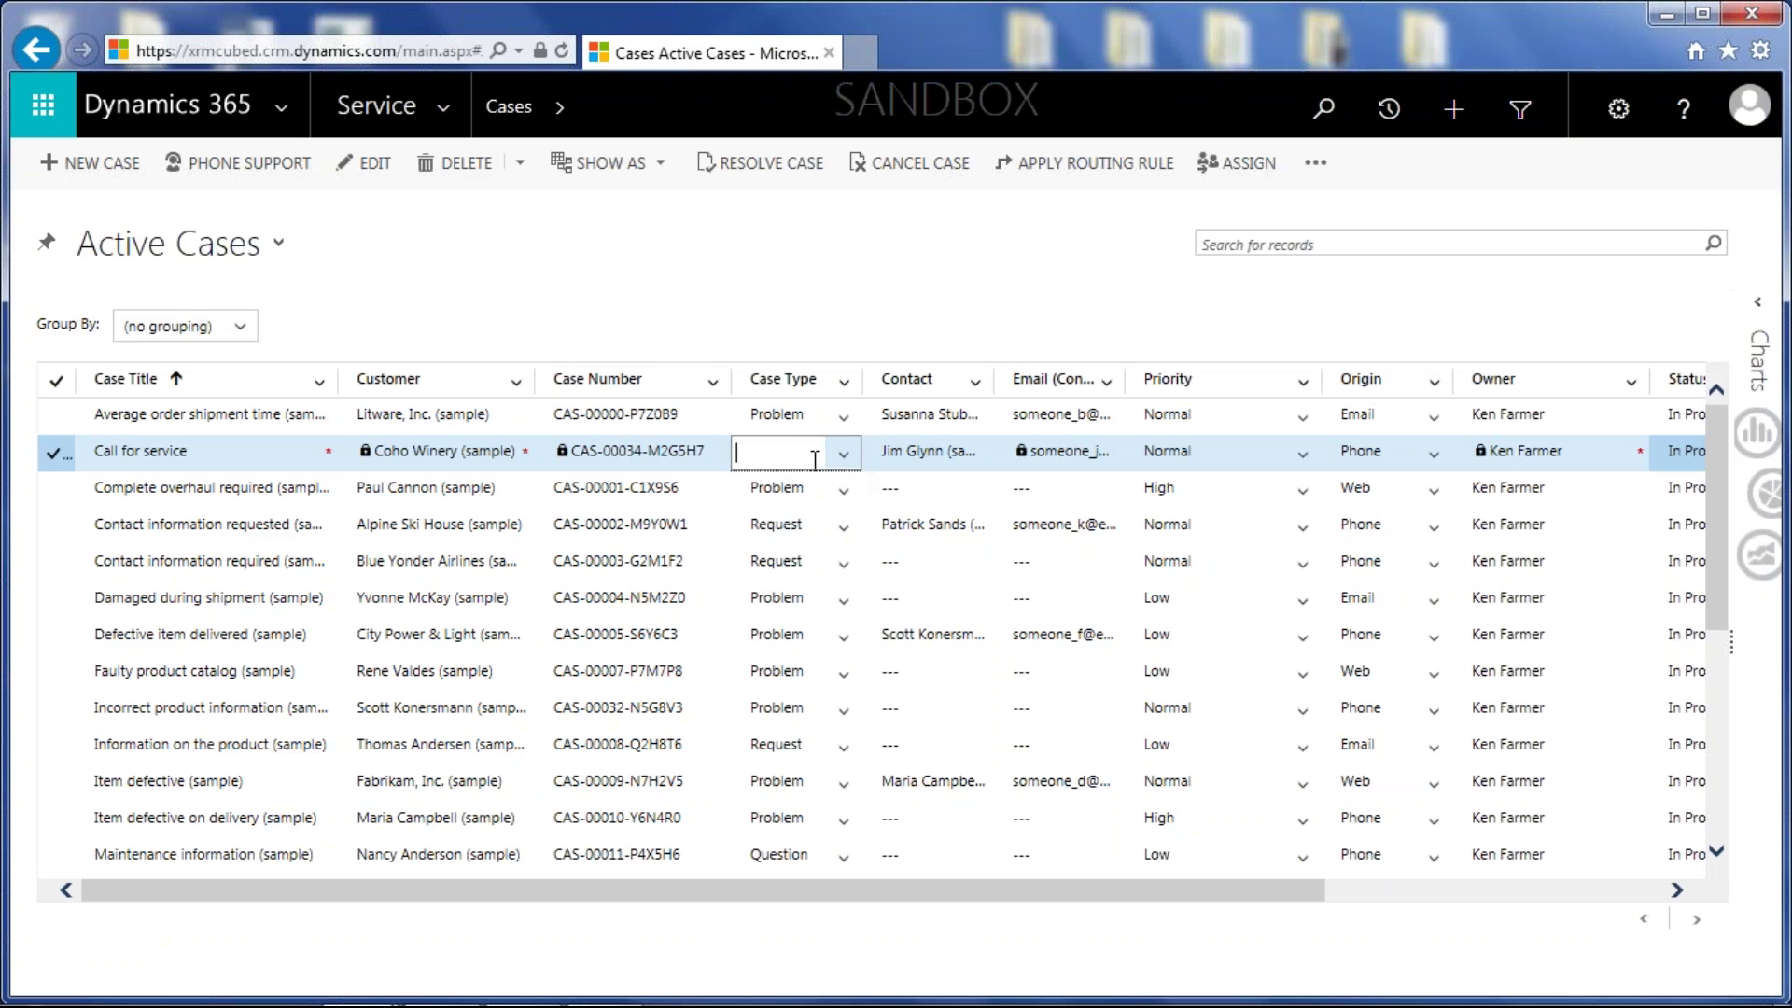
# Change the Call for service Case Type to Question and leave the row to save it
pyautogui.click(844, 458)
pyautogui.click(812, 516)
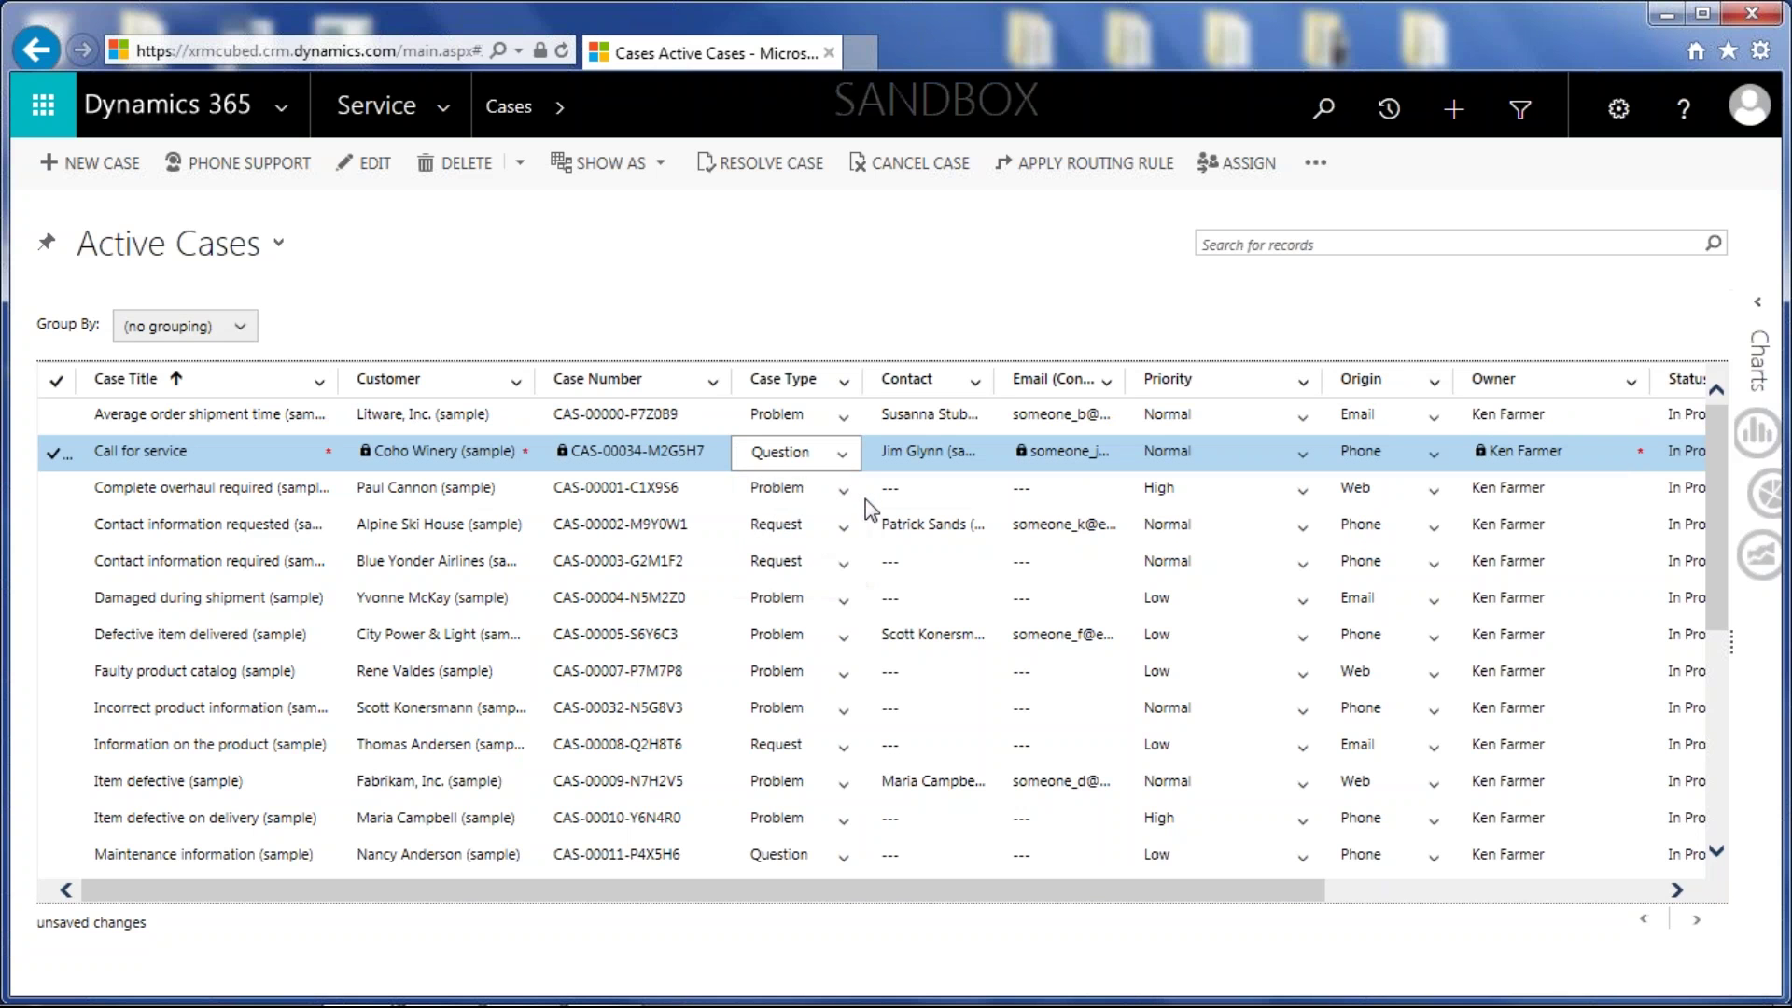
pyautogui.press('Tab')
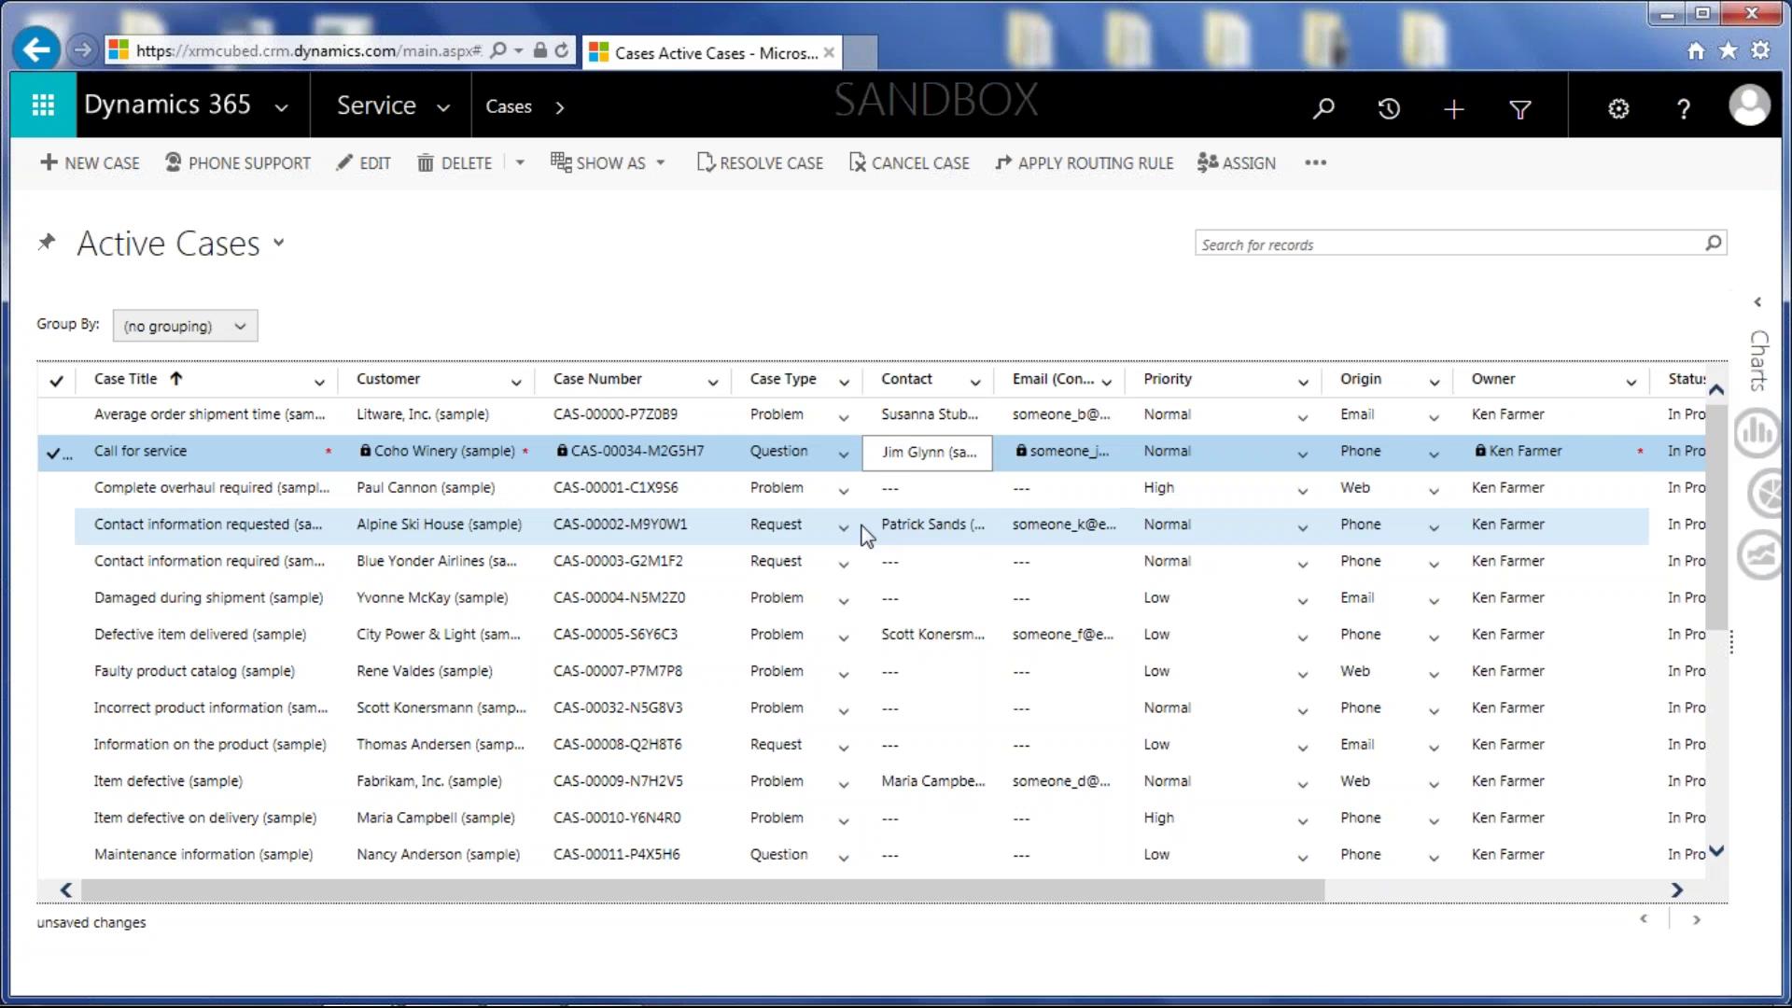
pyautogui.click(933, 500)
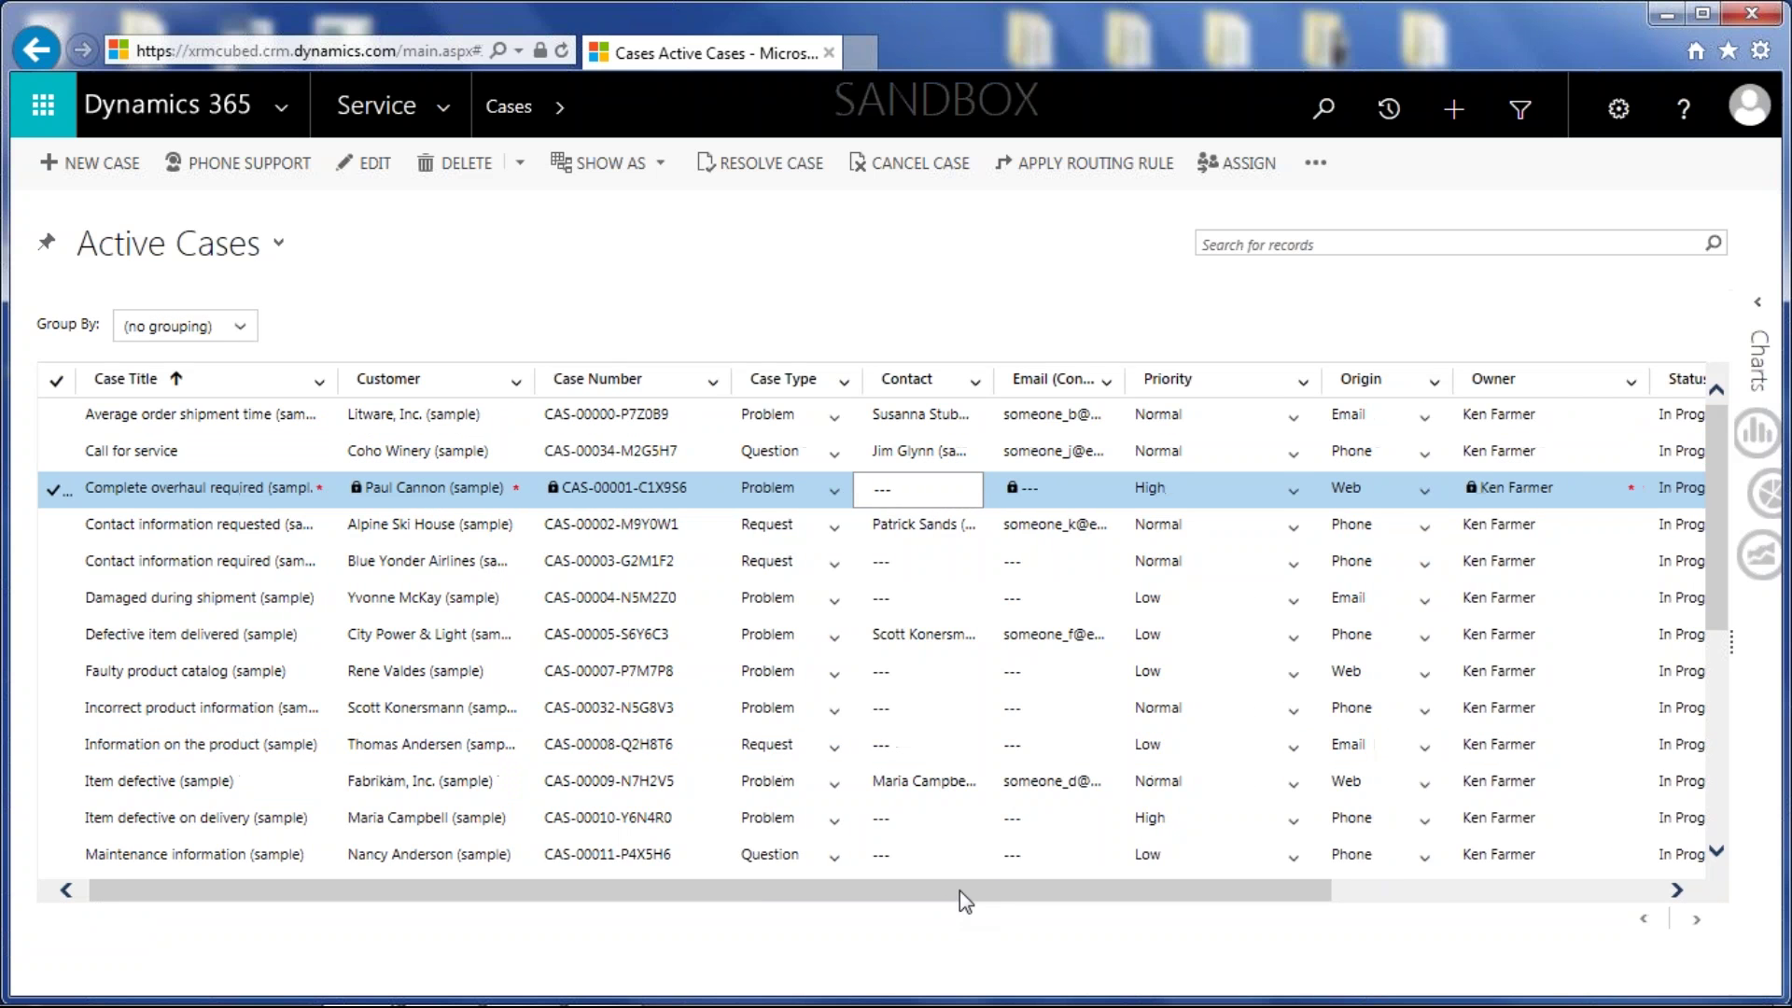
# Refresh the Active Cases grid to reload the saved case values
pyautogui.moveTo(960, 890); pyautogui.dragTo(1385, 890)
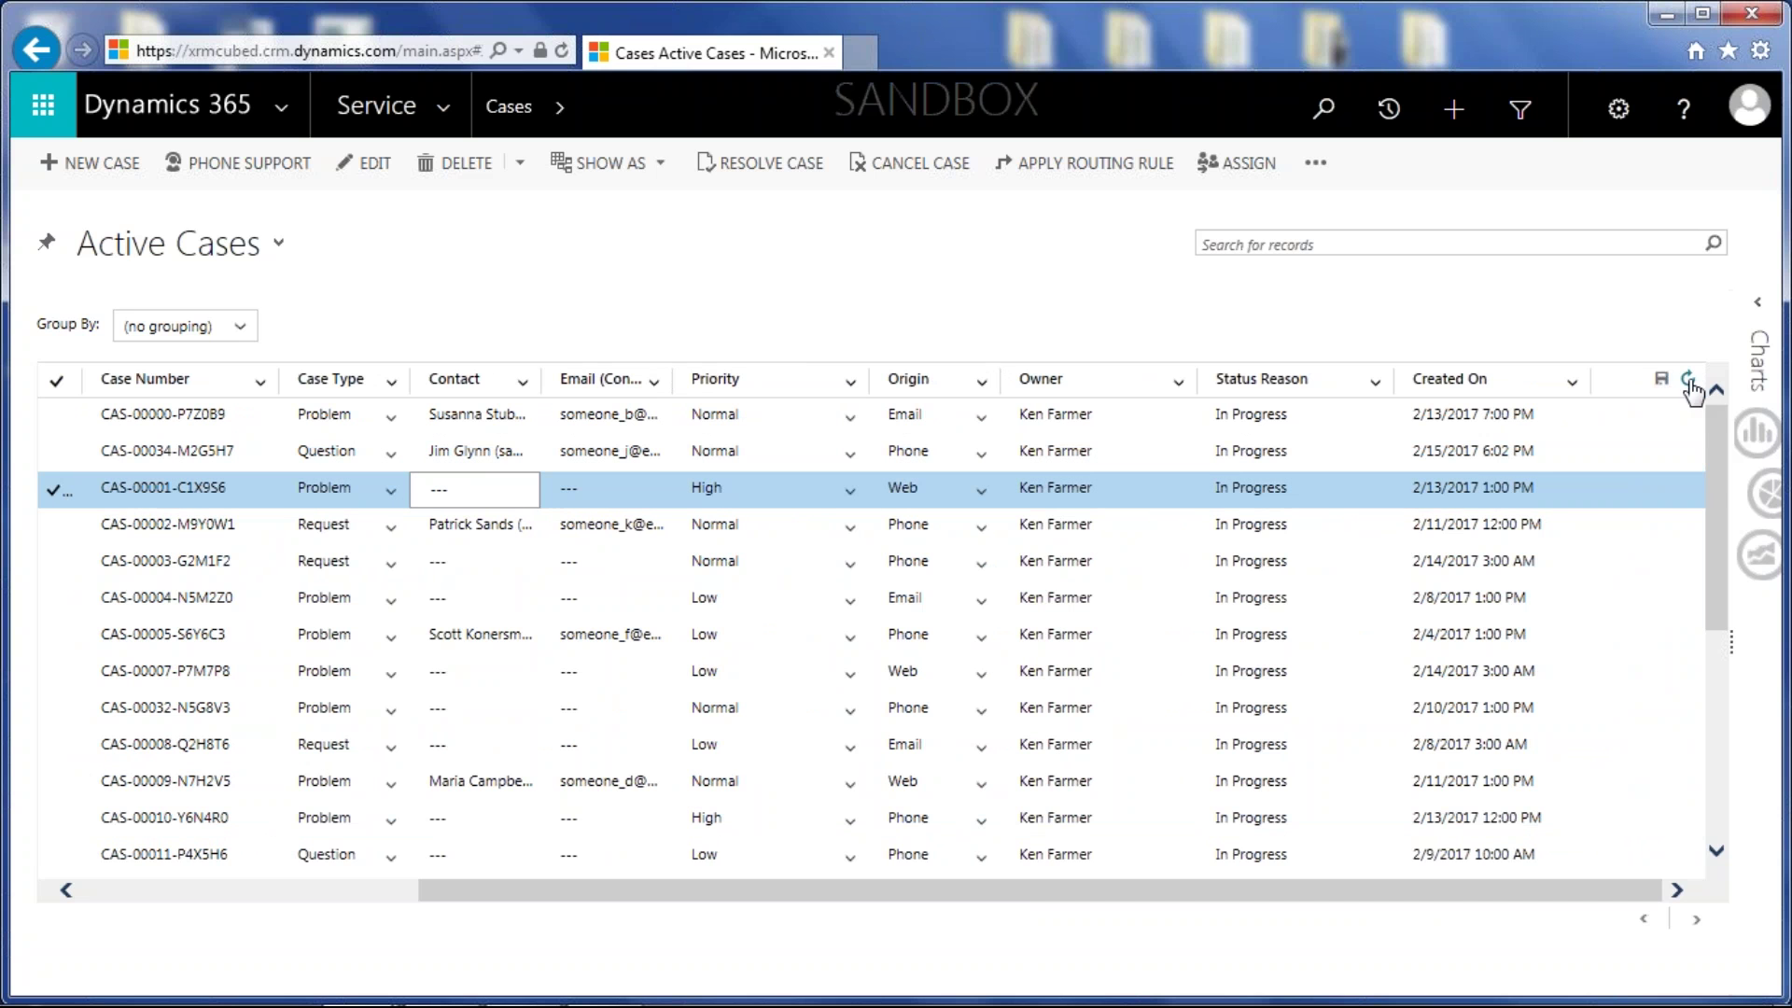
pyautogui.click(1690, 384)
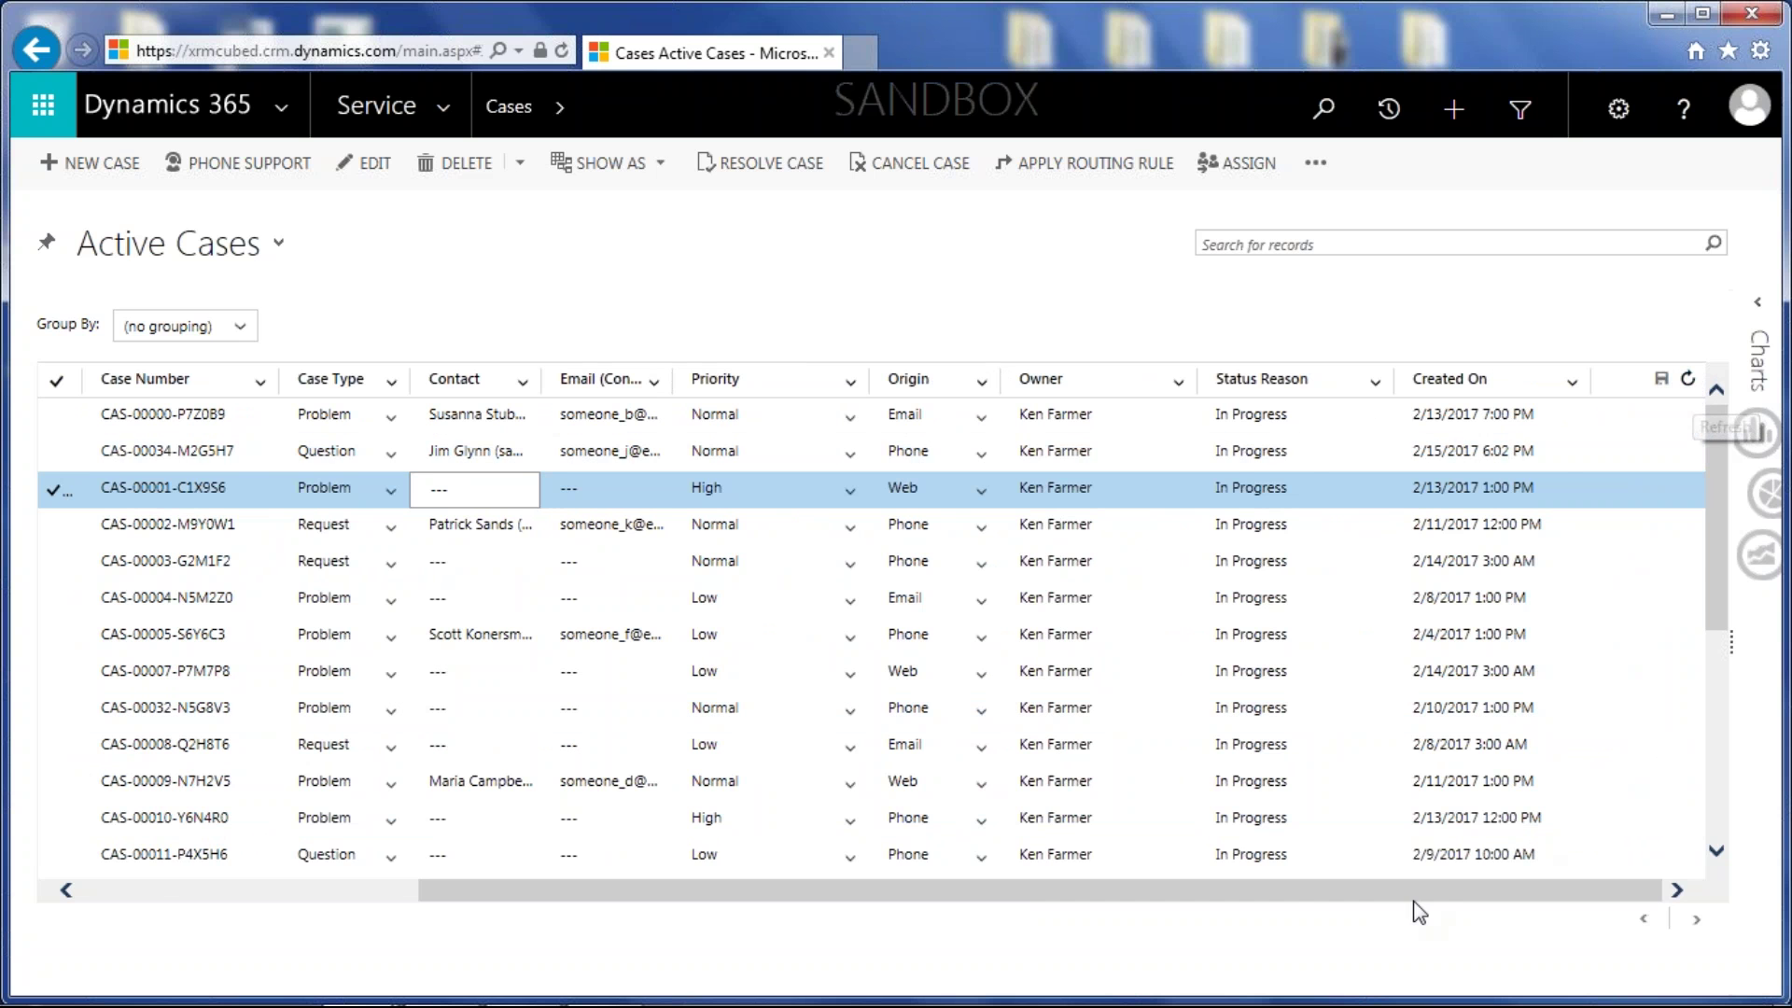
pyautogui.moveTo(1392, 898); pyautogui.dragTo(980, 924)
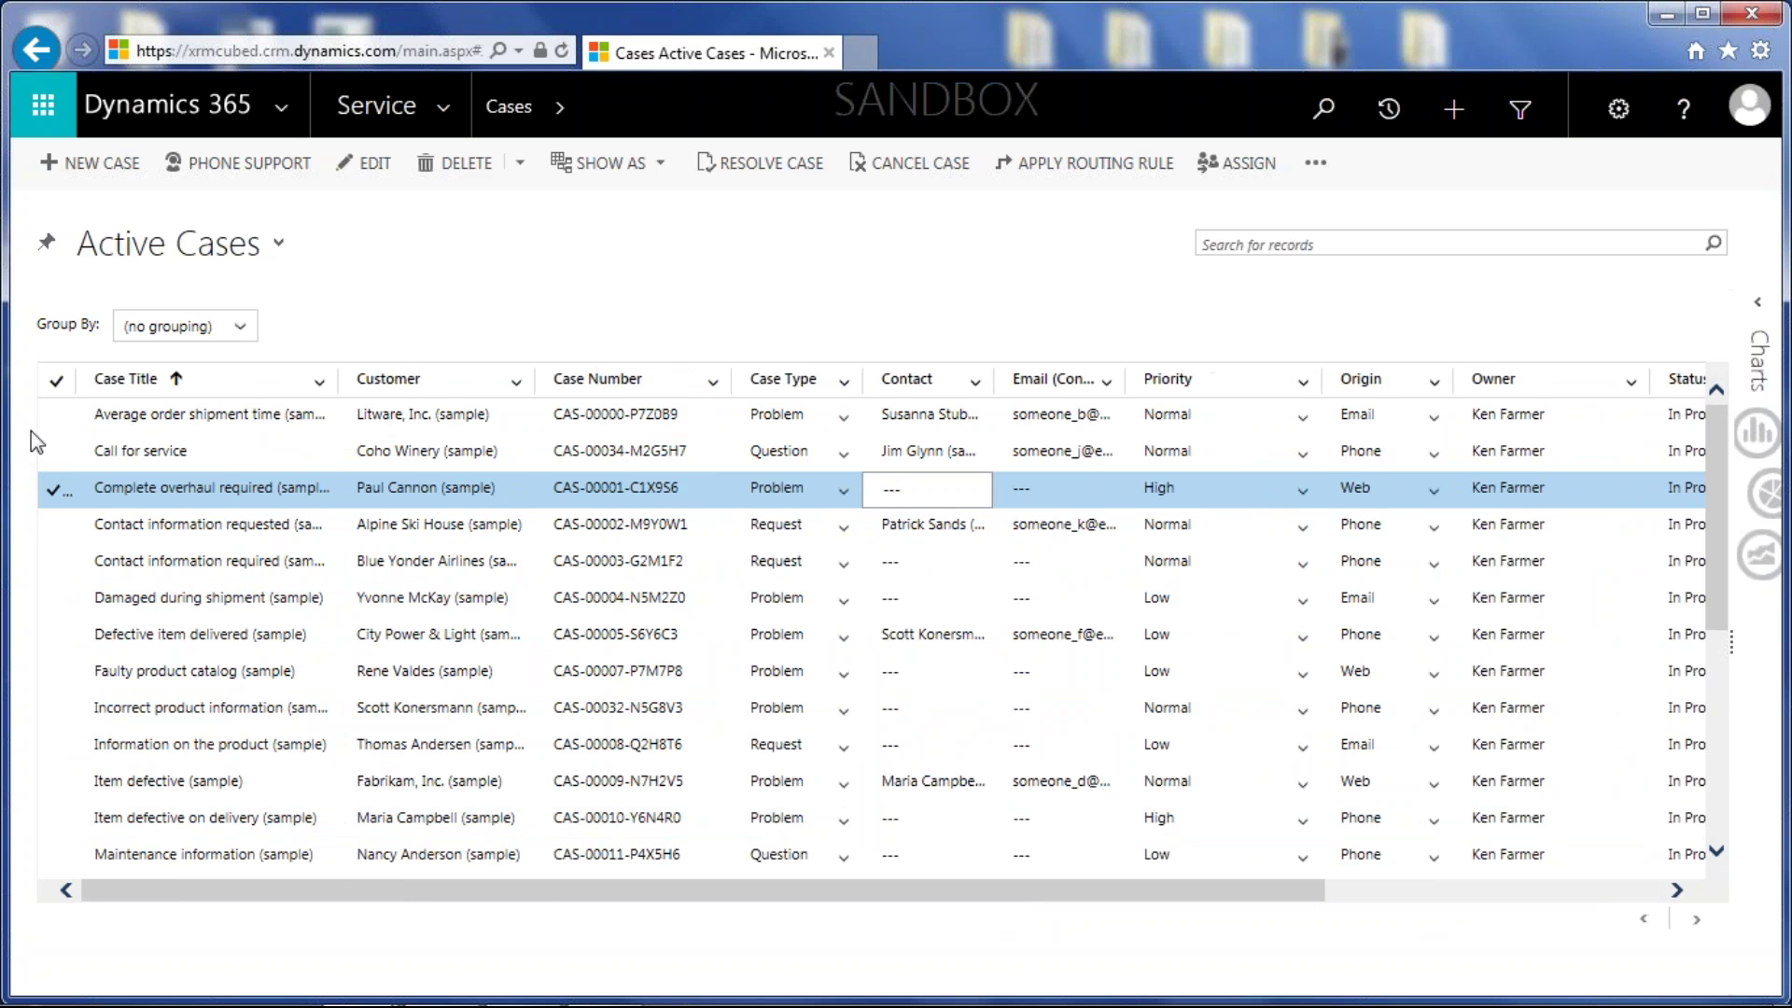
# Open the Average order shipment time case record, then return to Active Cases
pyautogui.click(61, 422)
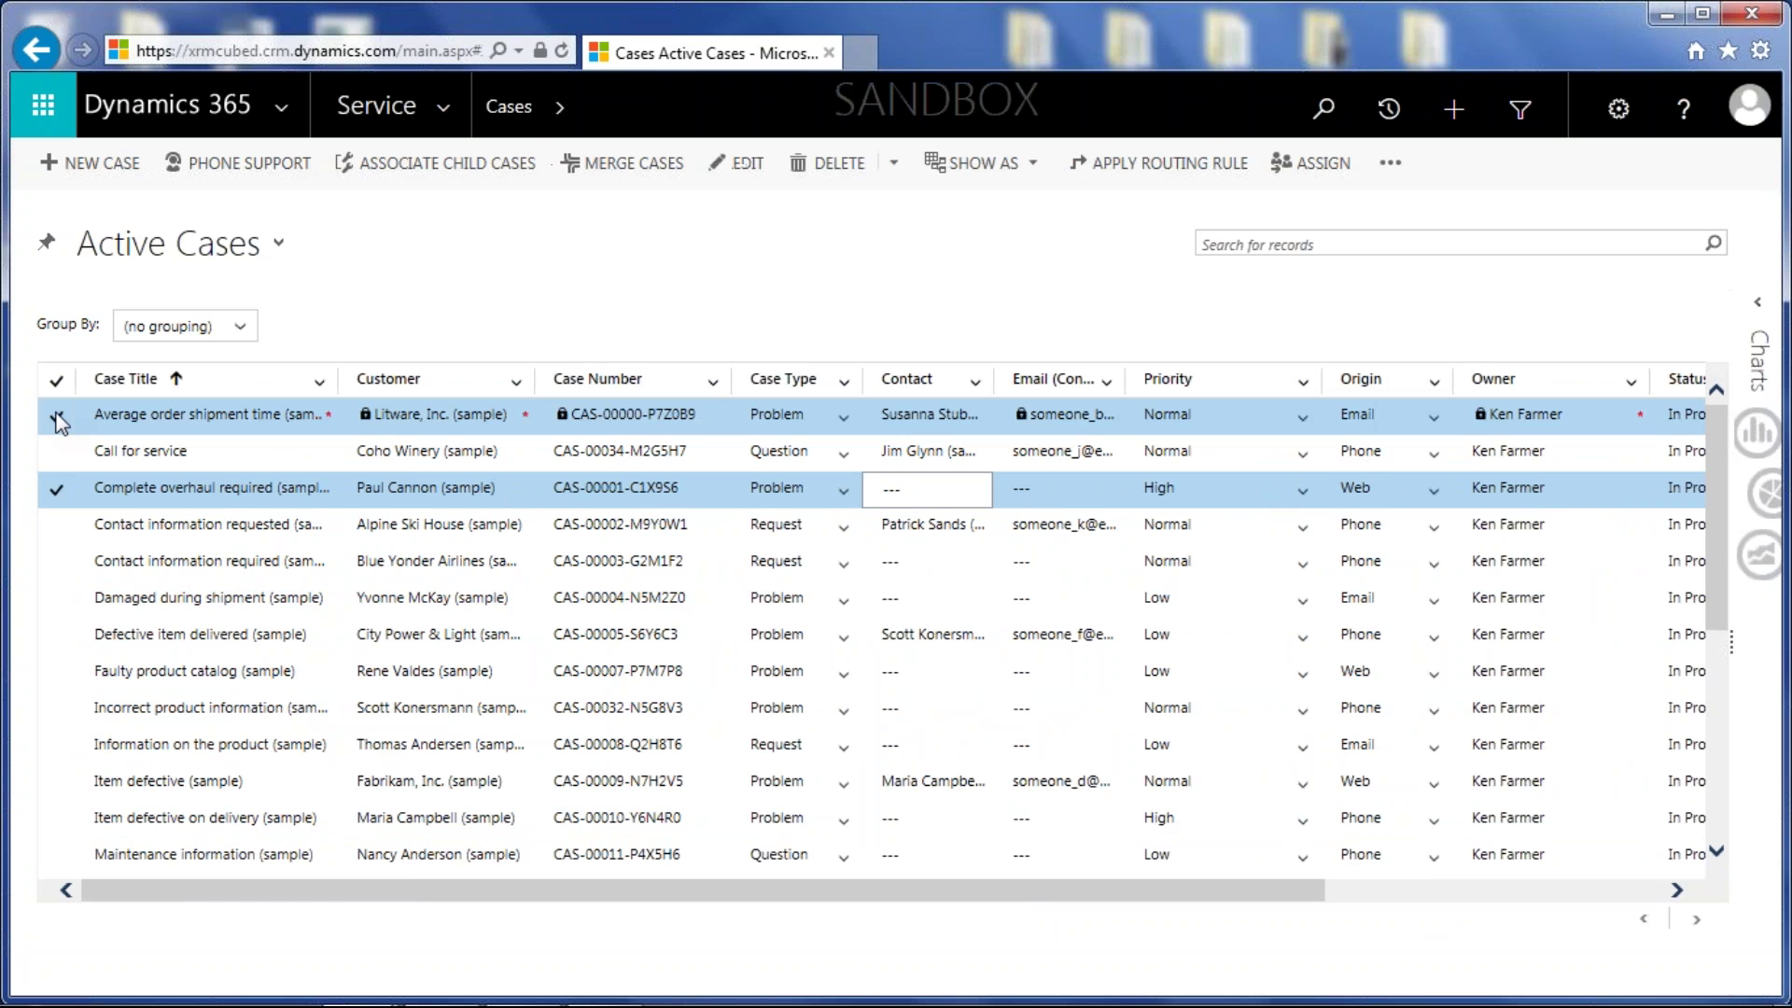
pyautogui.click(61, 422)
pyautogui.doubleClick(61, 422)
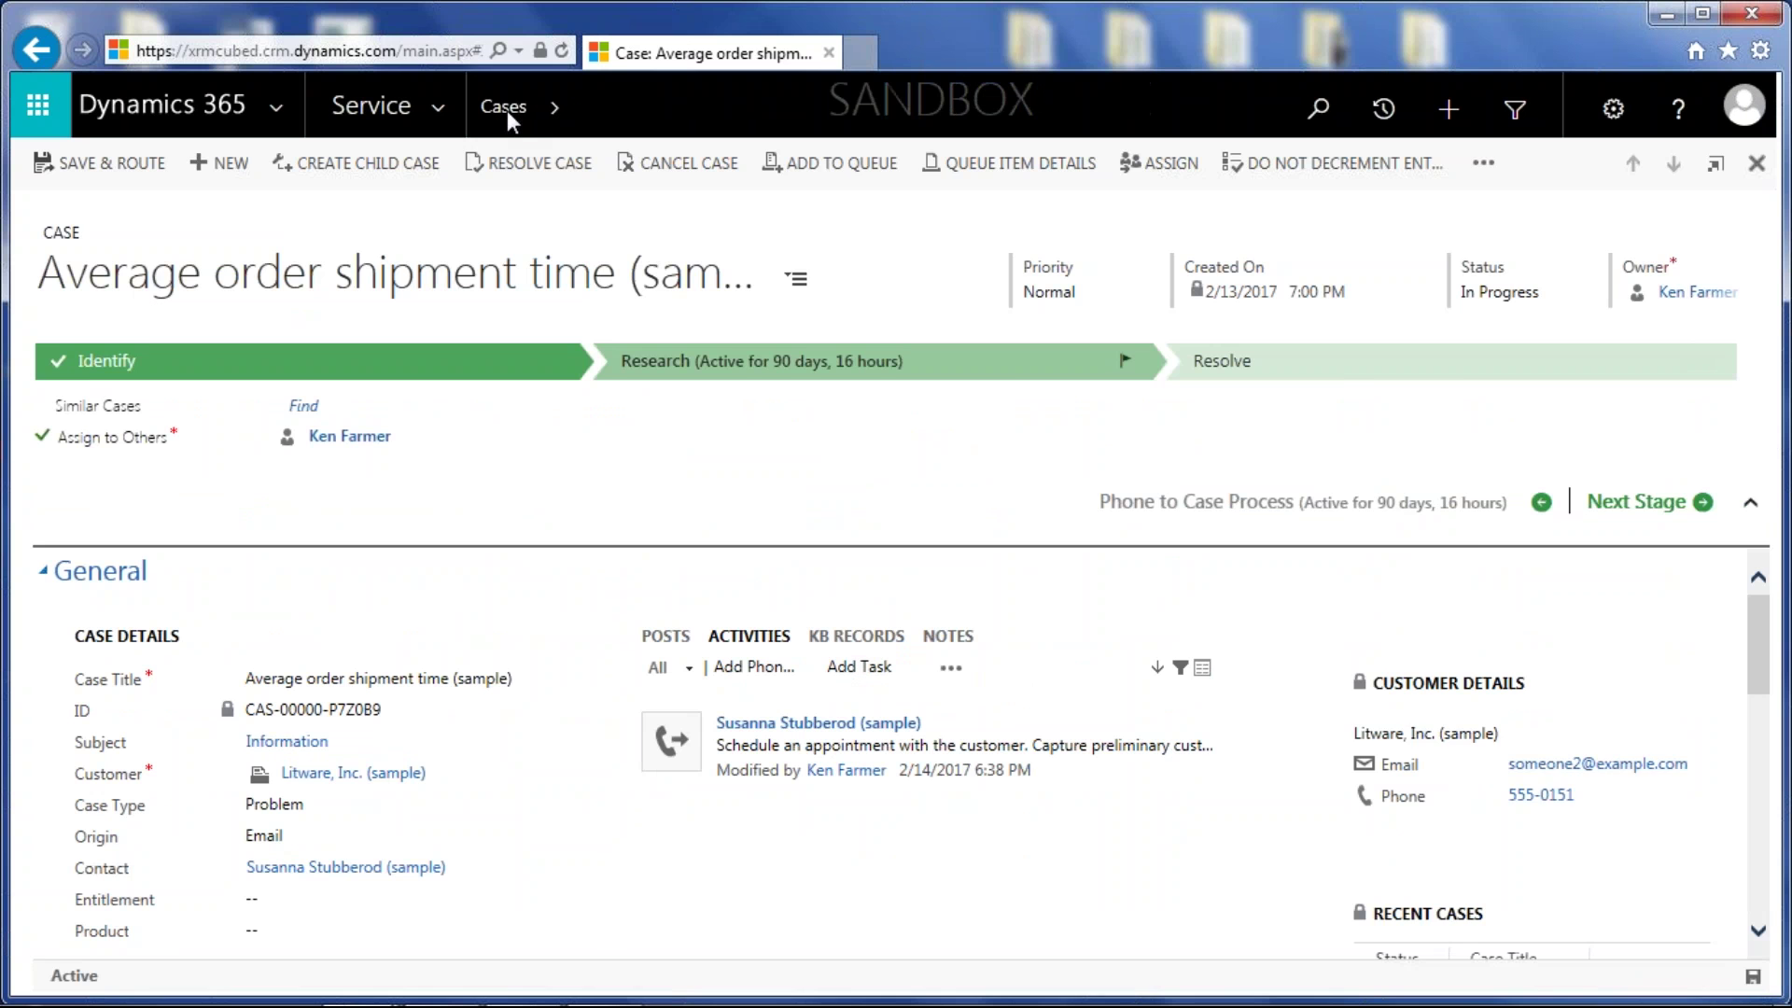
pyautogui.click(507, 110)
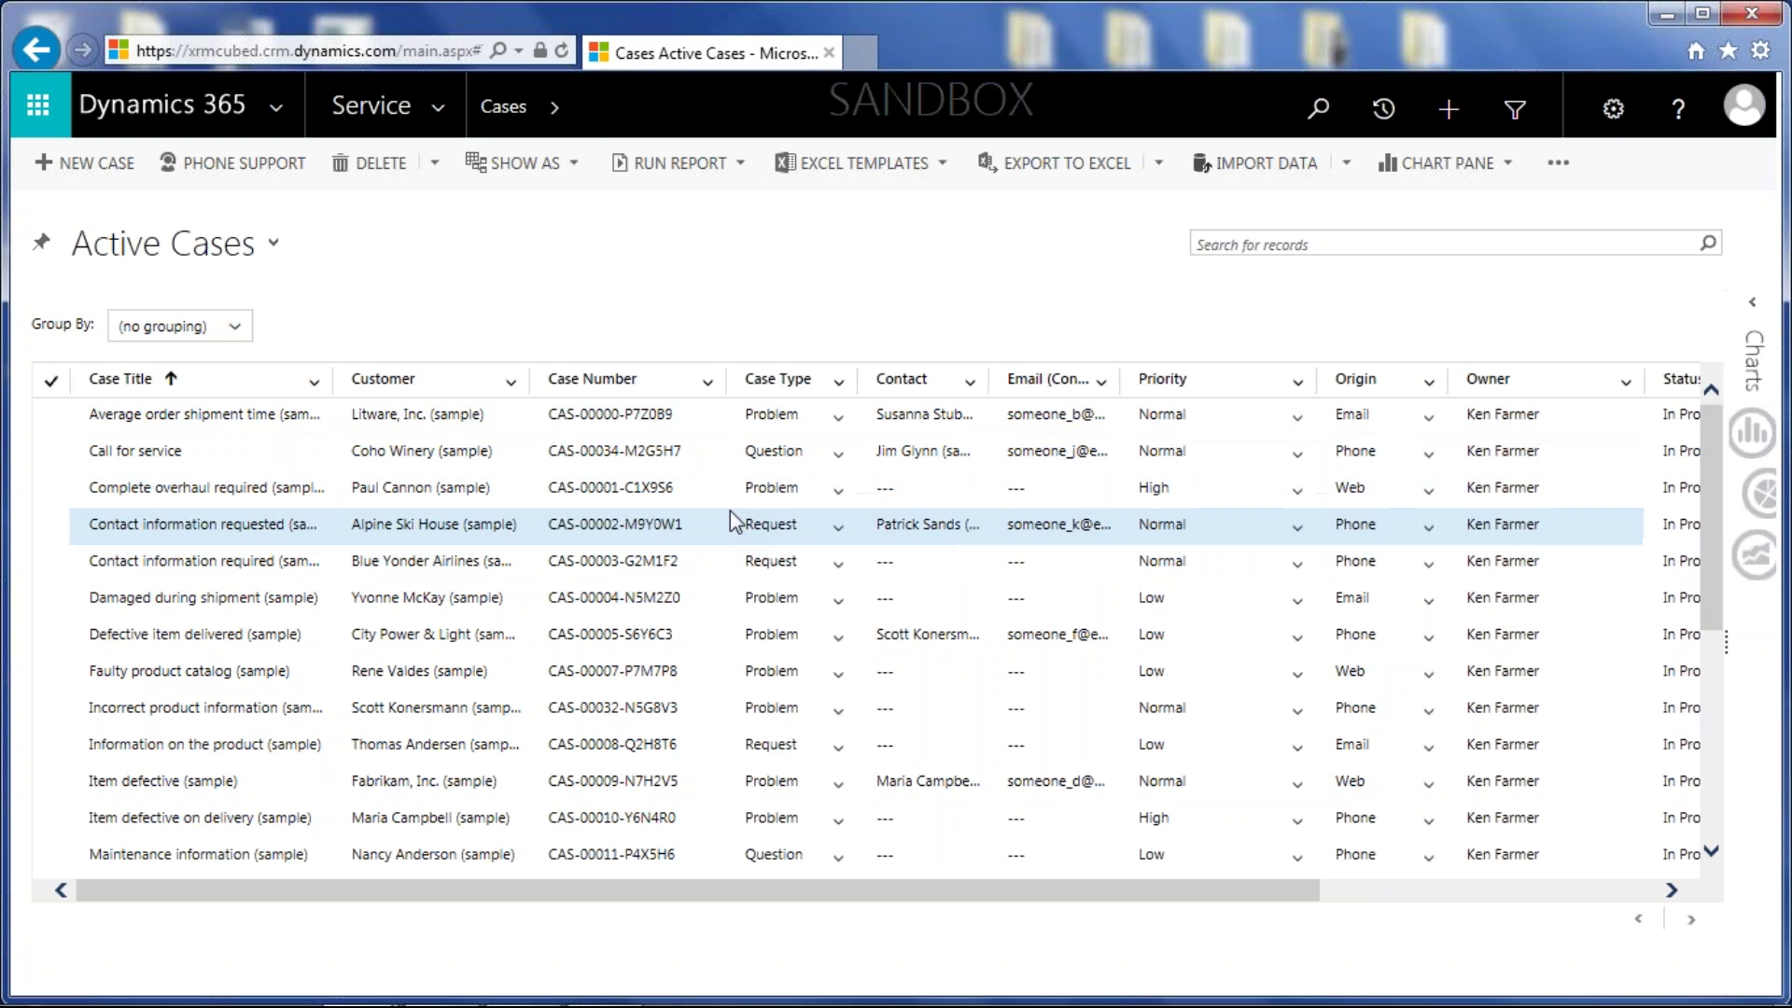
# Show Active Cases as a Read-only Grid and bring the Default Solution window to front
pyautogui.click(535, 174)
pyautogui.click(571, 204)
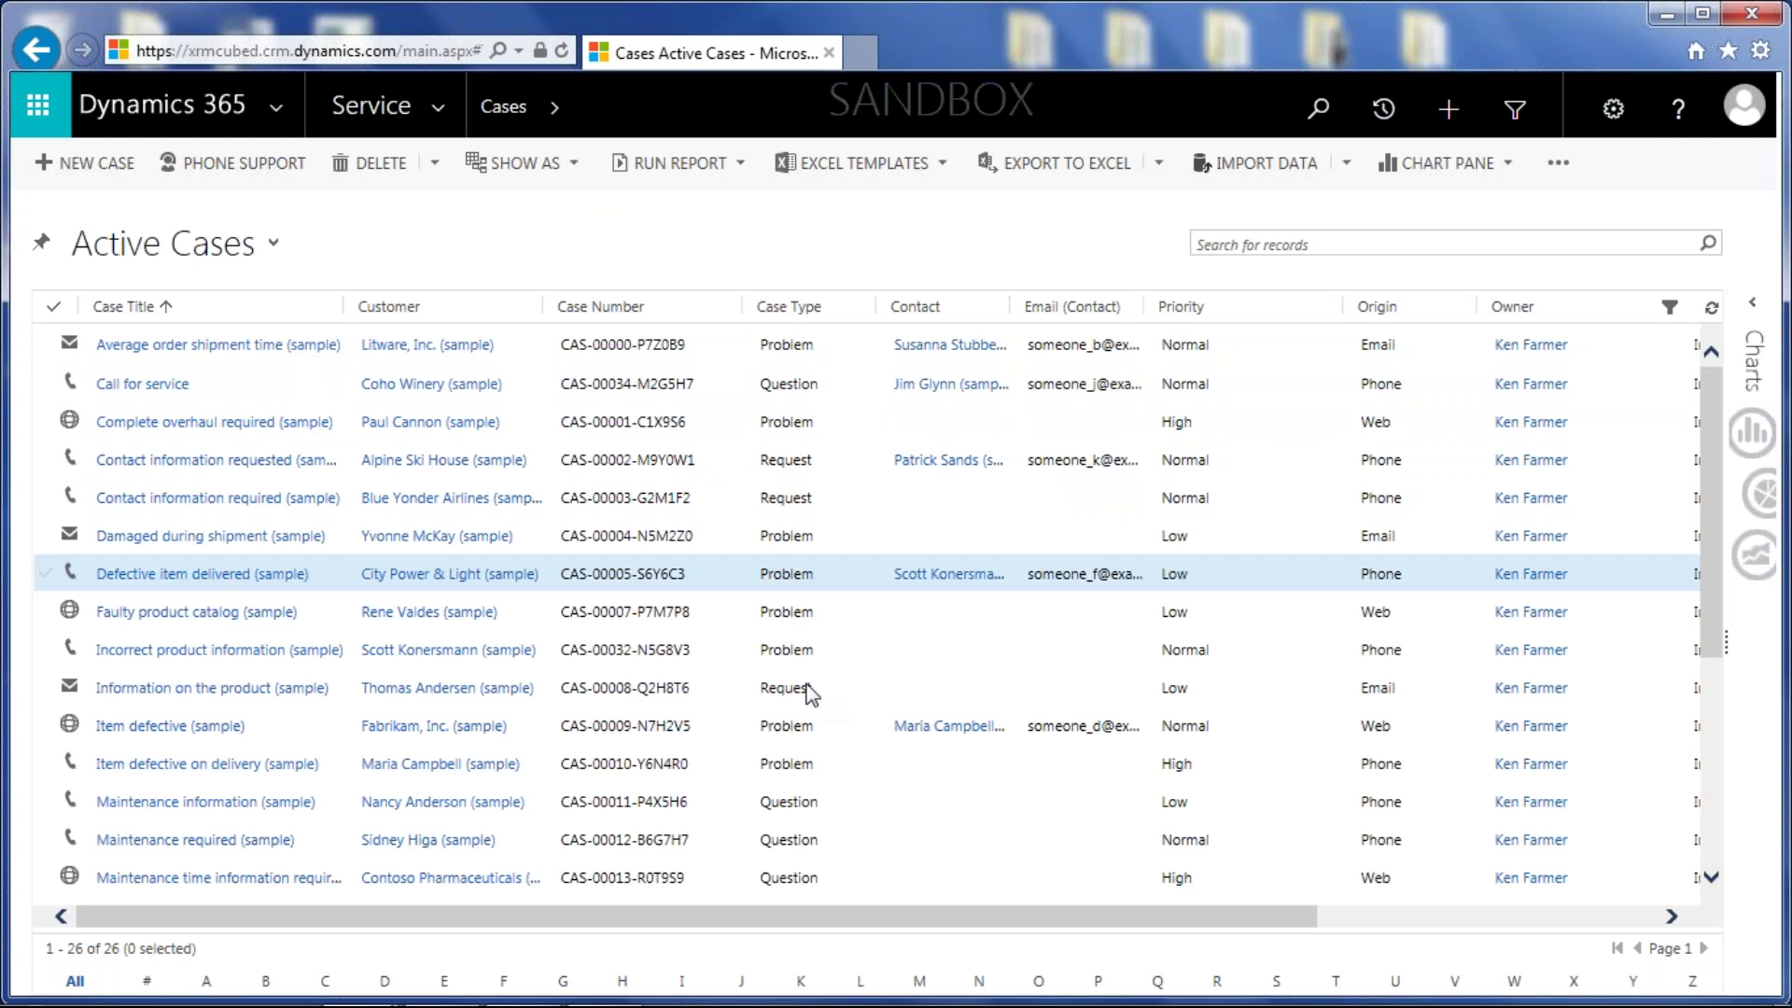
pyautogui.moveTo(756, 924); pyautogui.dragTo(758, 961)
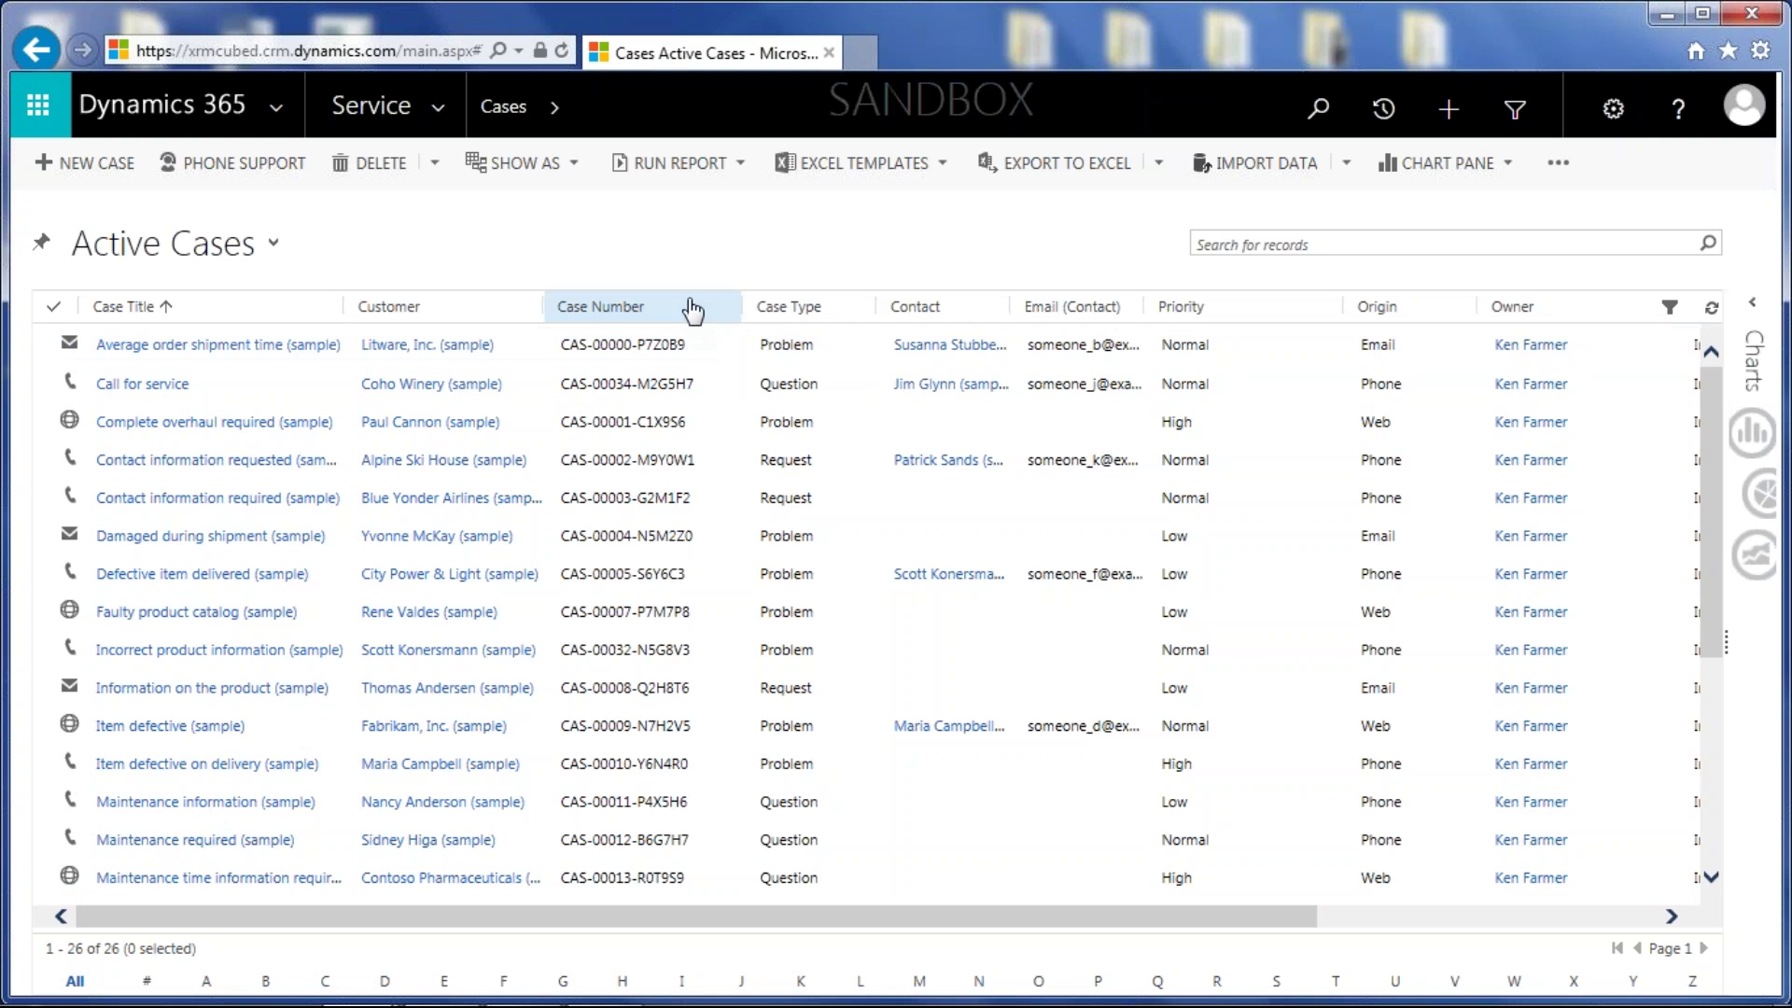
pyautogui.click(495, 343)
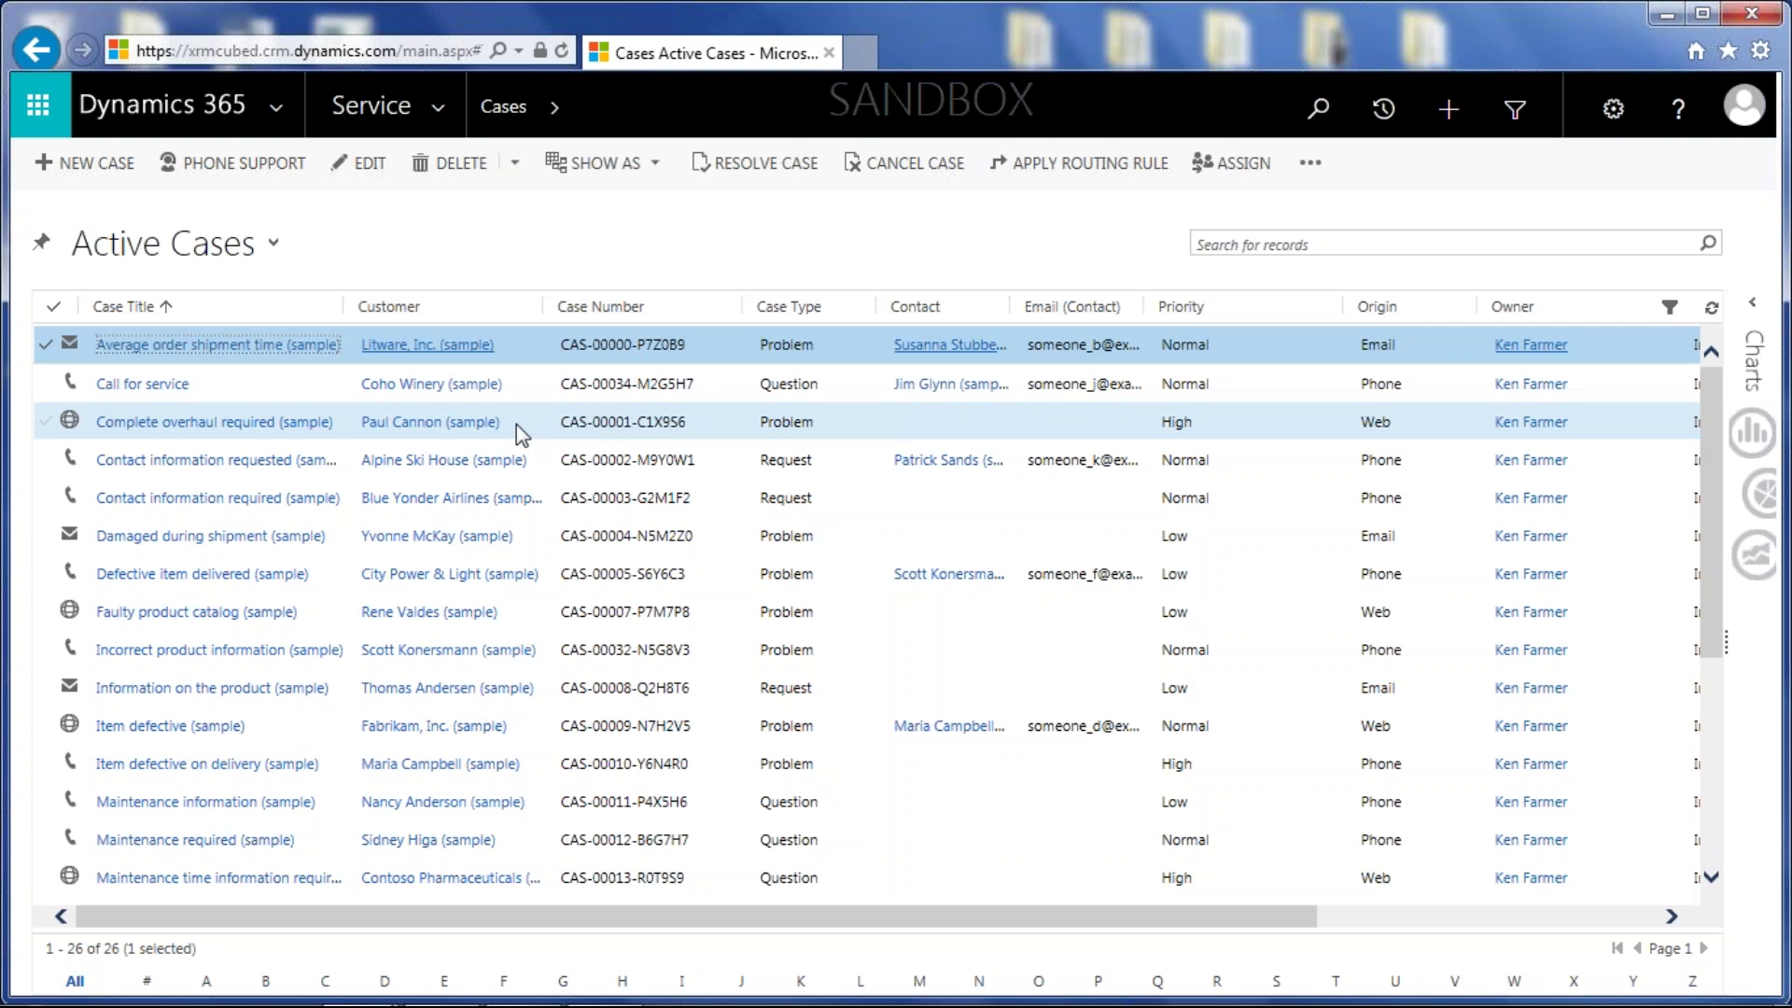
pyautogui.tripleClick(517, 424)
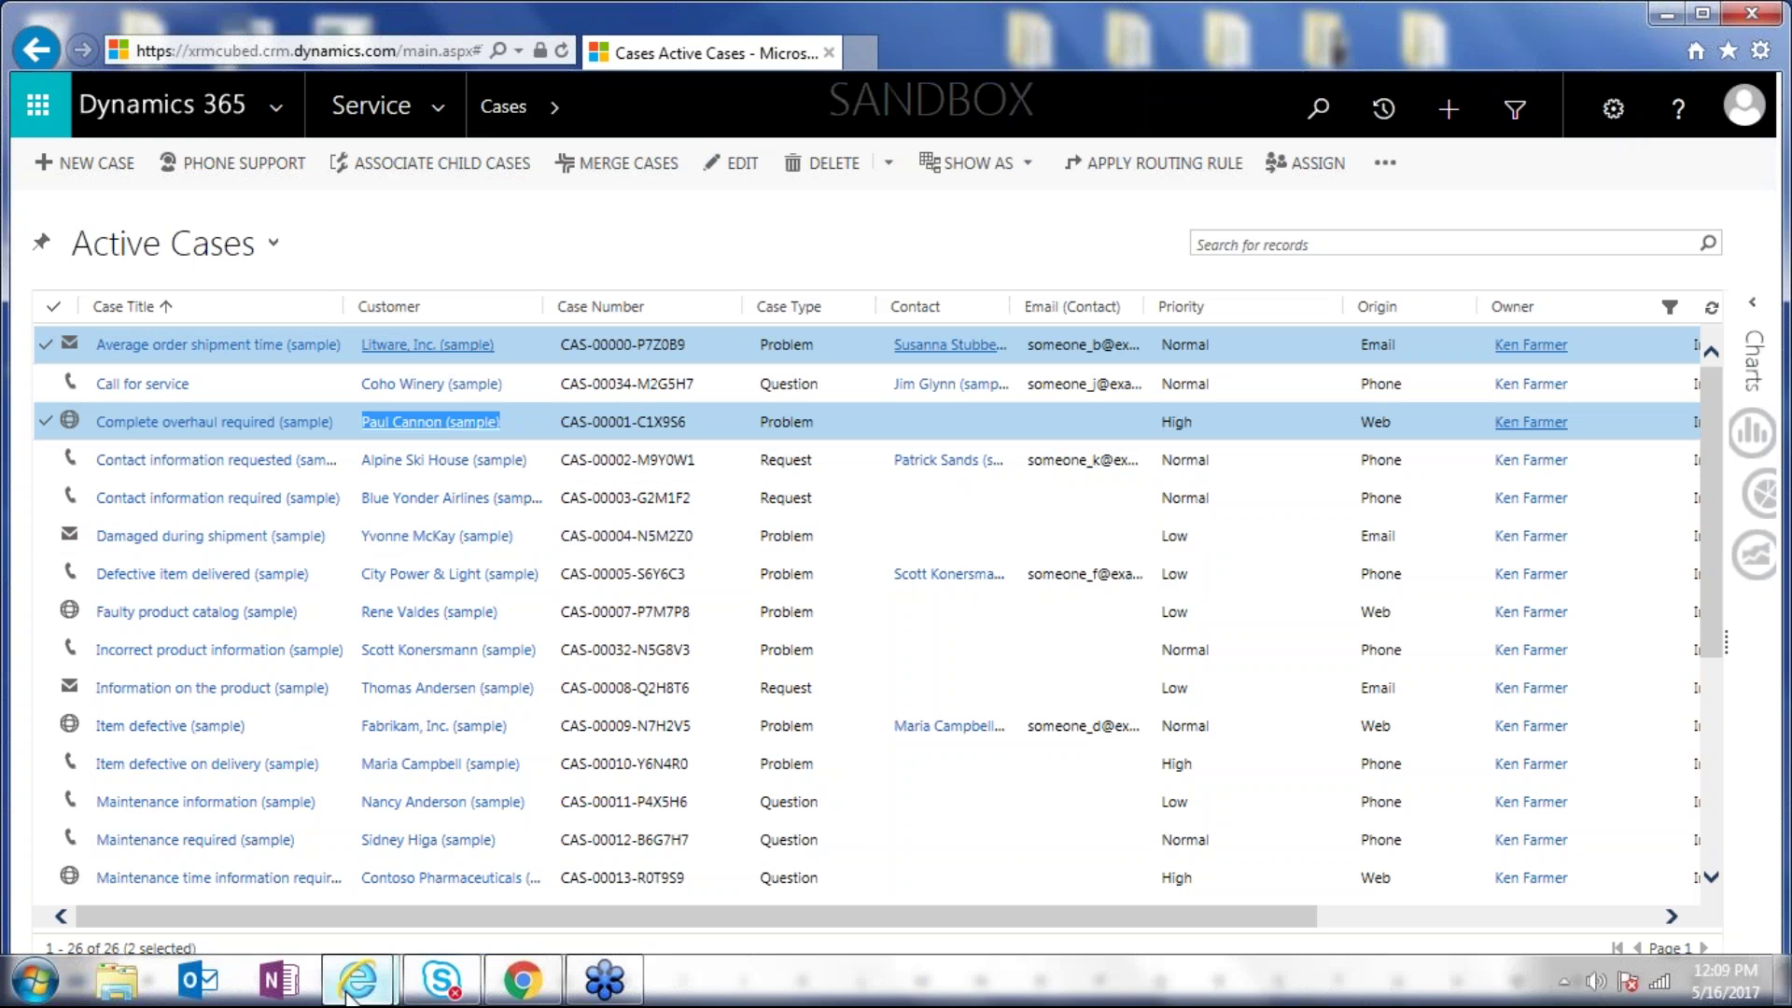
pyautogui.click(357, 979)
# In the Default Solution window, list the Account entity's forms and pick the Account main form
pyautogui.click(529, 919)
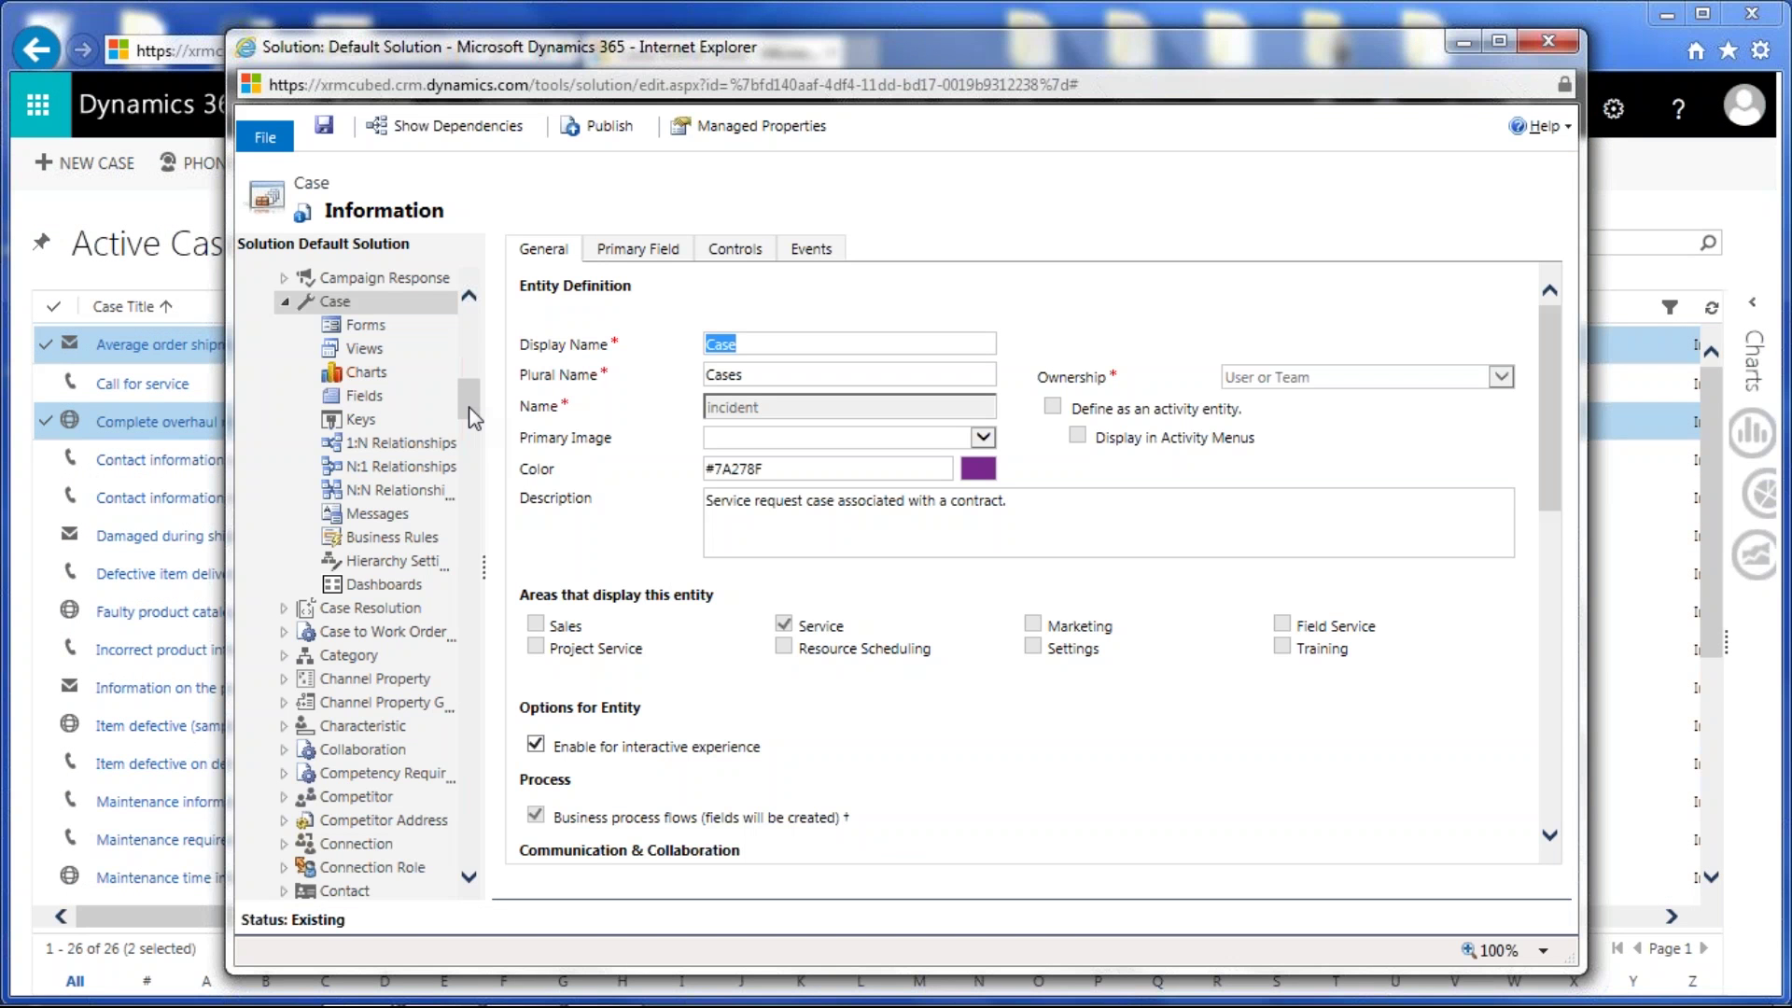
pyautogui.moveTo(474, 417); pyautogui.dragTo(469, 328)
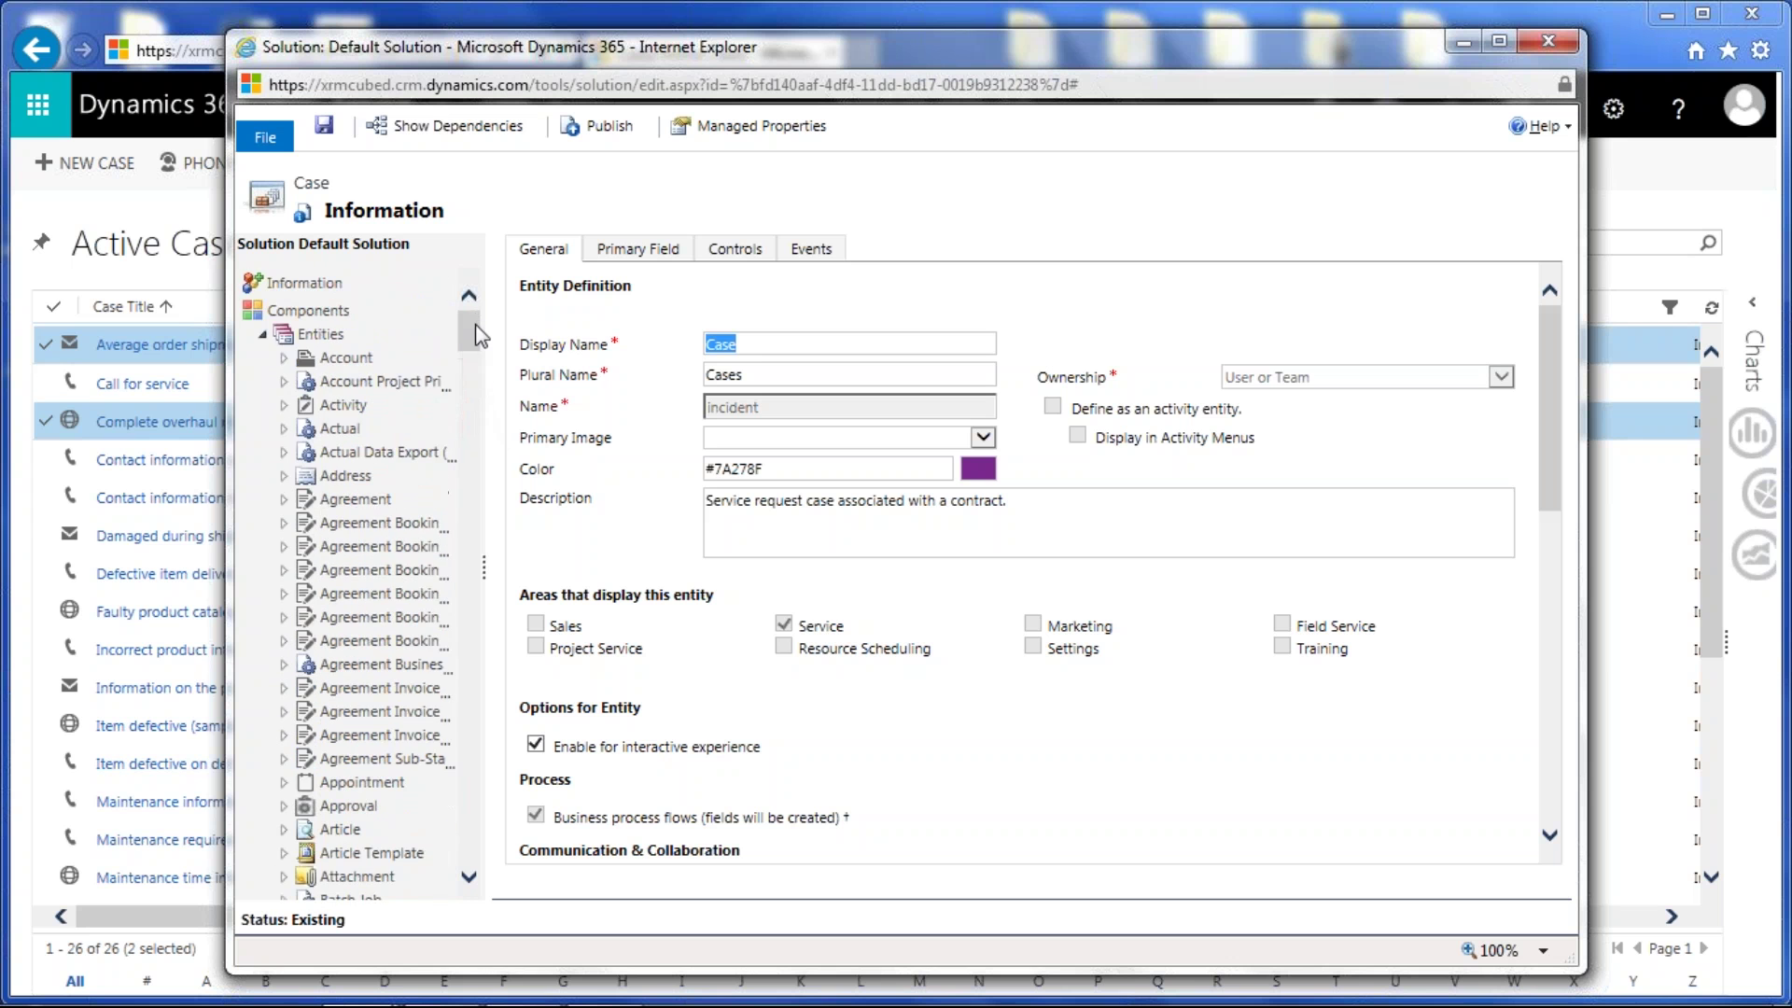
pyautogui.click(285, 359)
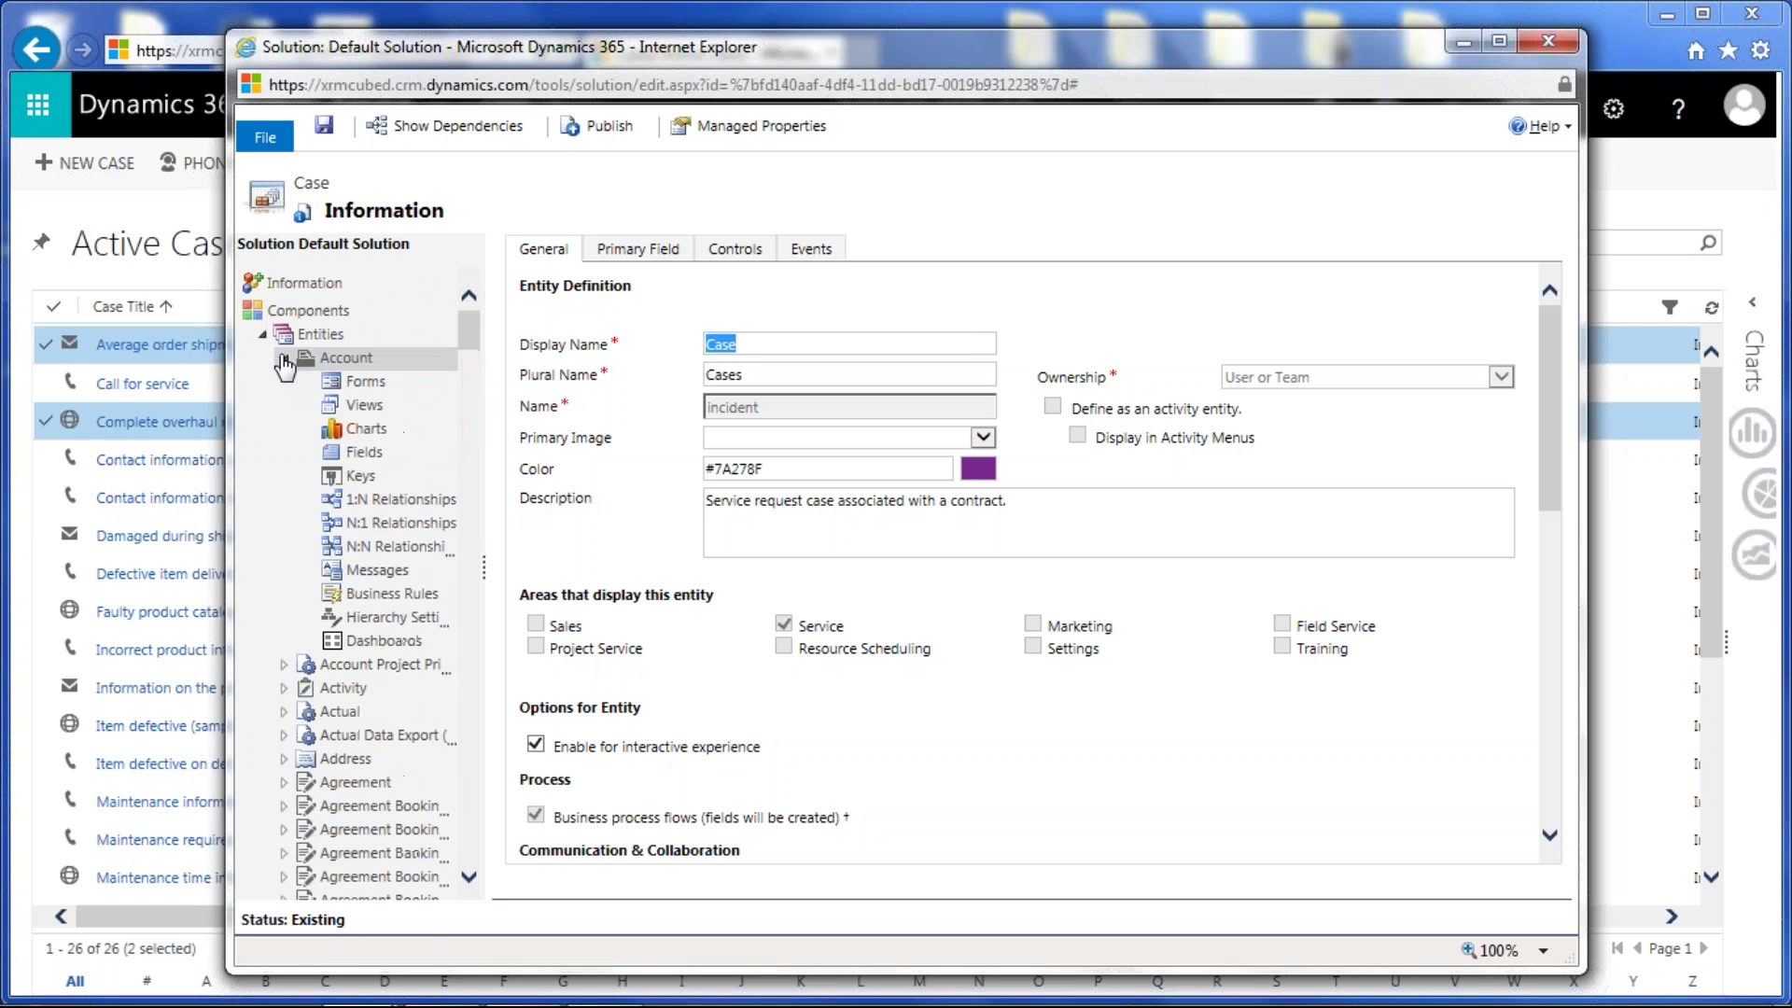
pyautogui.click(367, 385)
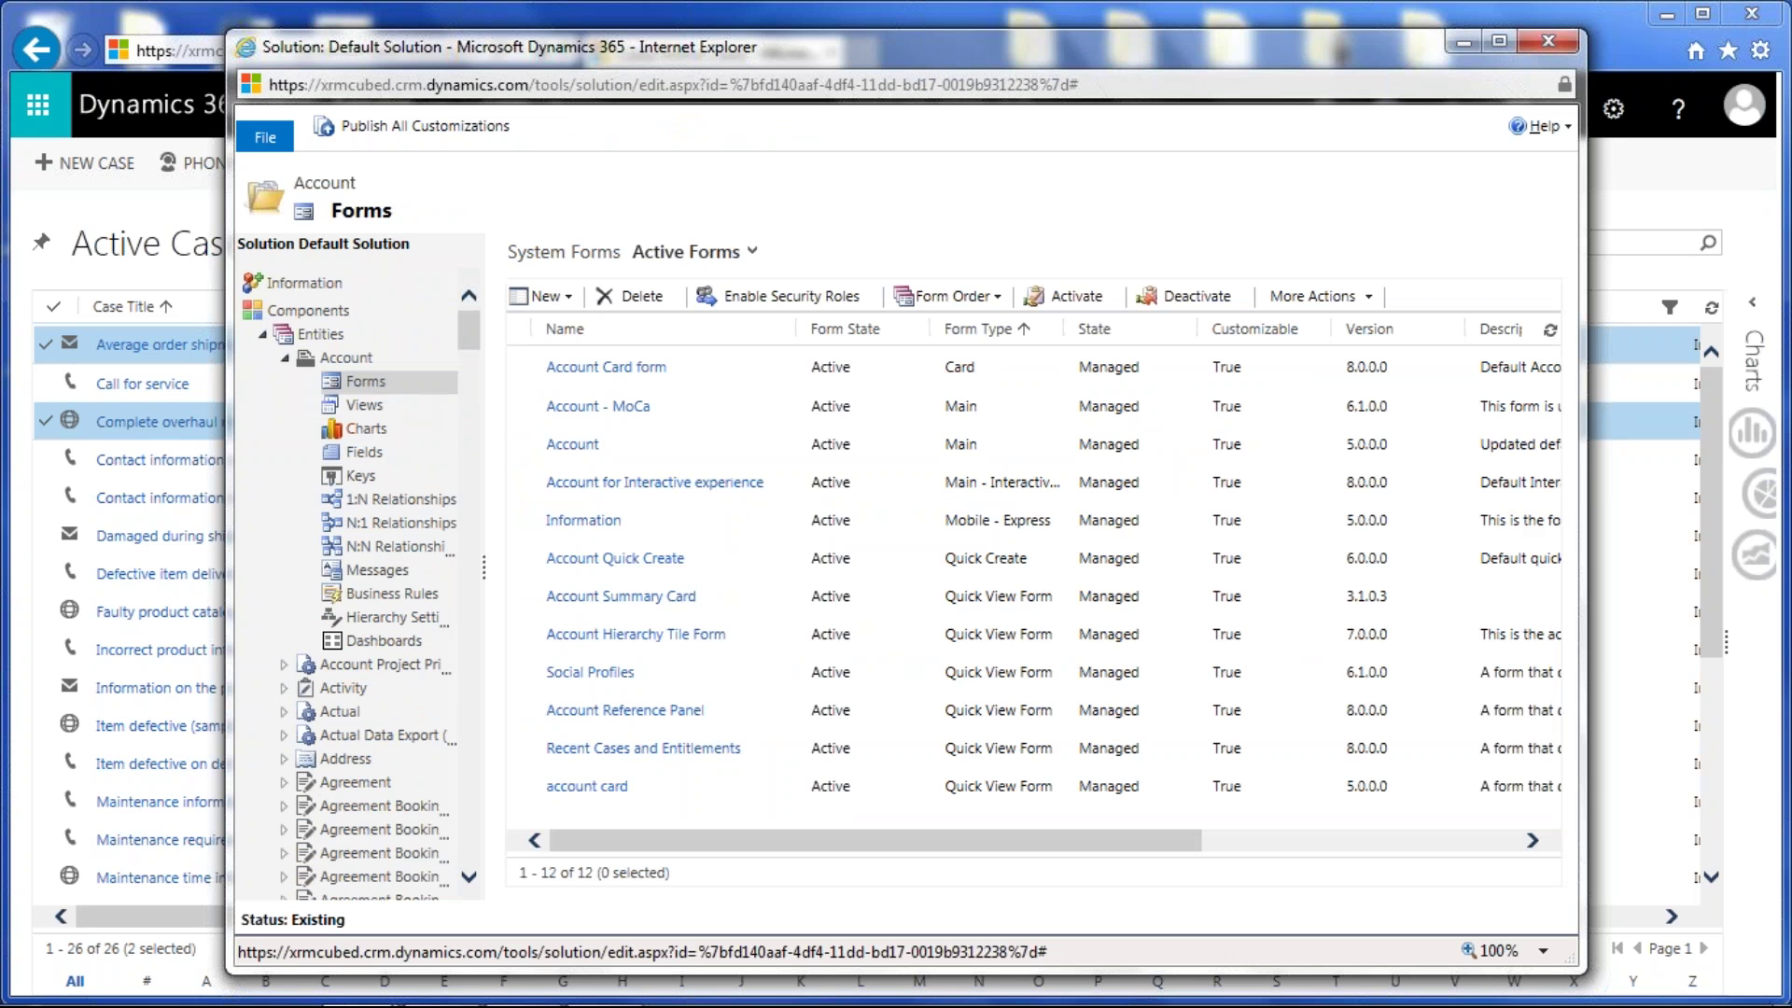
pyautogui.click(671, 455)
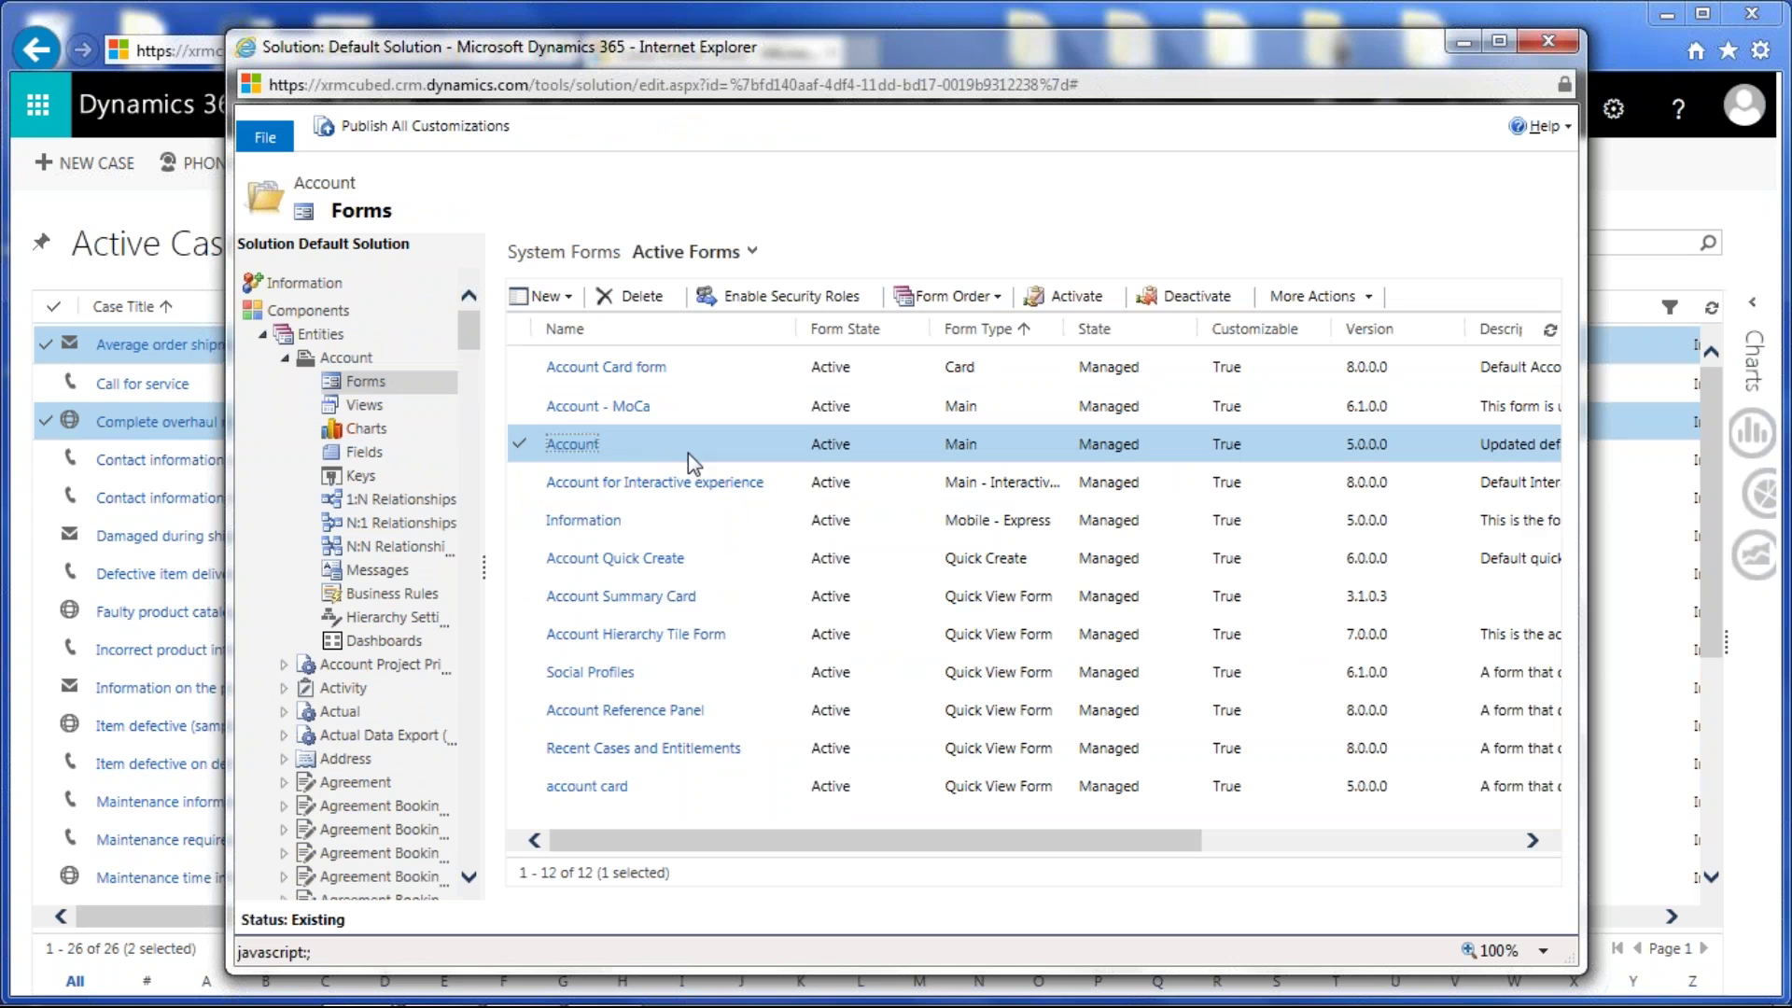
pyautogui.click(696, 457)
# Open the Account main form and bring up Set Properties for its RECENT CASES subgrid
pyautogui.doubleClick(692, 447)
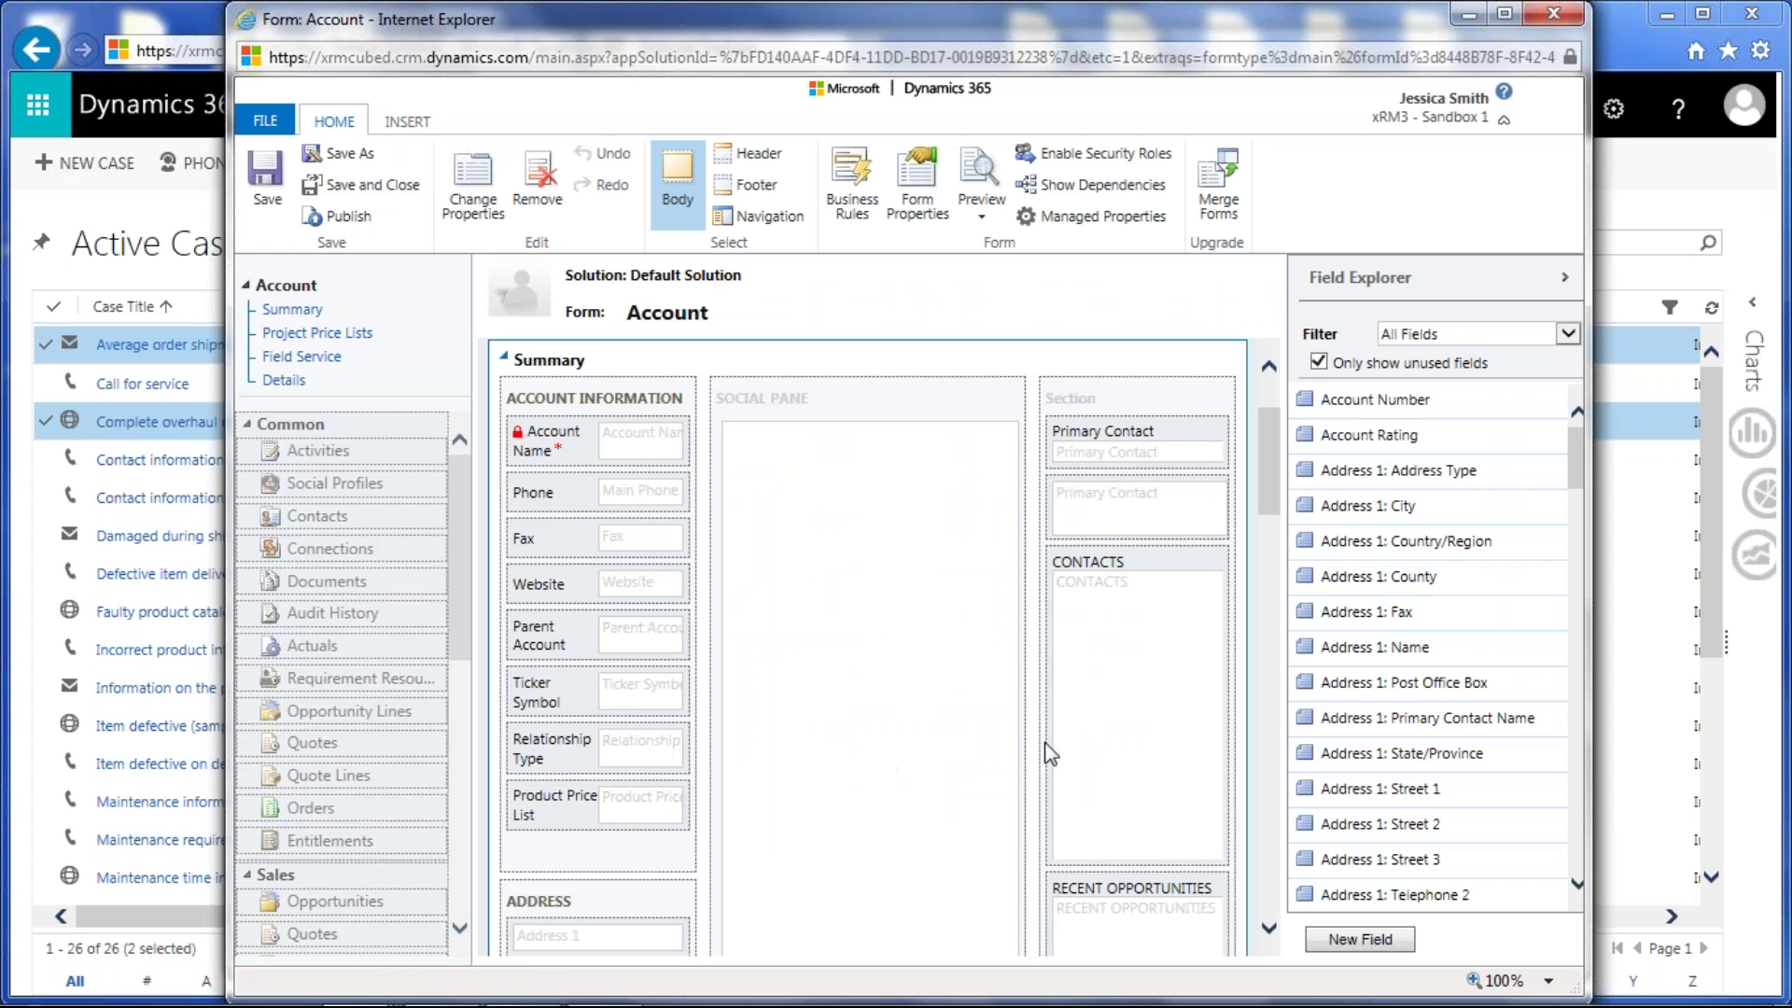
pyautogui.moveTo(1267, 494); pyautogui.dragTo(1268, 623)
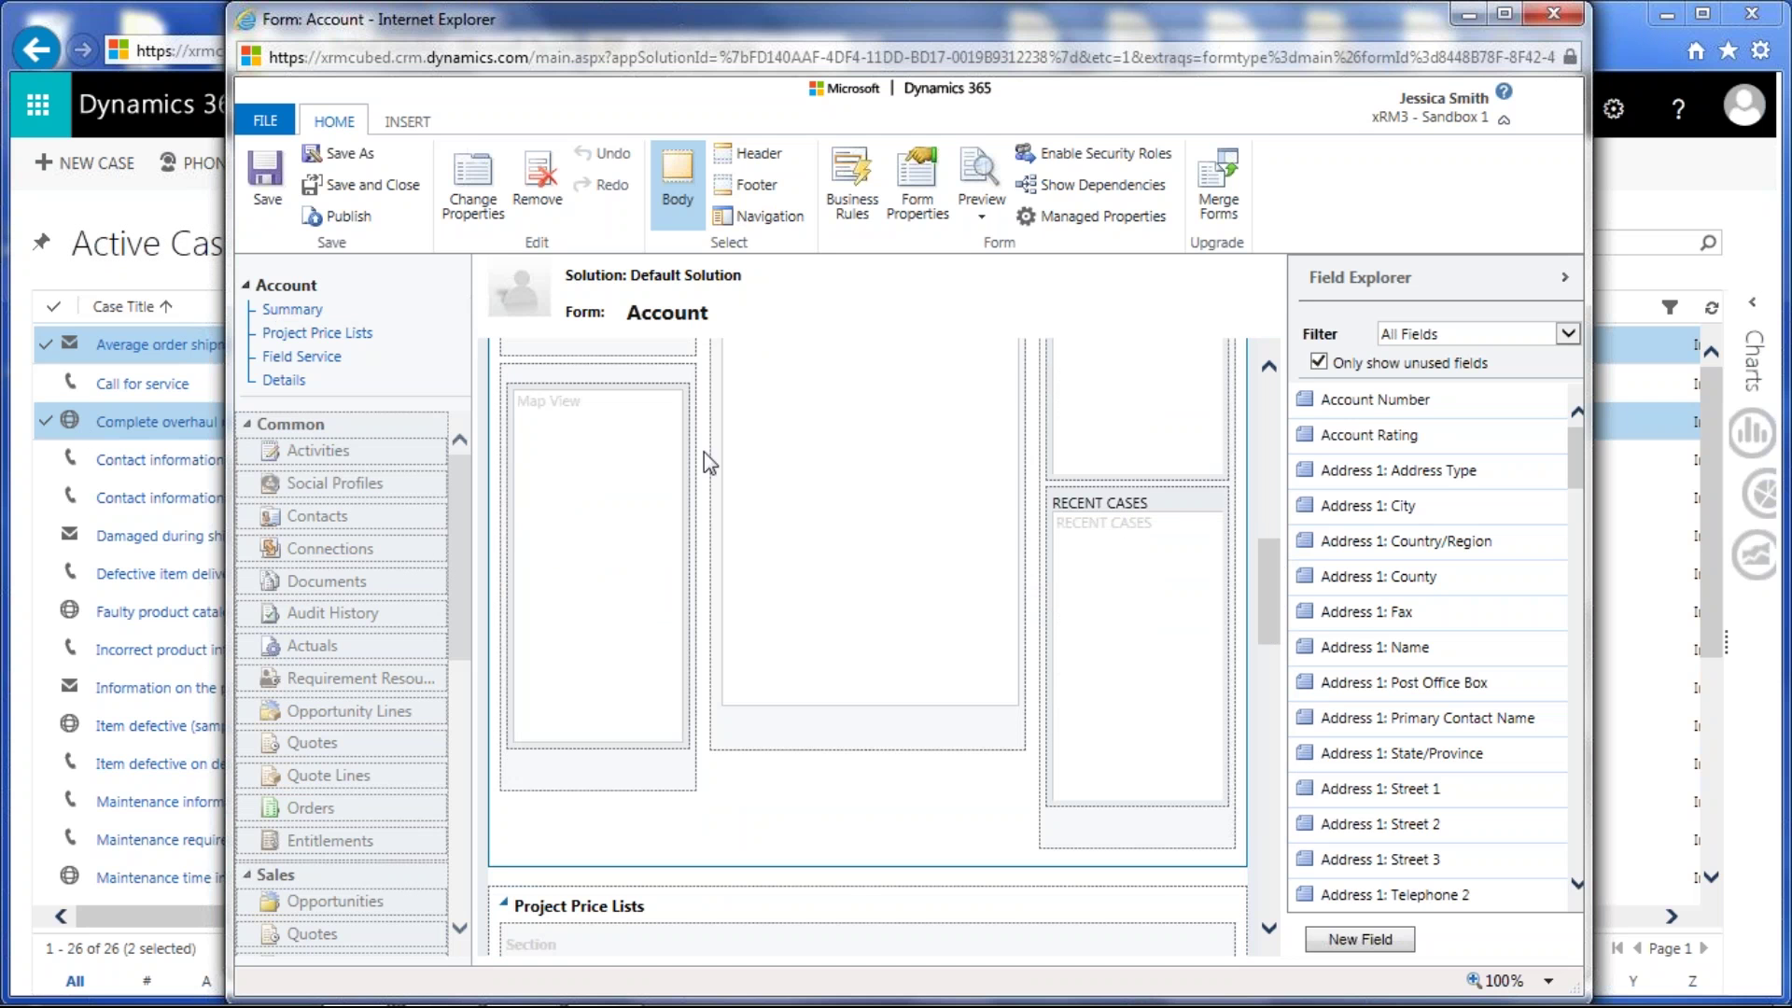
pyautogui.click(1134, 593)
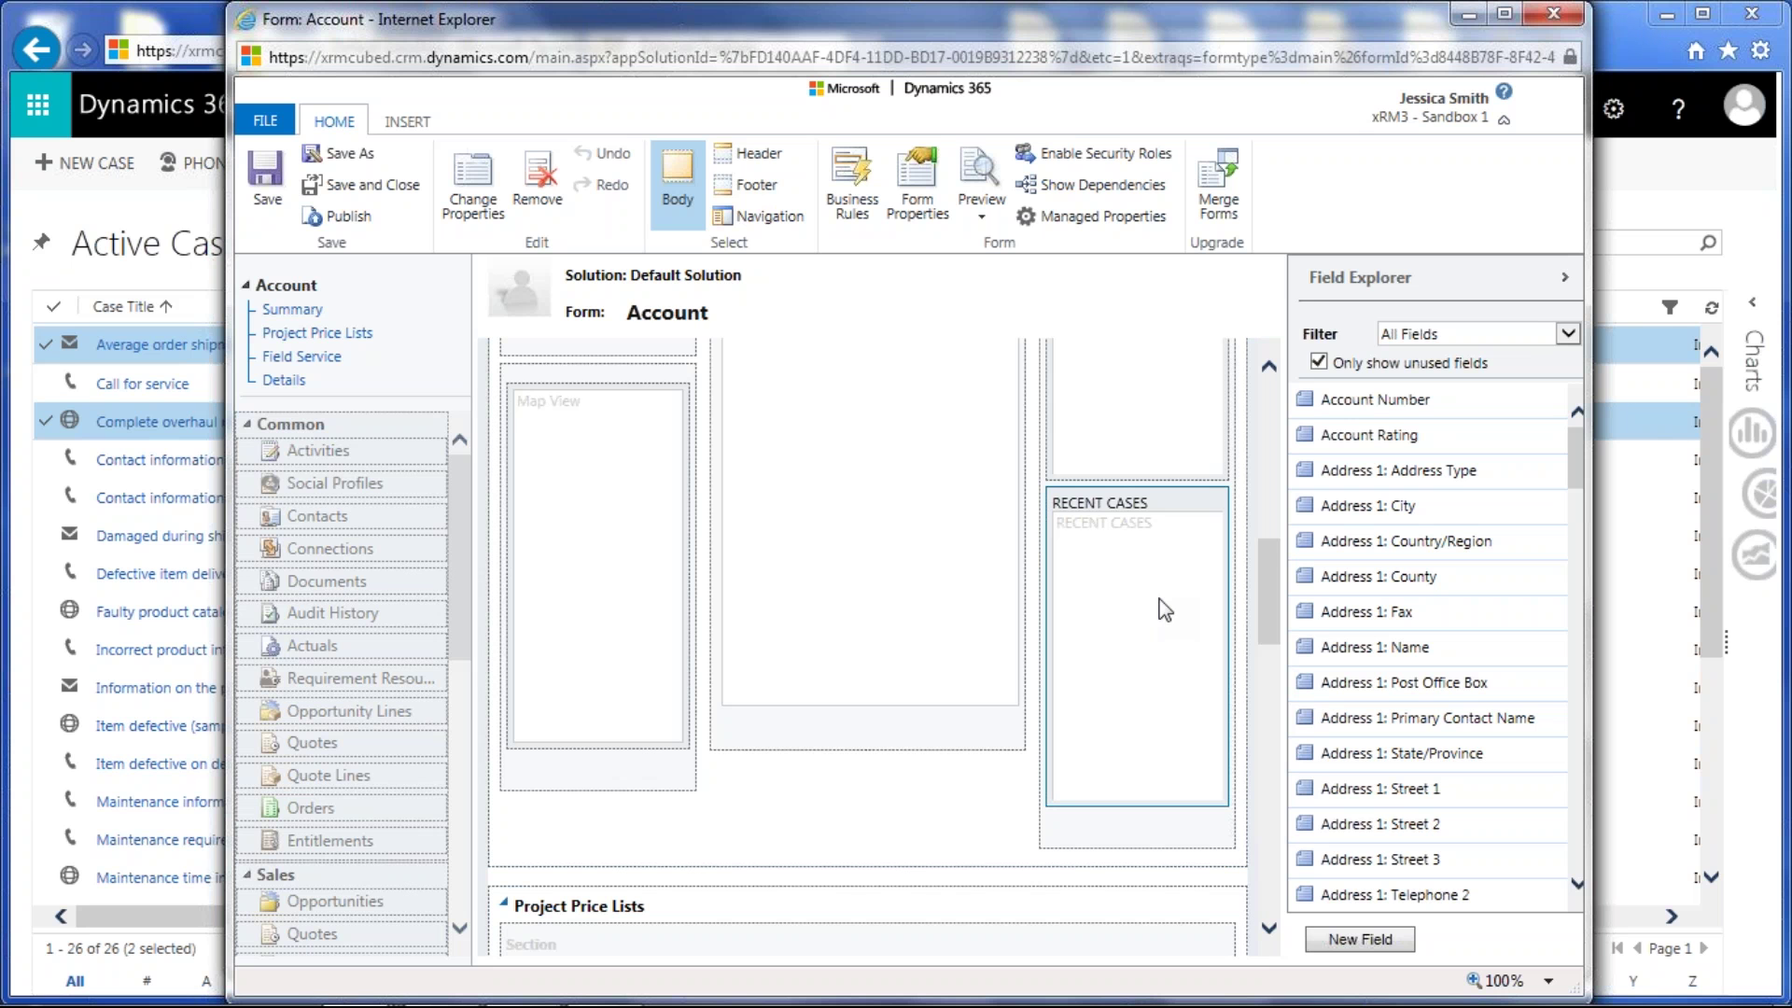
pyautogui.doubleClick(1164, 609)
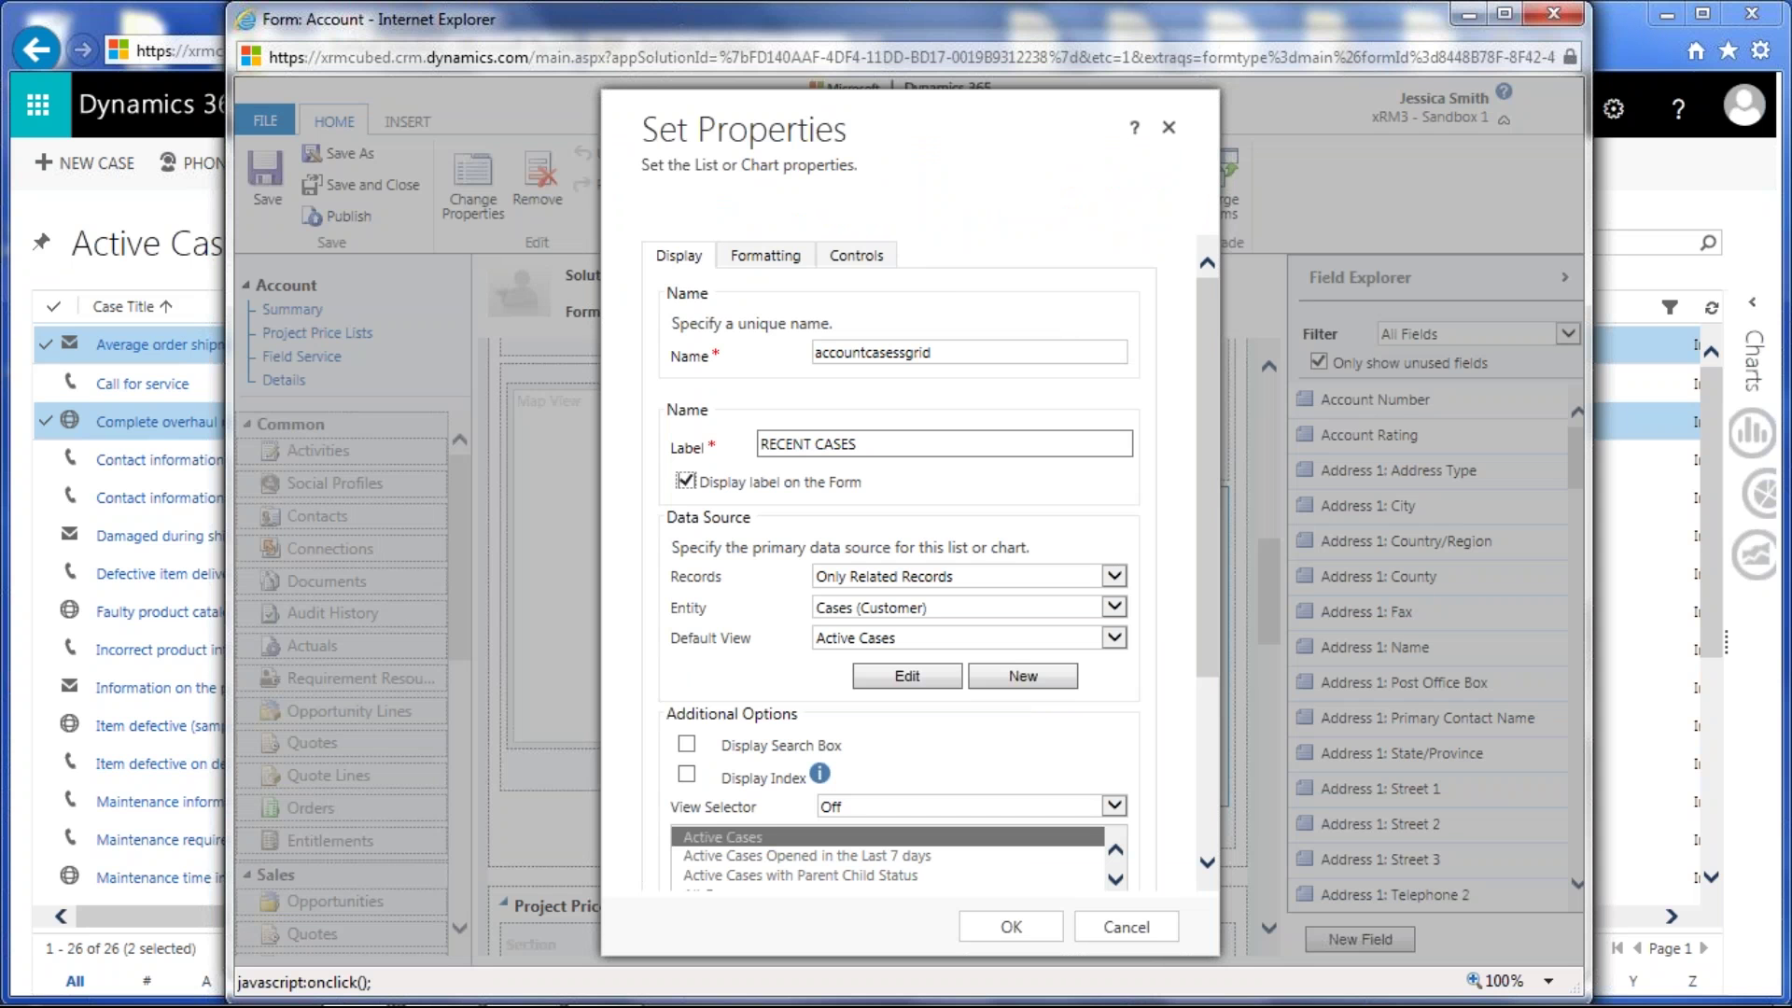
# Add an Editable Grid control to the RECENT CASES subgrid, set it for Web, and confirm with OK
pyautogui.moveTo(874, 140); pyautogui.dragTo(752, 140)
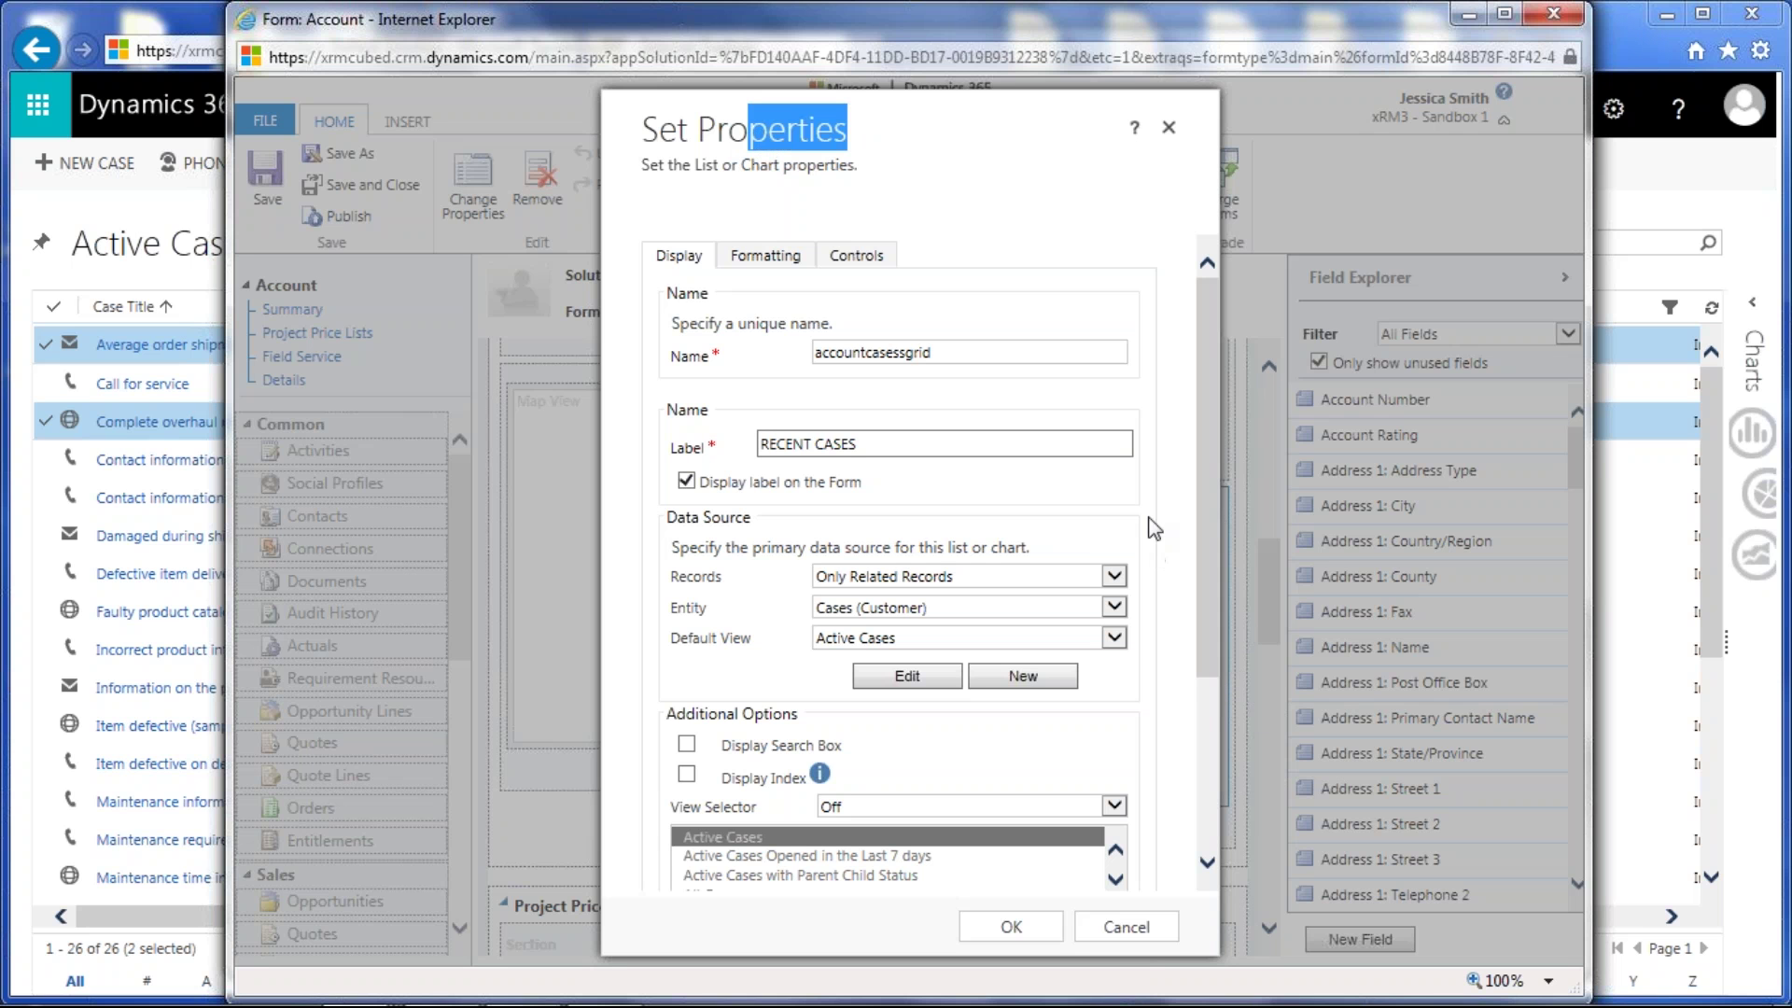
pyautogui.click(866, 264)
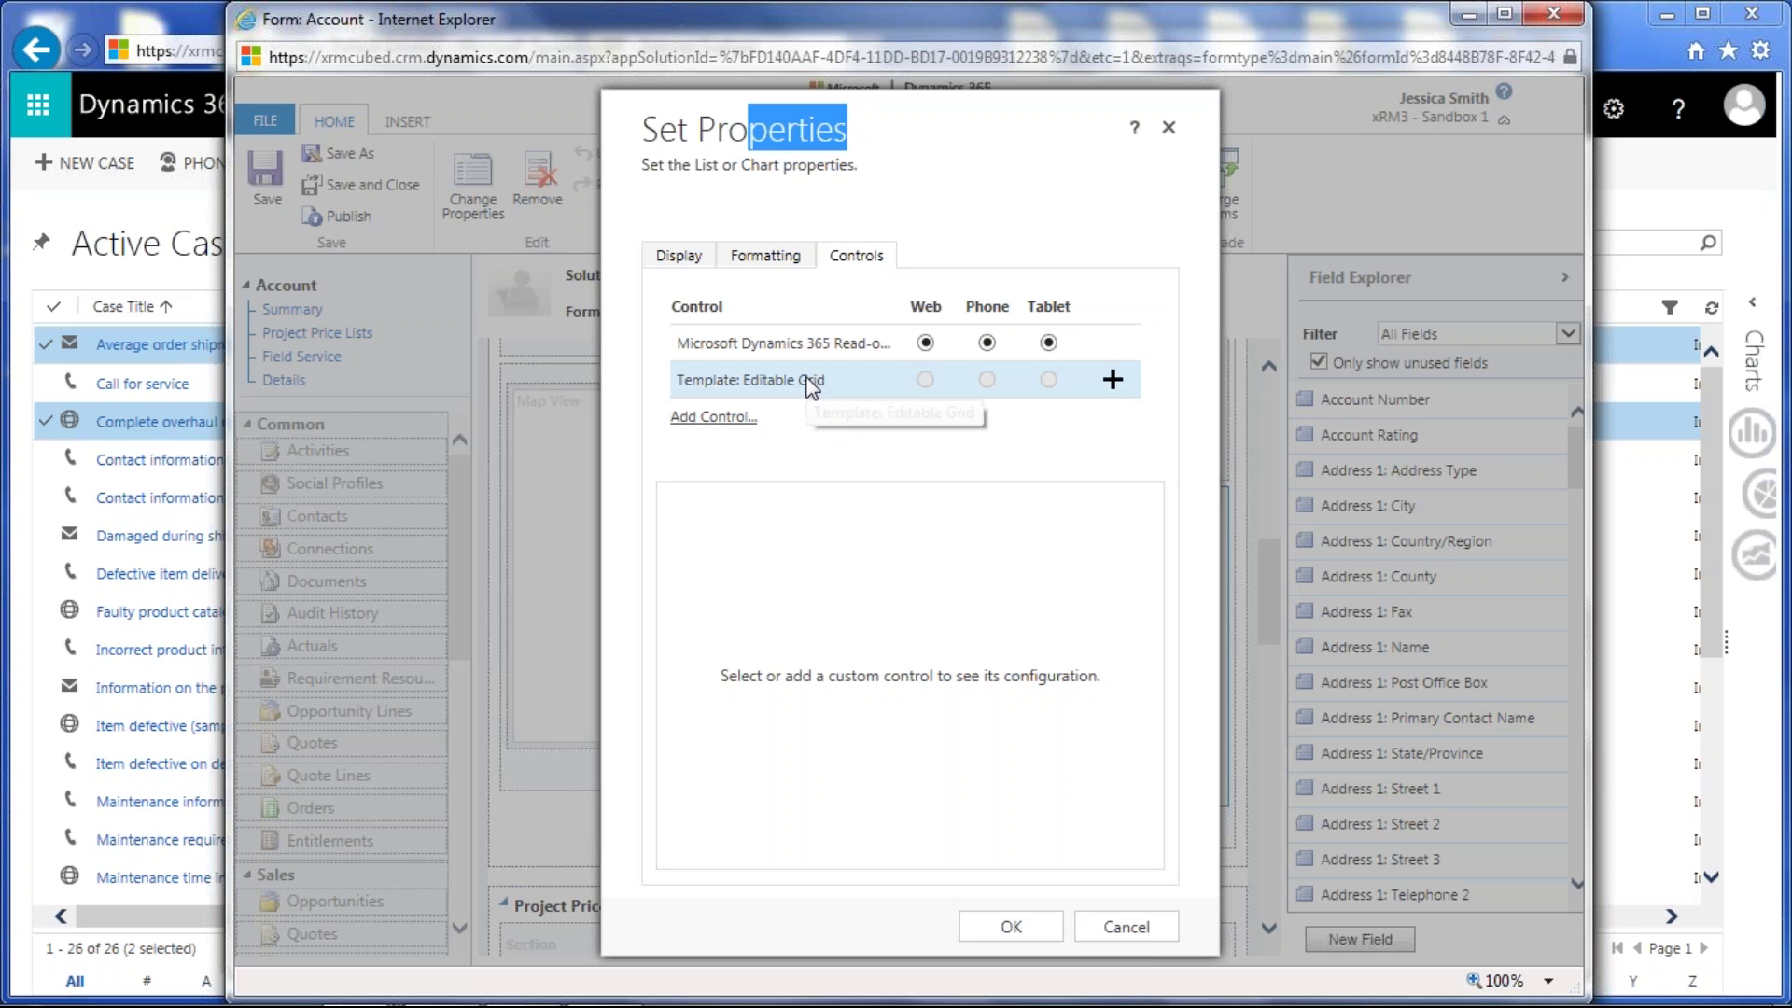
pyautogui.click(1112, 380)
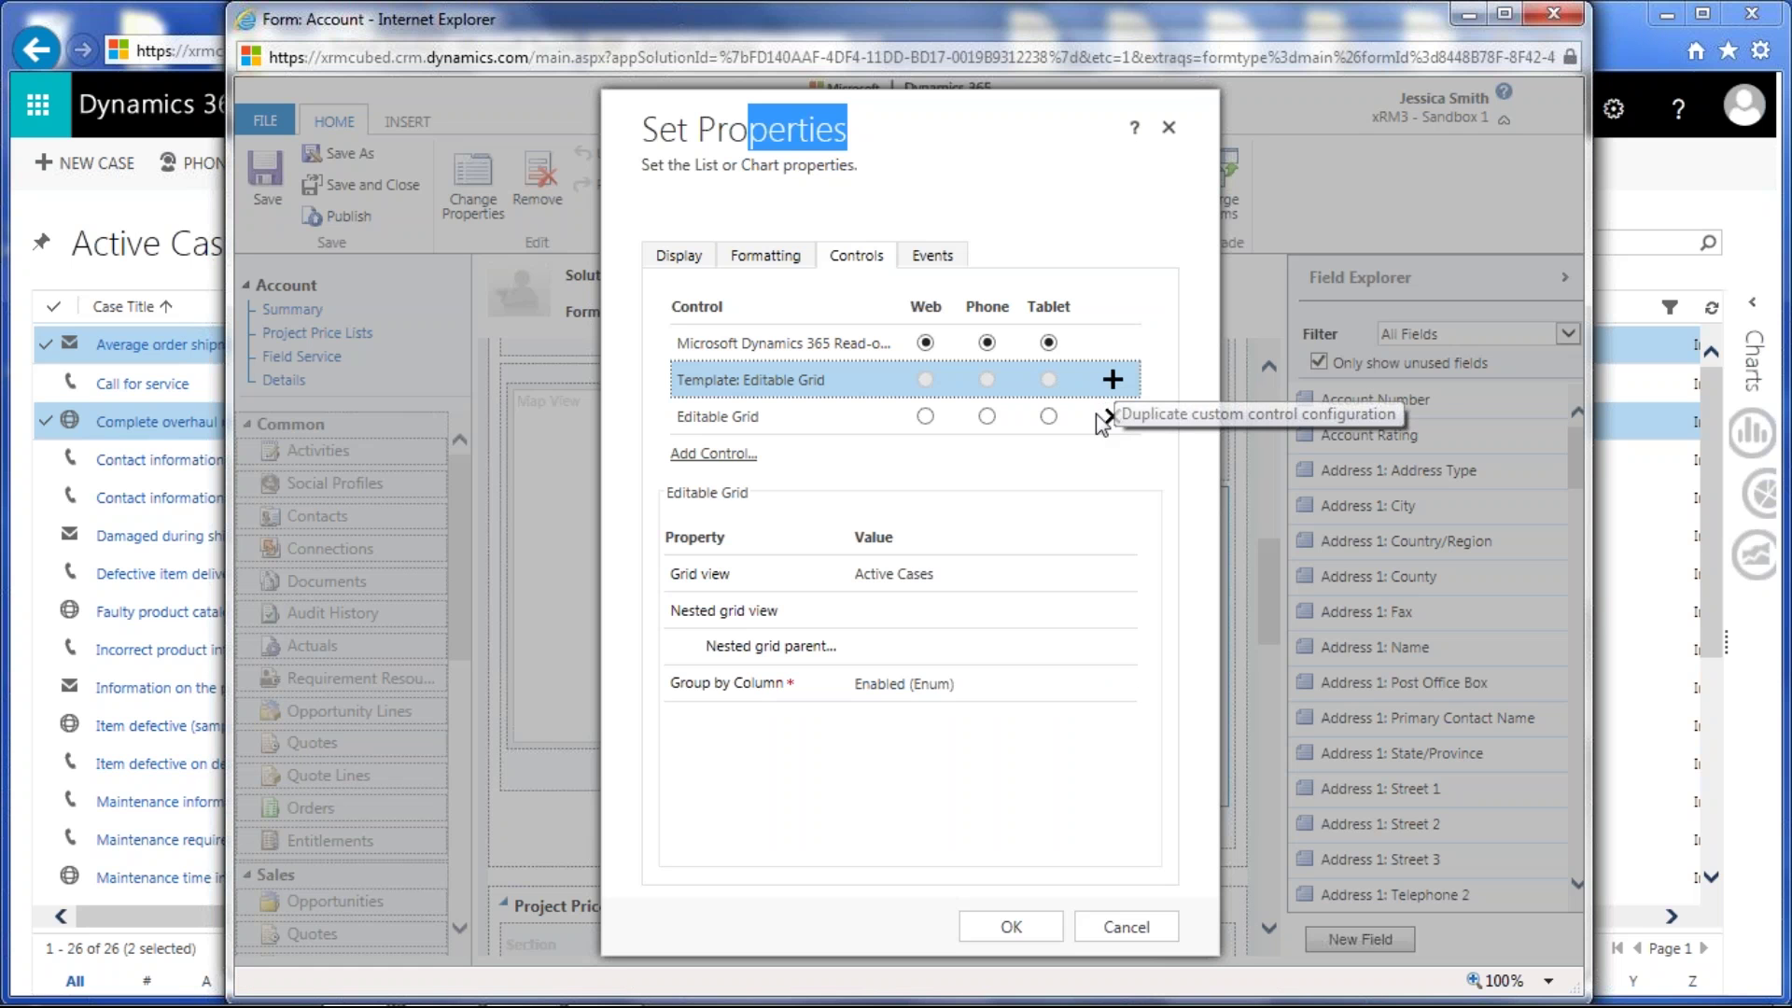
pyautogui.click(1027, 416)
pyautogui.click(925, 416)
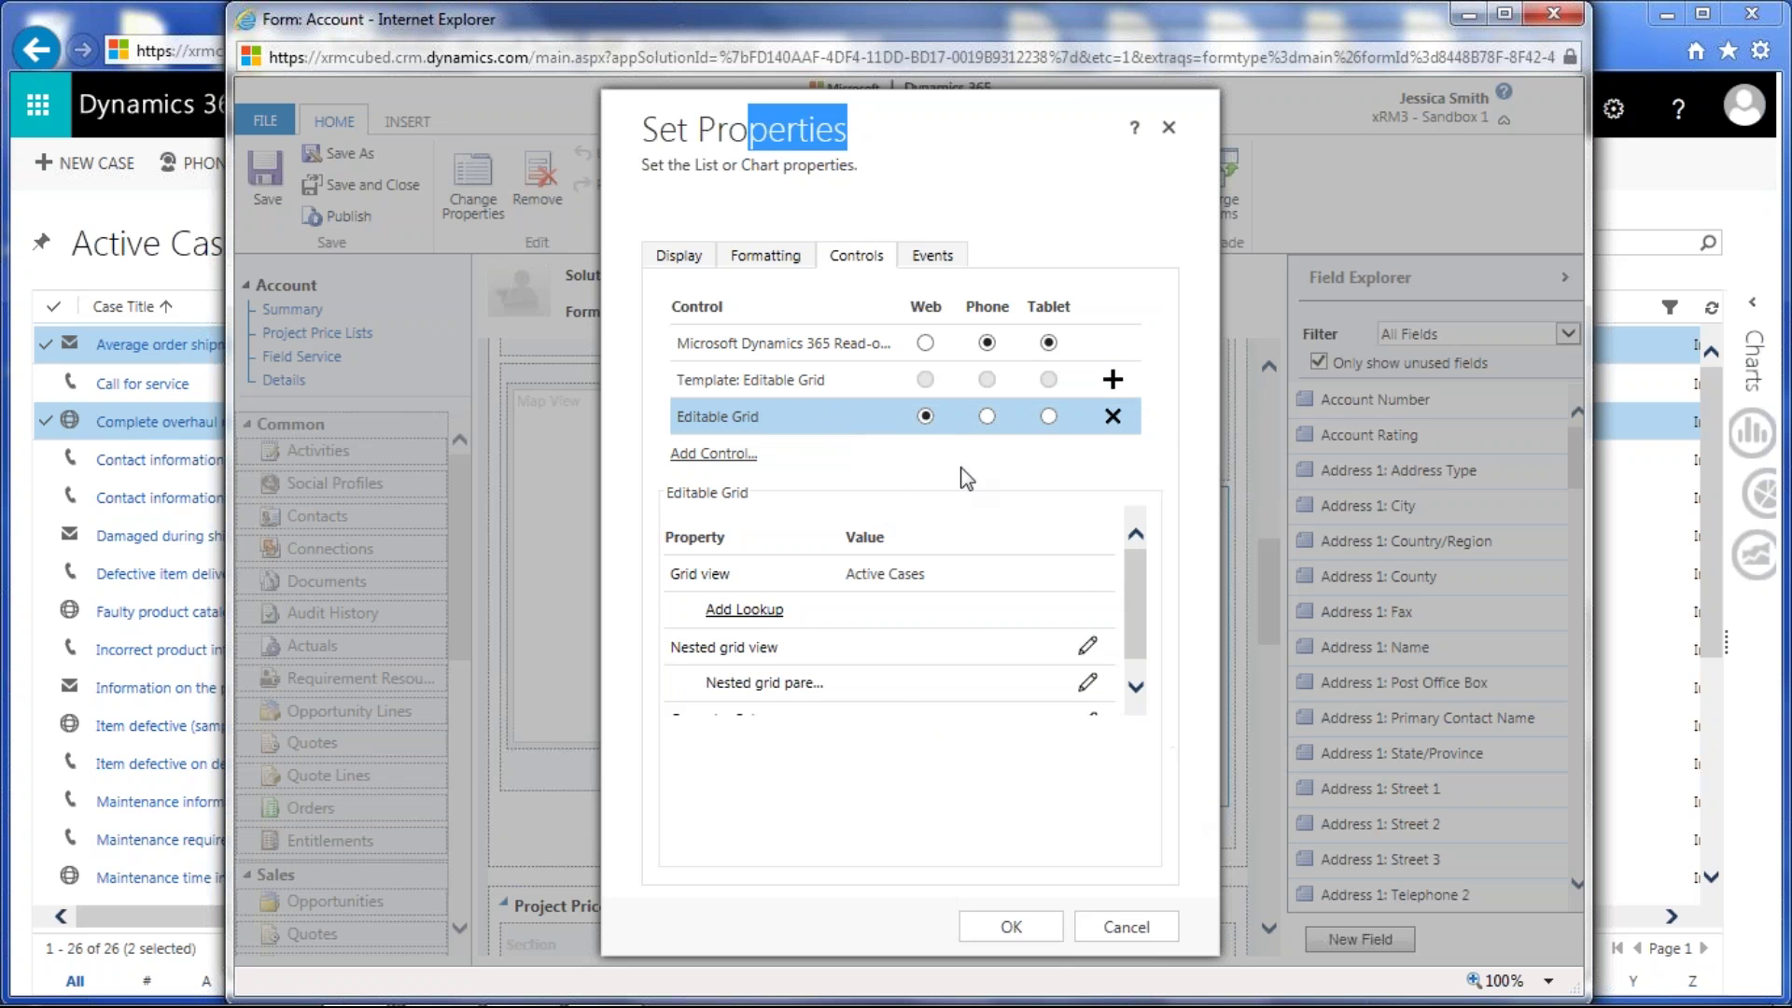
pyautogui.click(1024, 927)
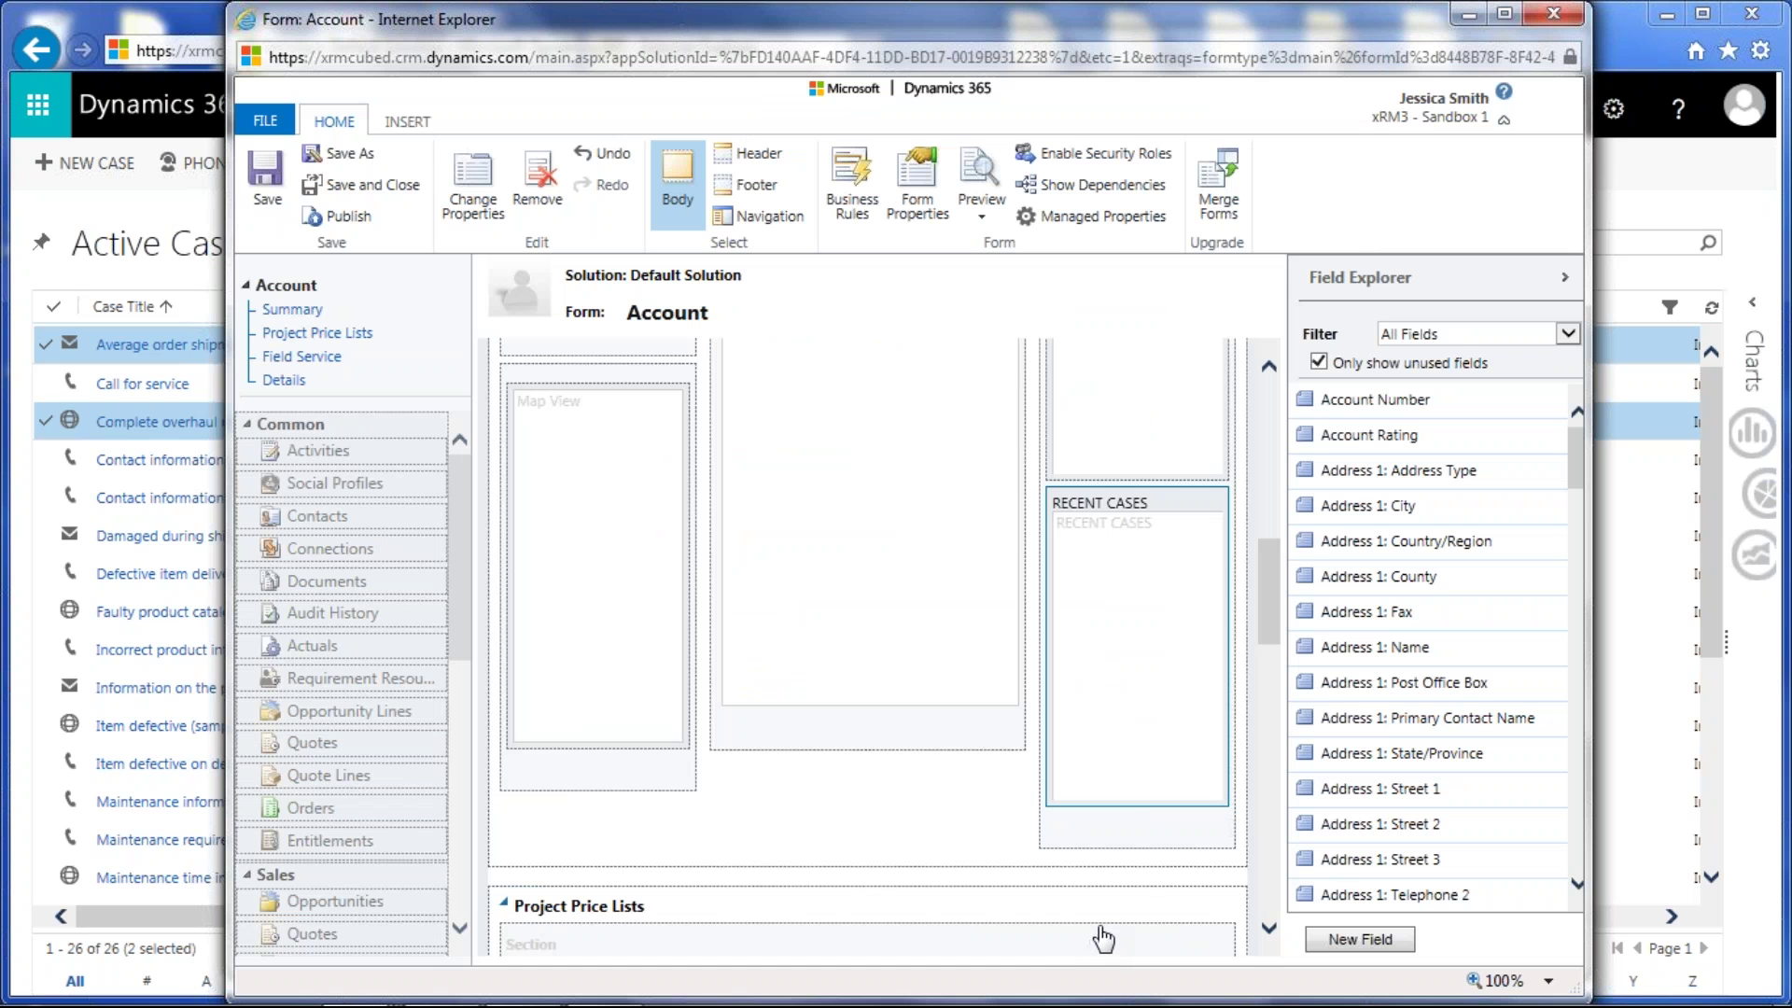
# Save and publish the Account form, close the form editor, and minimize the Solution window
pyautogui.click(267, 176)
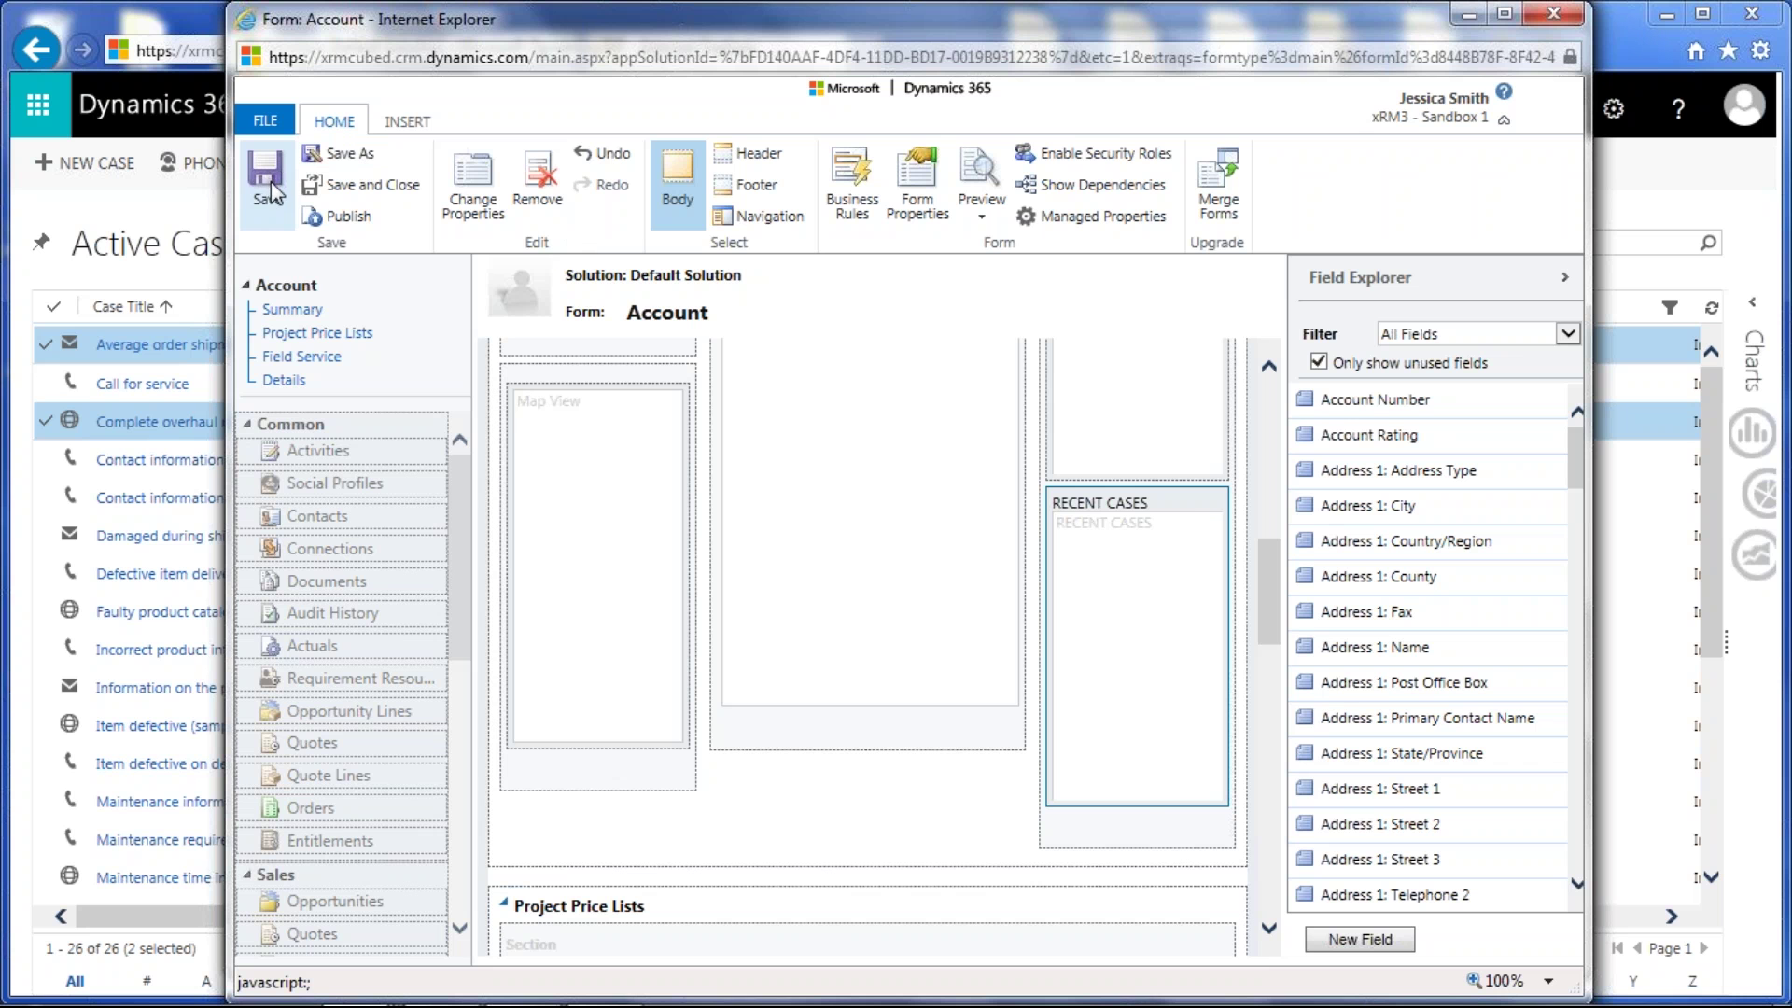
pyautogui.click(360, 221)
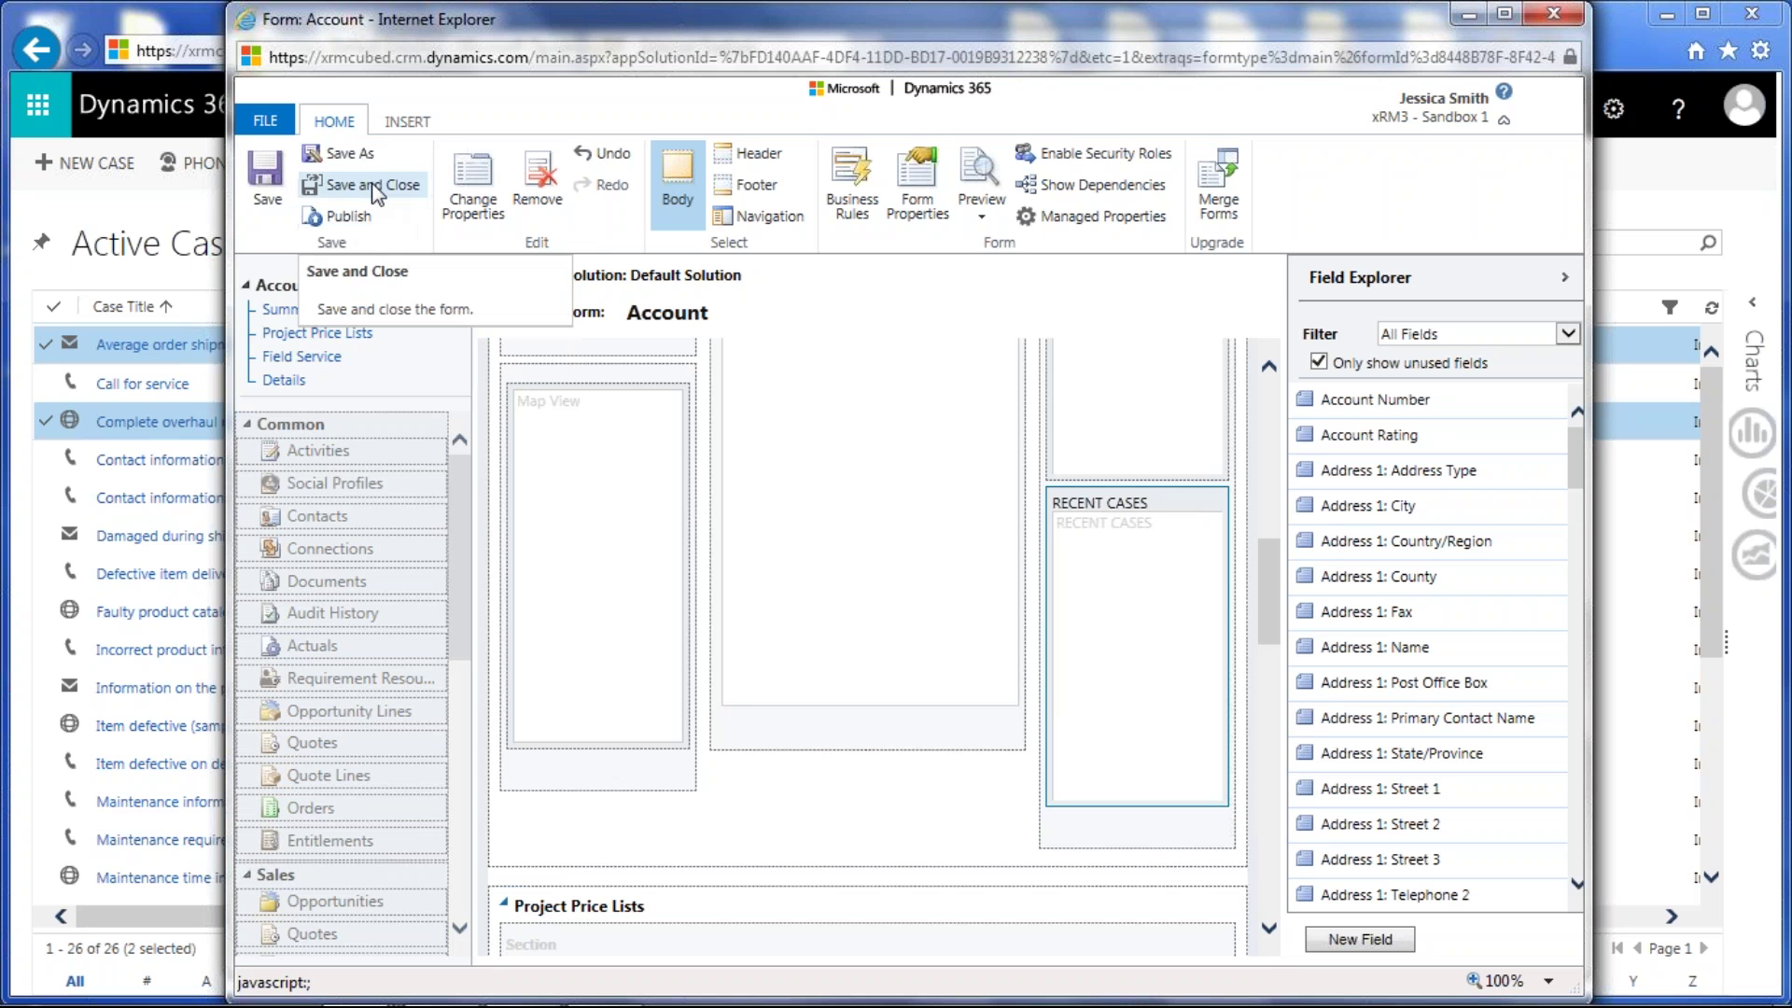
pyautogui.click(372, 186)
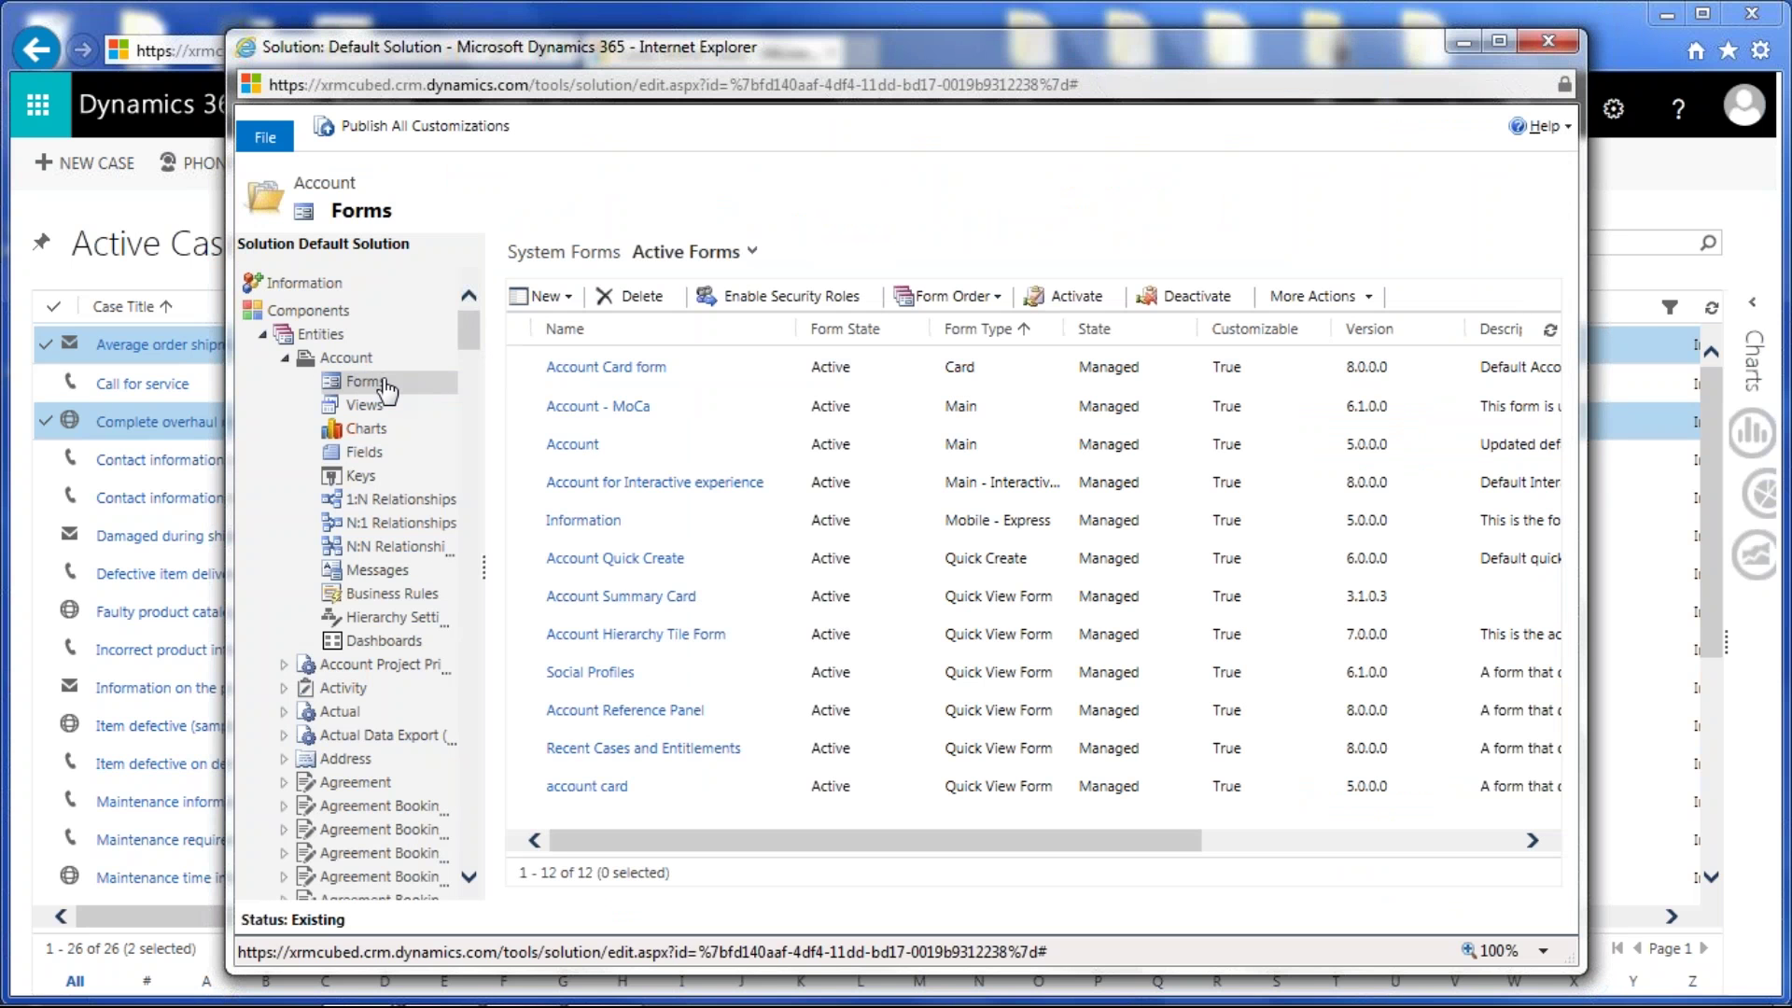
pyautogui.click(1466, 40)
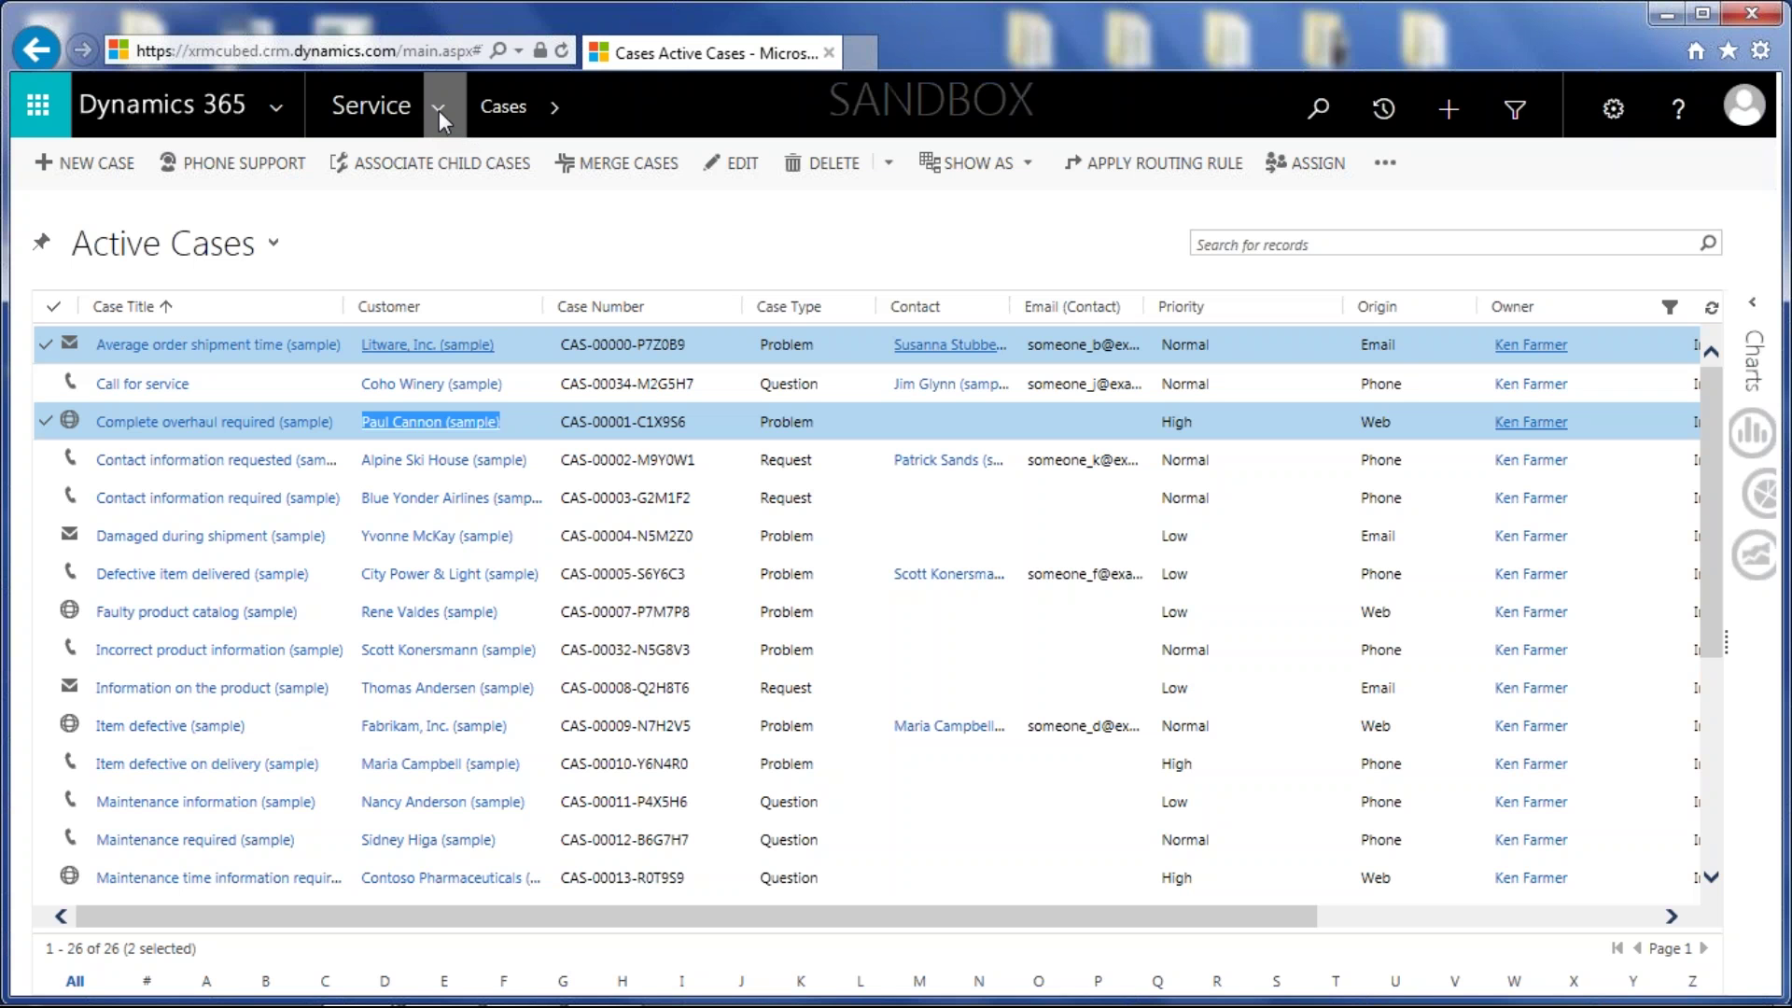
# Open the A. Datum Corporation (sample) account from Service > Accounts' Active Accounts list
pyautogui.click(439, 109)
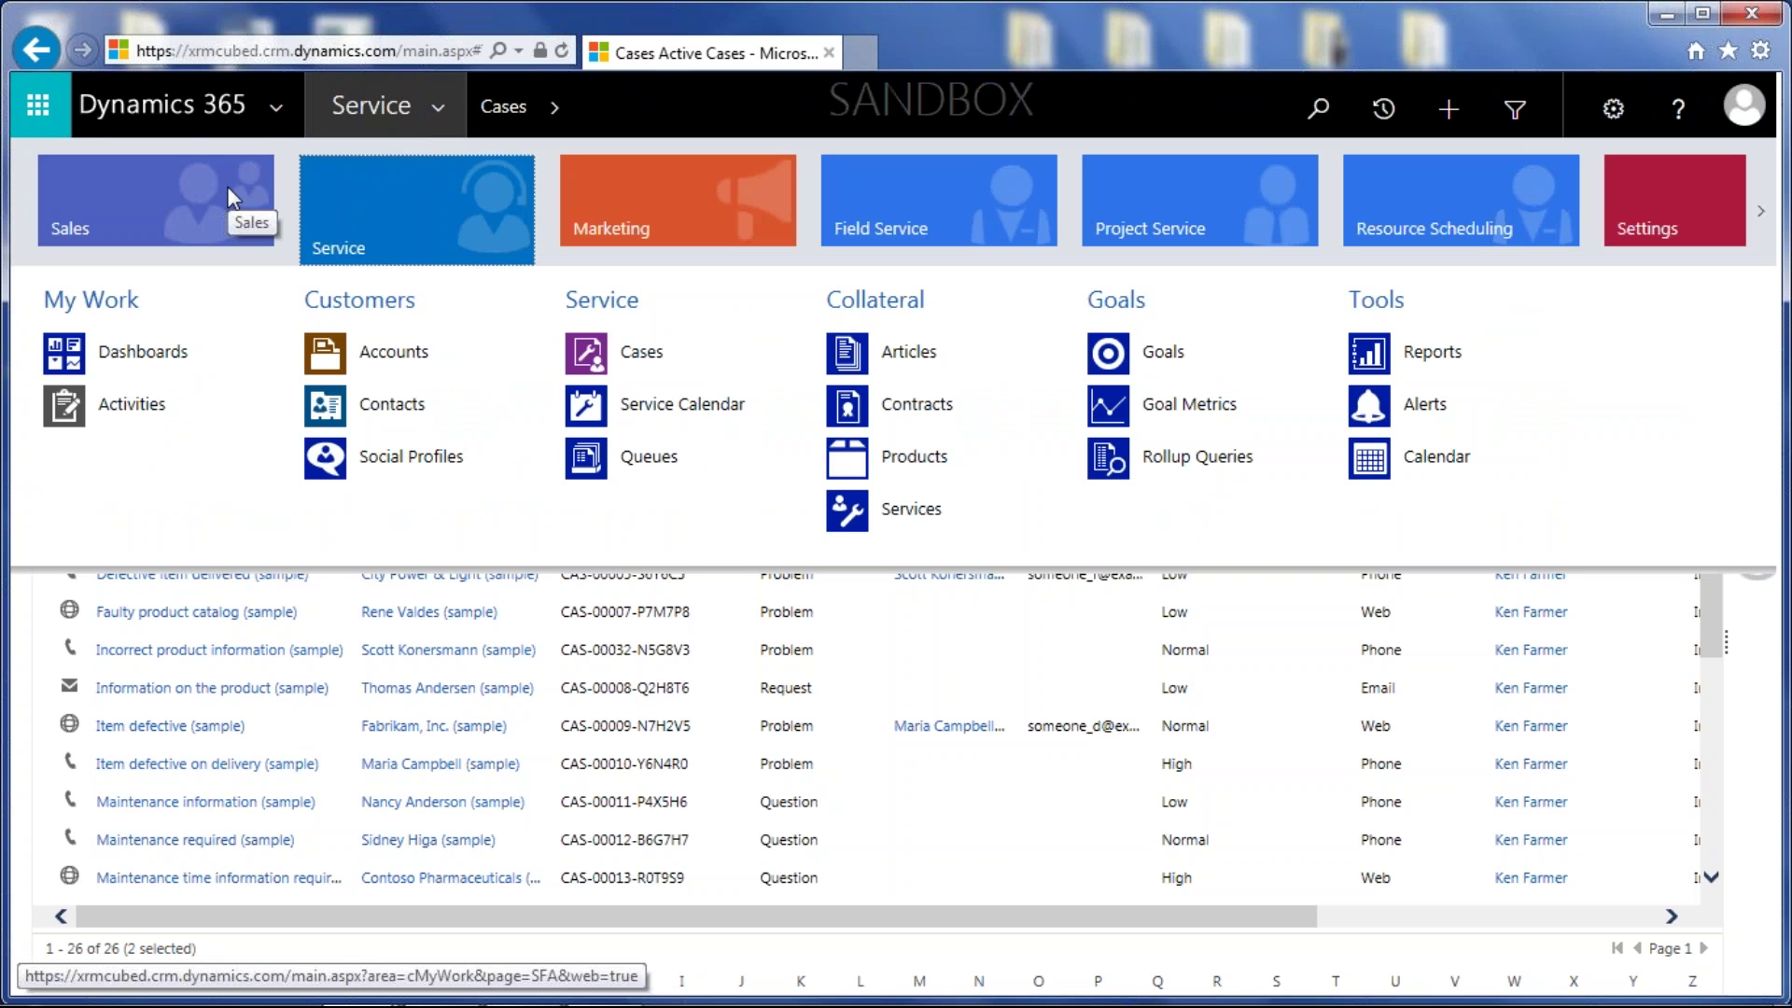
pyautogui.click(399, 355)
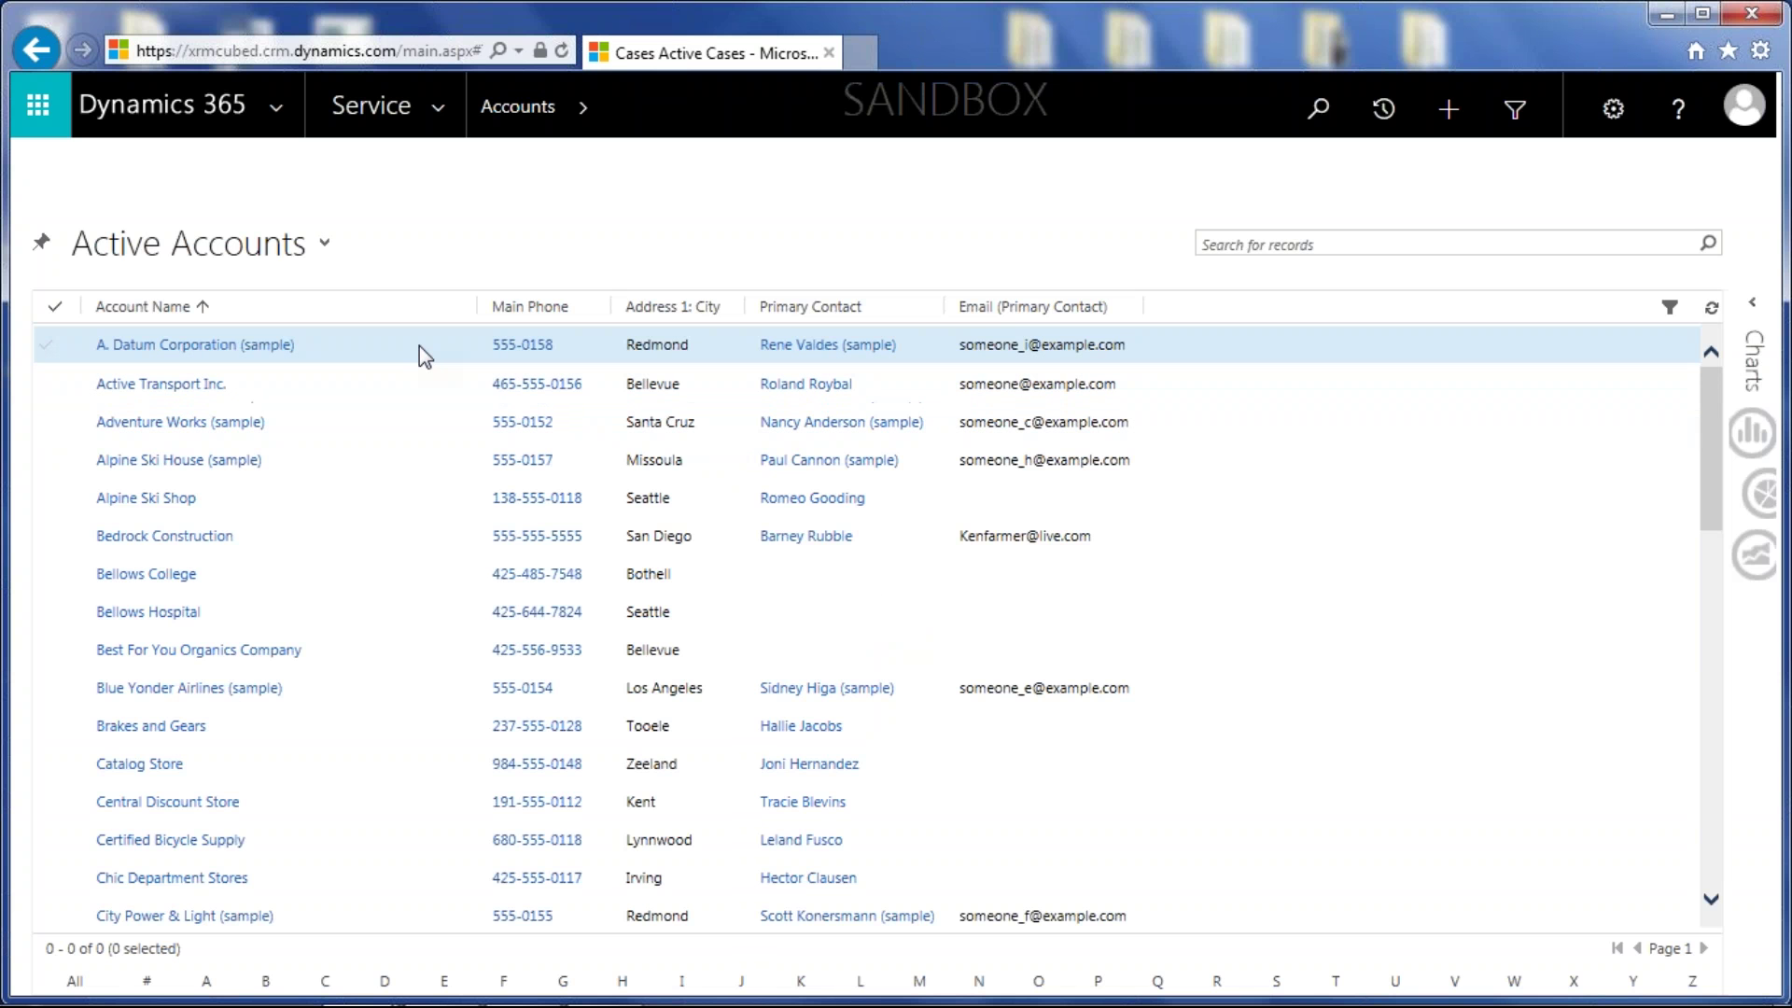
pyautogui.click(418, 345)
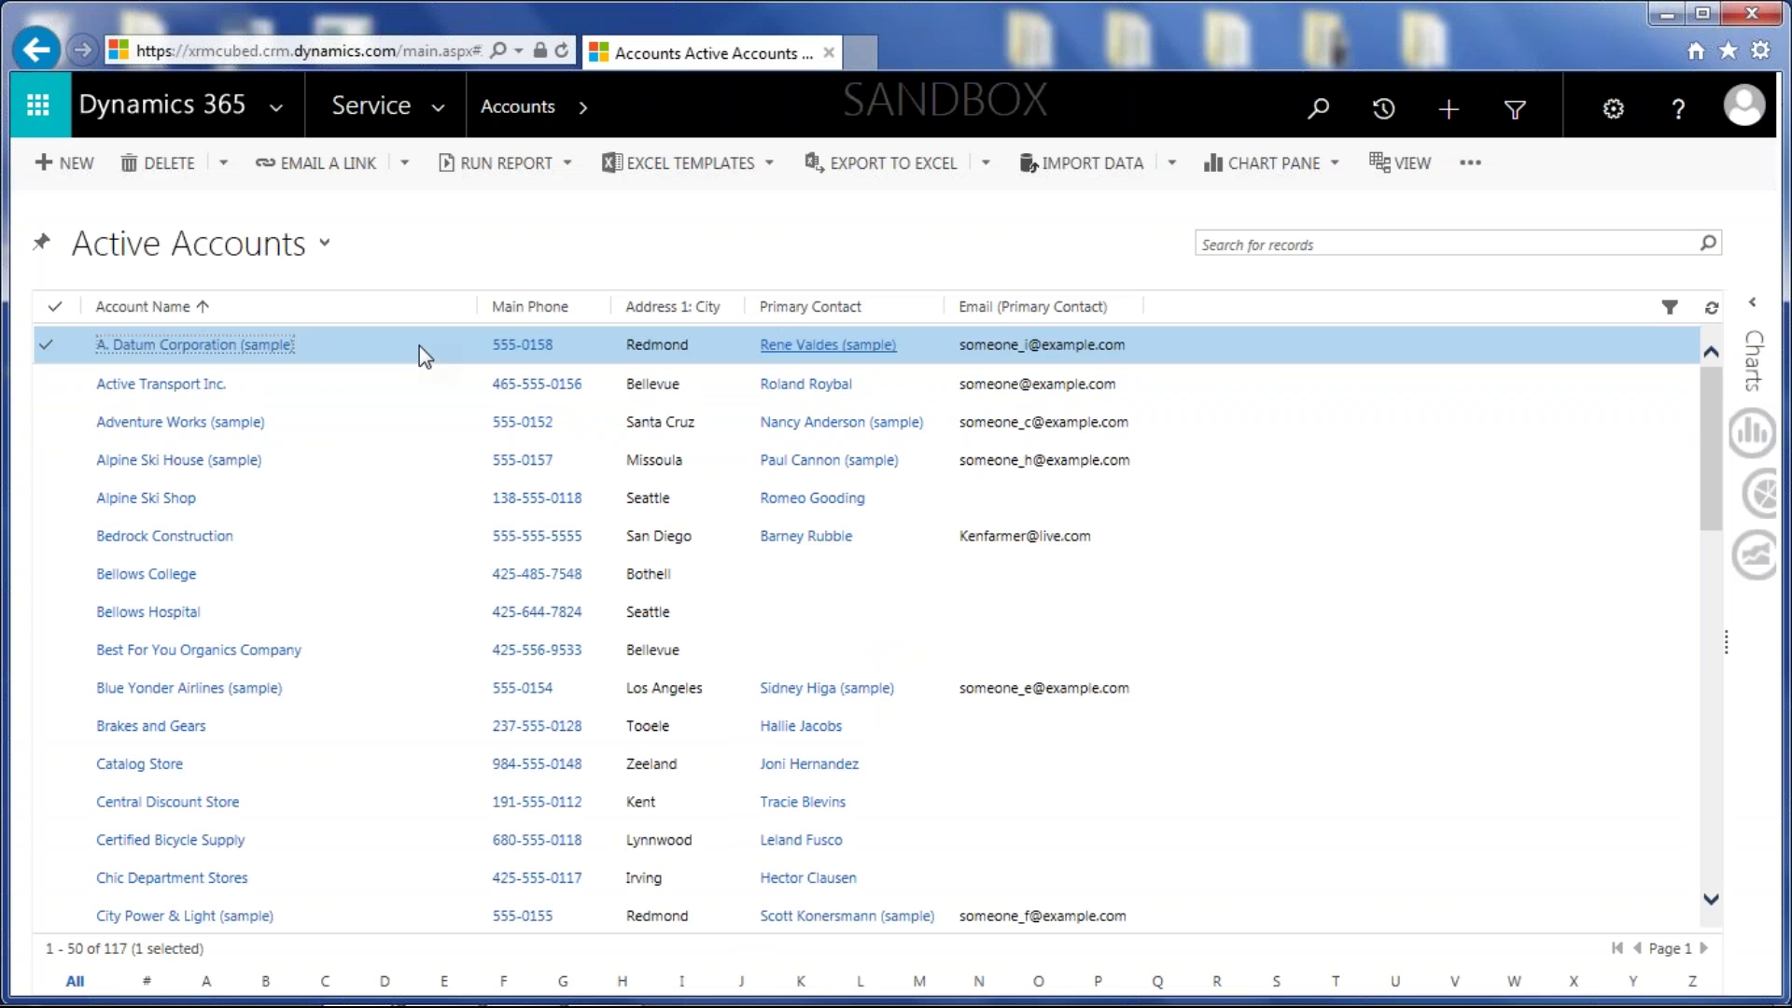
pyautogui.doubleClick(418, 345)
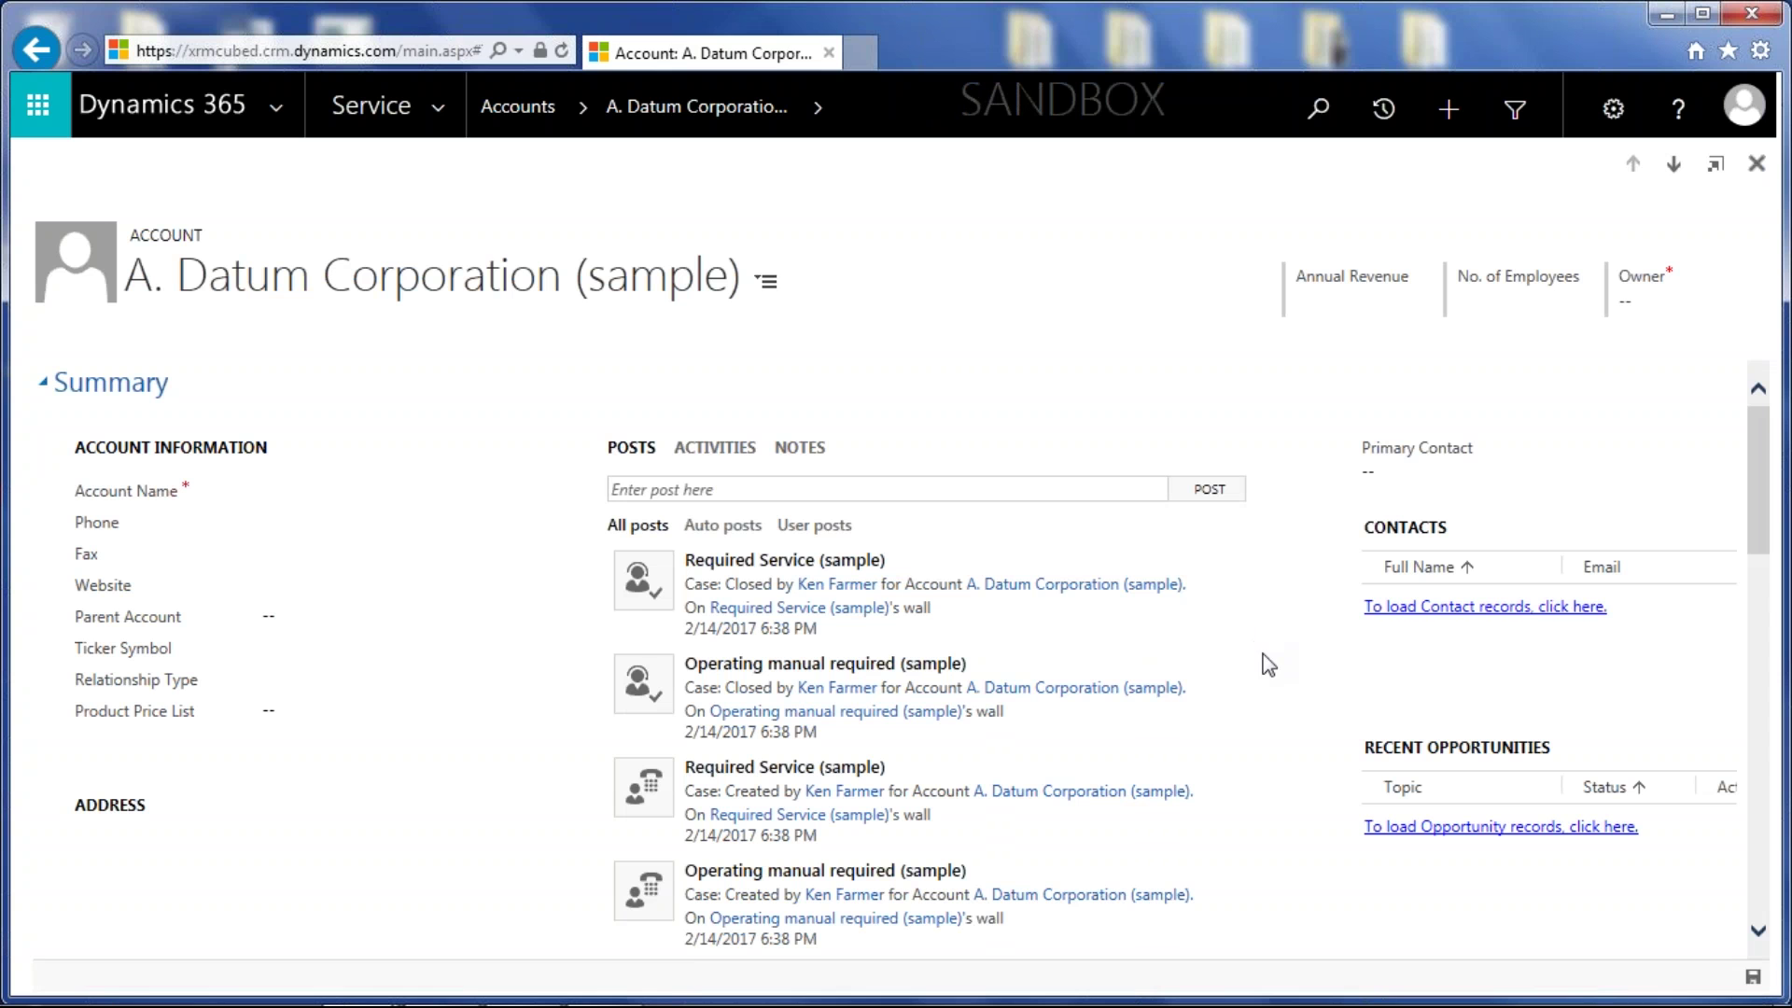
# Scroll the A. Datum account form down to the Recent Cases editable grid showing Missing parts (sample)
pyautogui.moveTo(1767, 523)
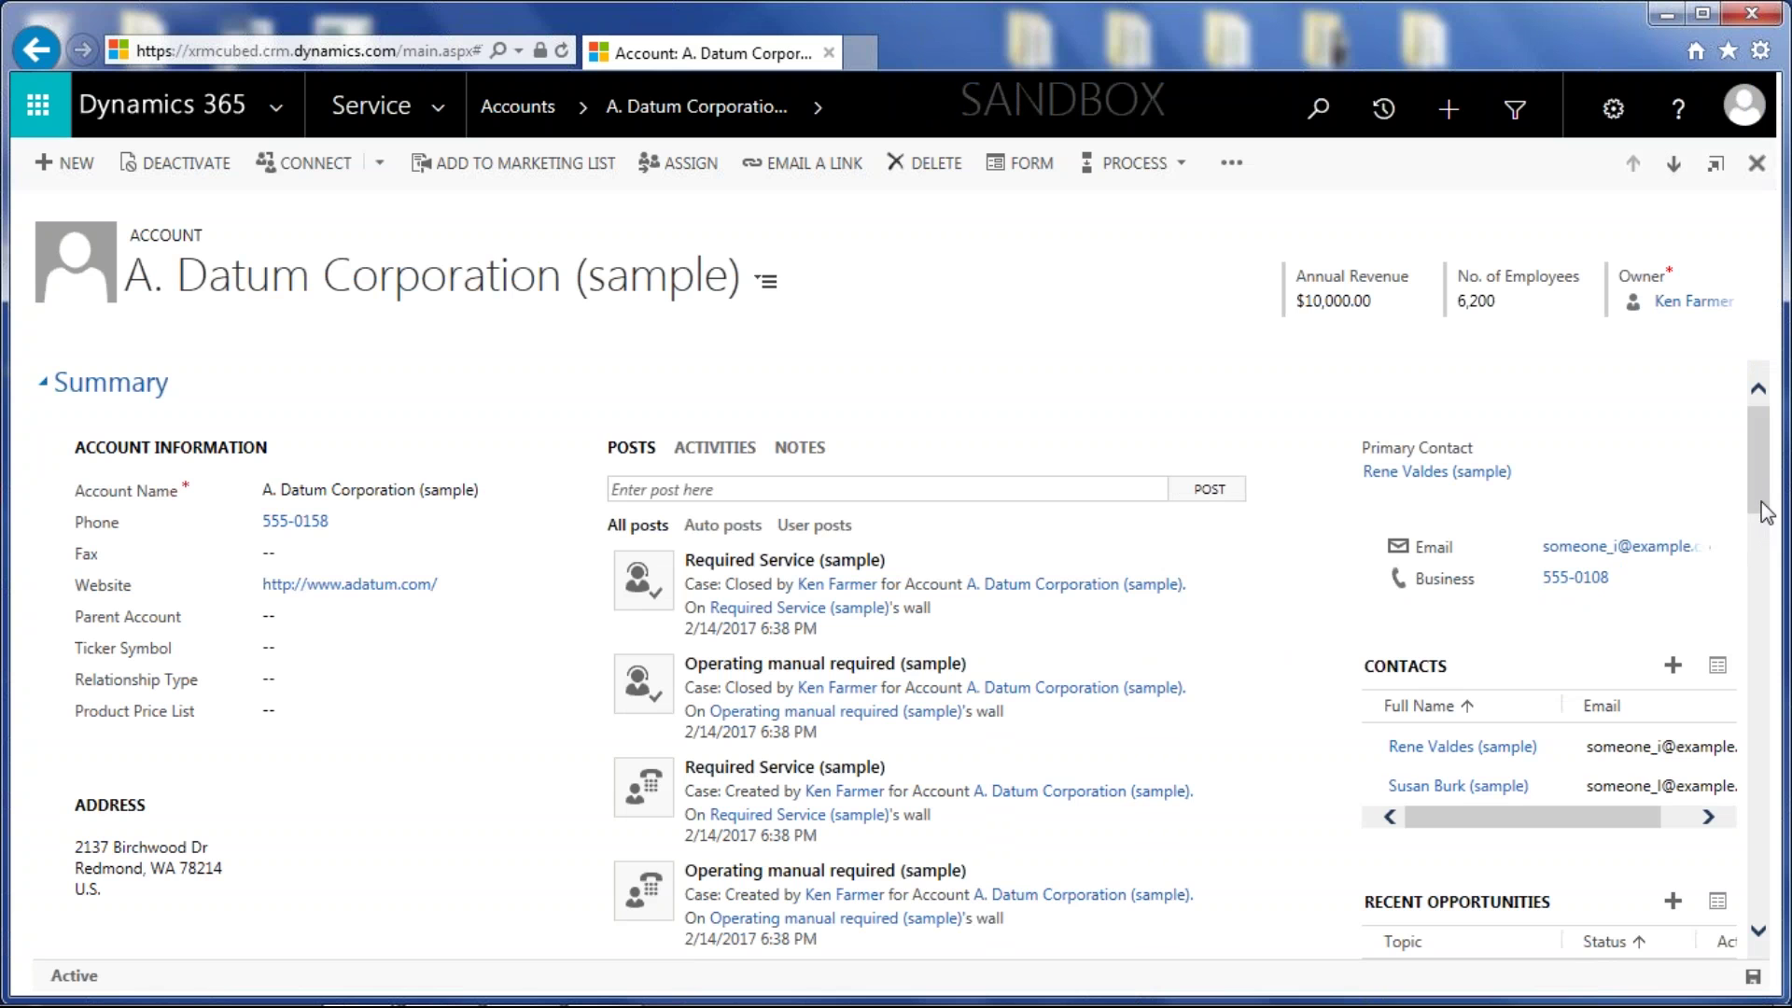
pyautogui.scroll(-1, 1762, 505)
pyautogui.moveTo(1761, 506); pyautogui.dragTo(1767, 619)
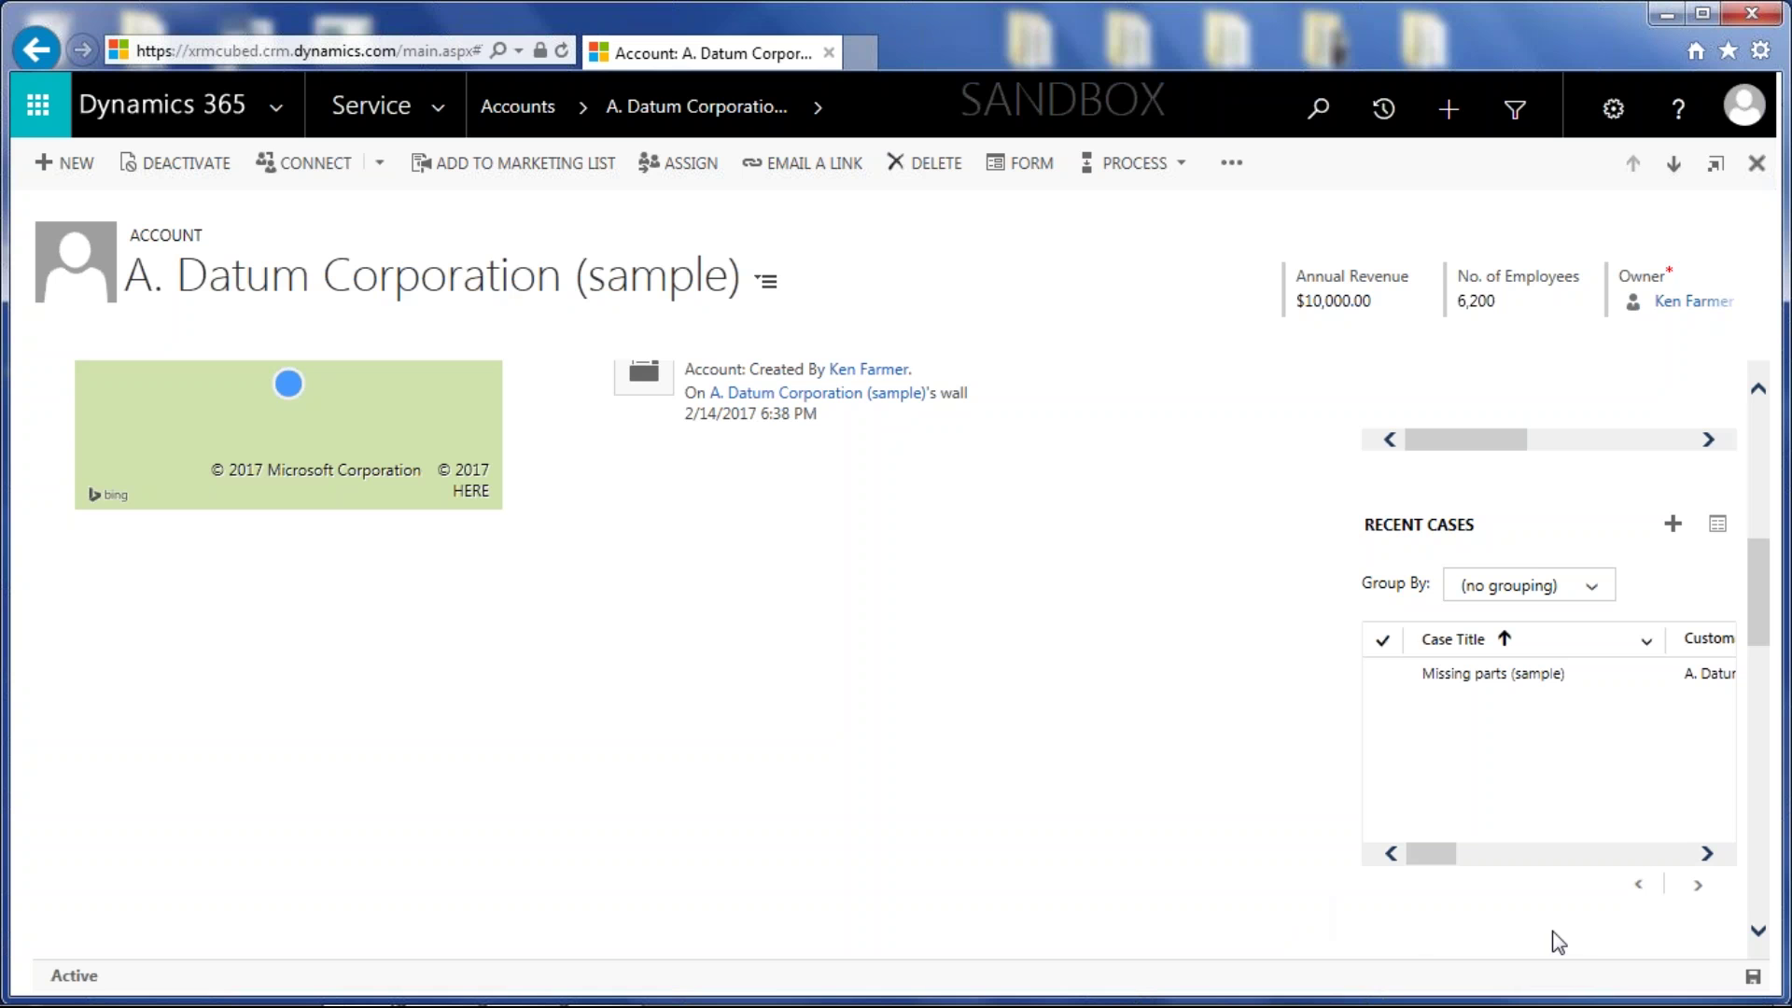
pyautogui.moveTo(1439, 855)
pyautogui.mouseDown()
pyautogui.moveTo(1681, 868)
pyautogui.moveTo(1428, 876)
pyautogui.mouseUp()
# Change the Missing parts (sample) case title inline to 'Missing parts 2' in Recent Cases
pyautogui.click(1638, 682)
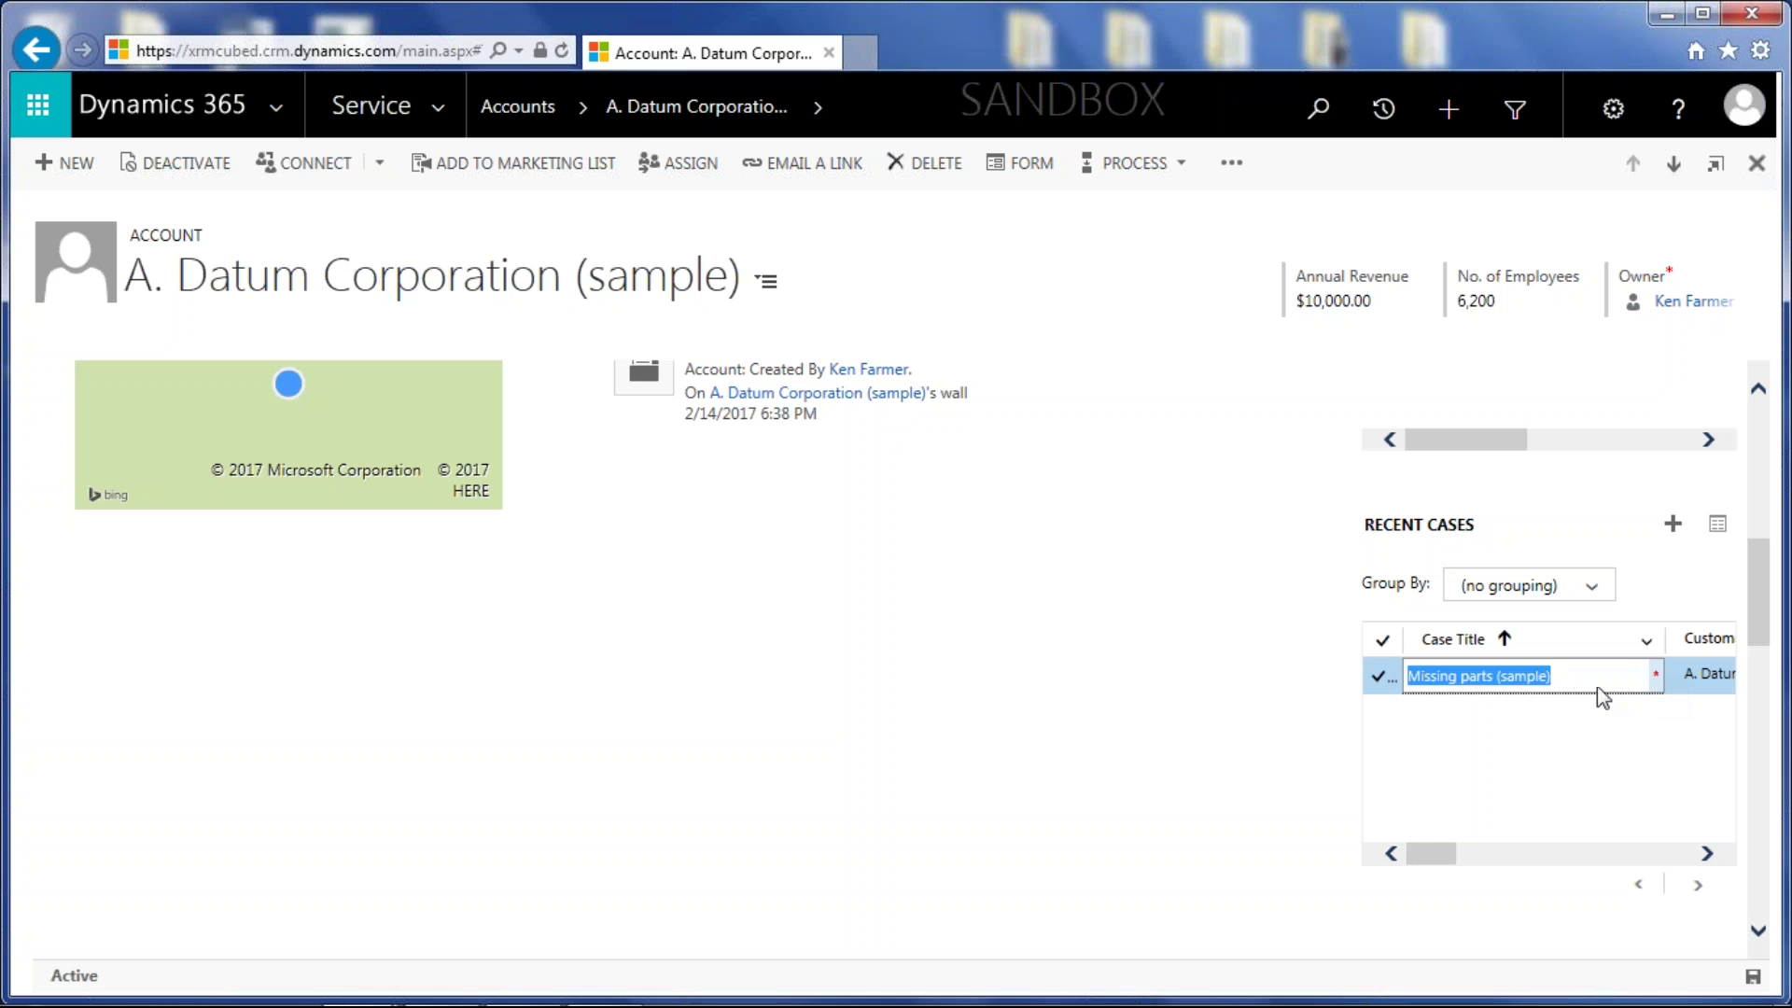
pyautogui.moveTo(1597, 681); pyautogui.dragTo(1389, 682)
pyautogui.write('Missing parts')
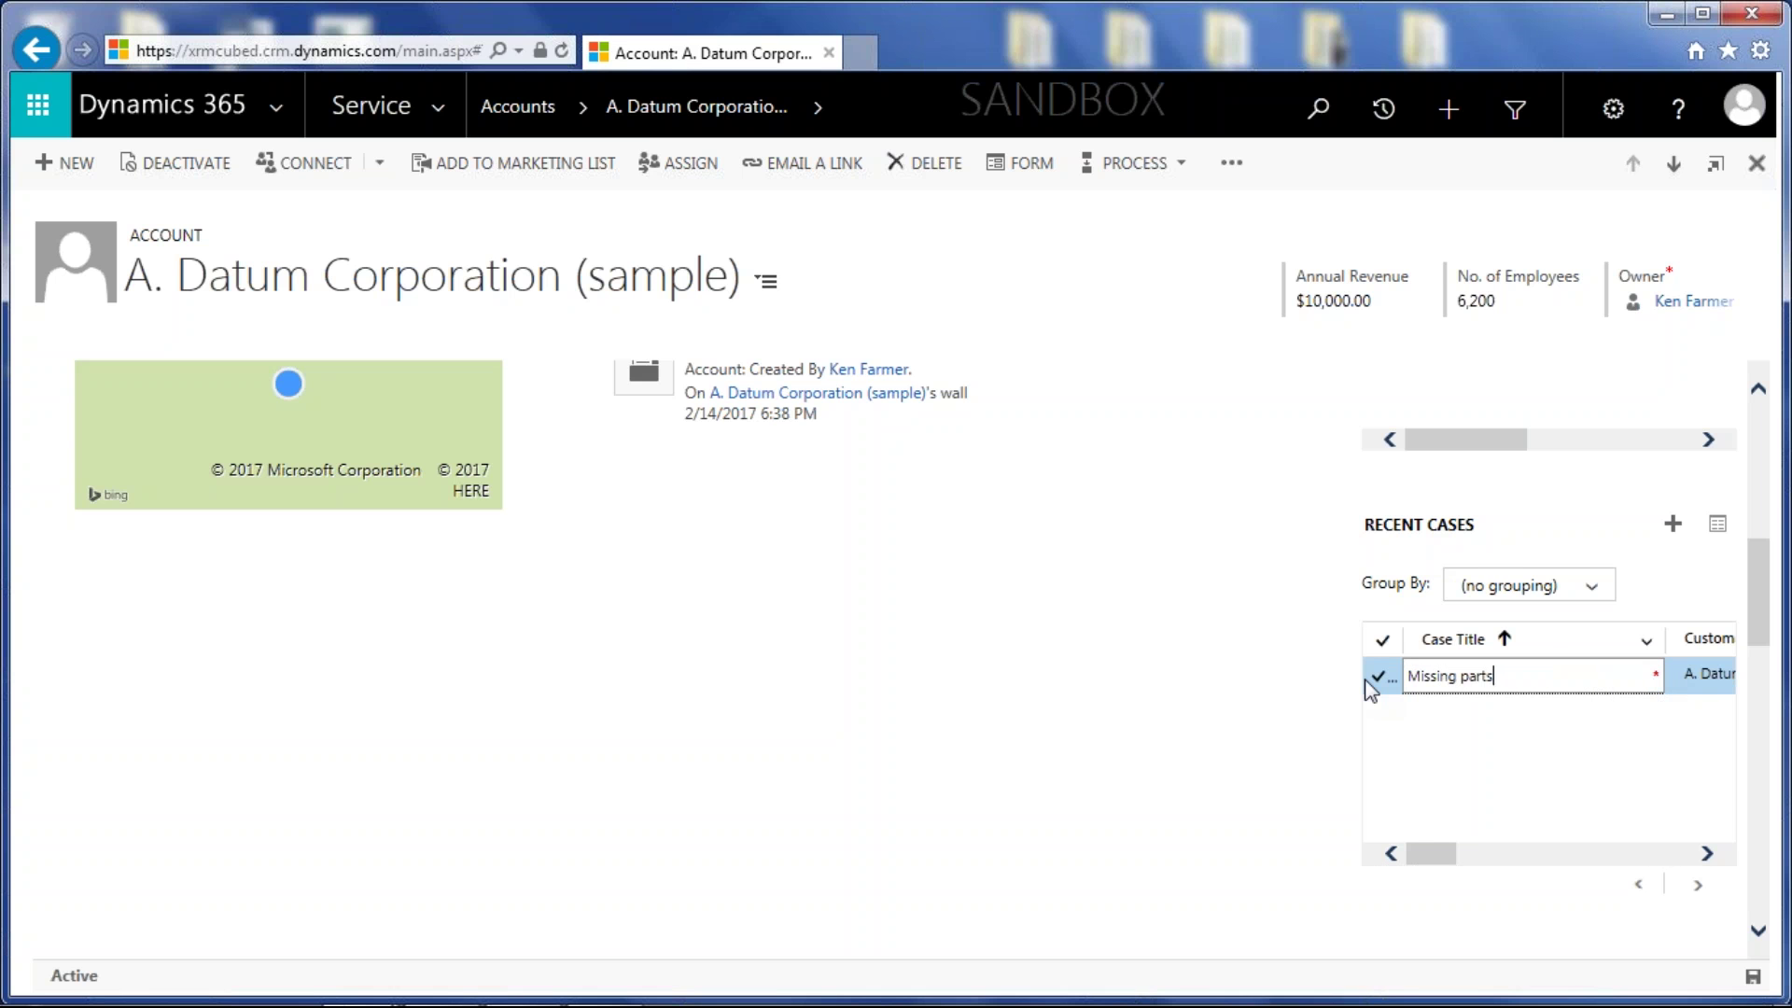
pyautogui.write(' 2')
pyautogui.press('Tab')
pyautogui.click(1472, 682)
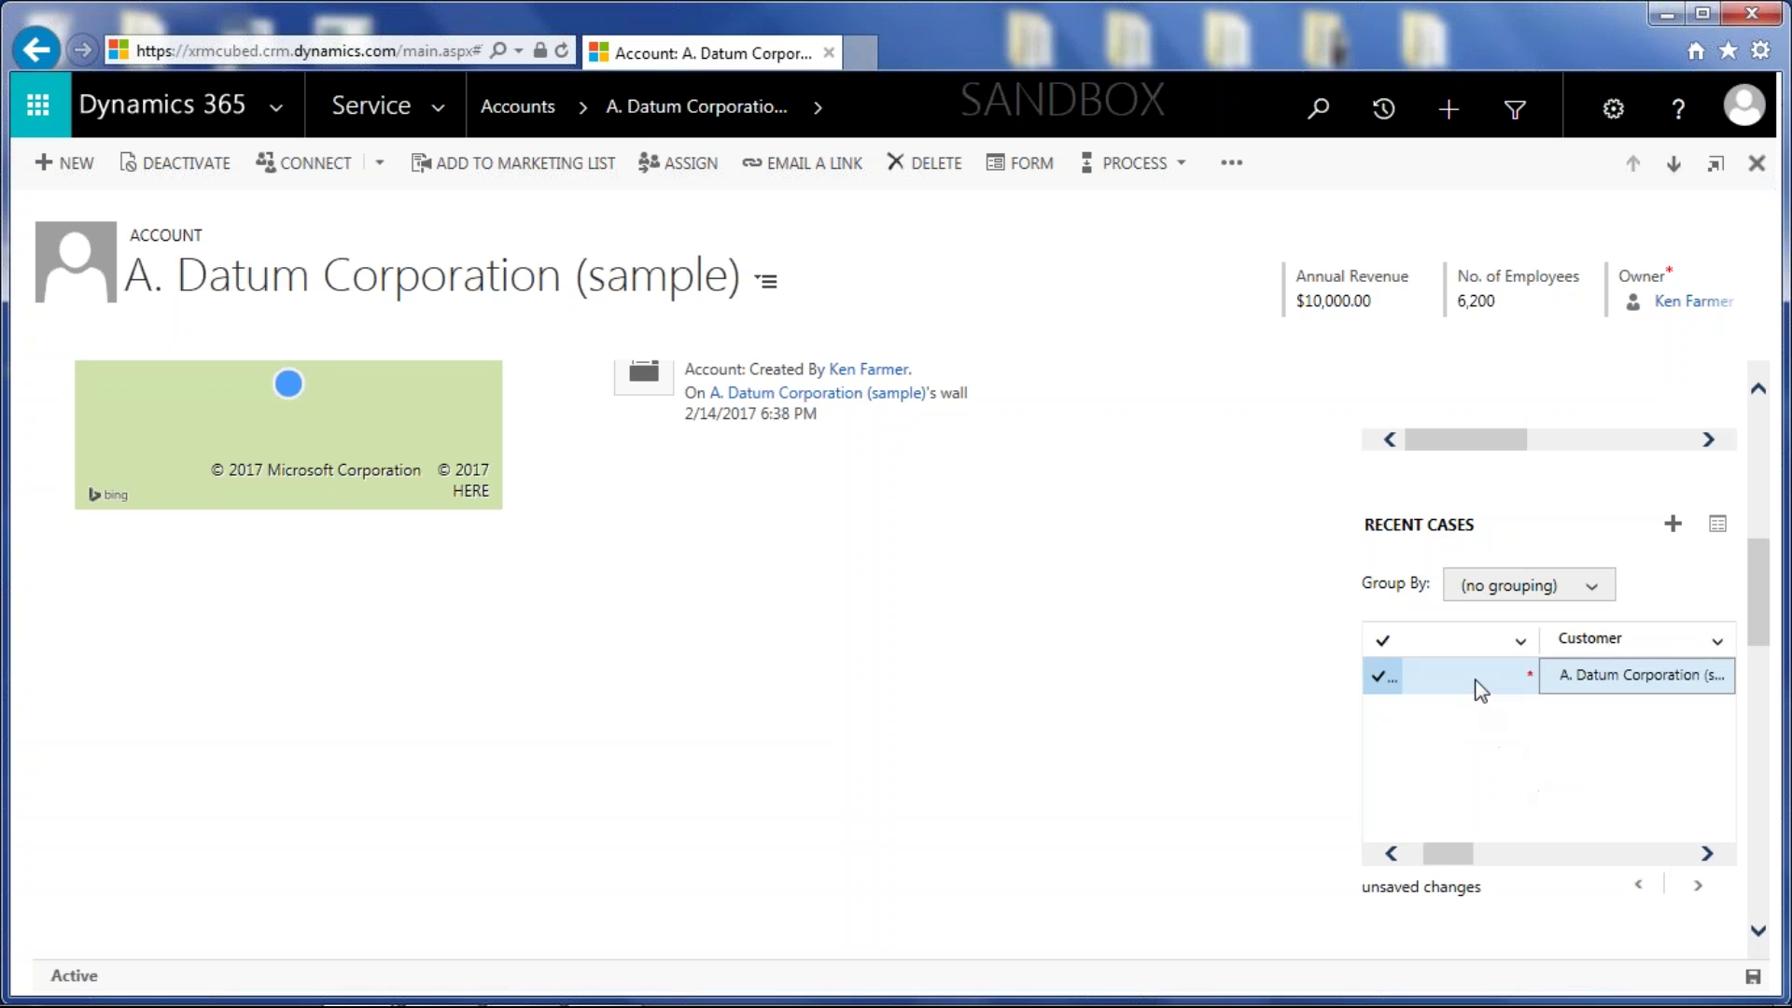
pyautogui.click(1545, 742)
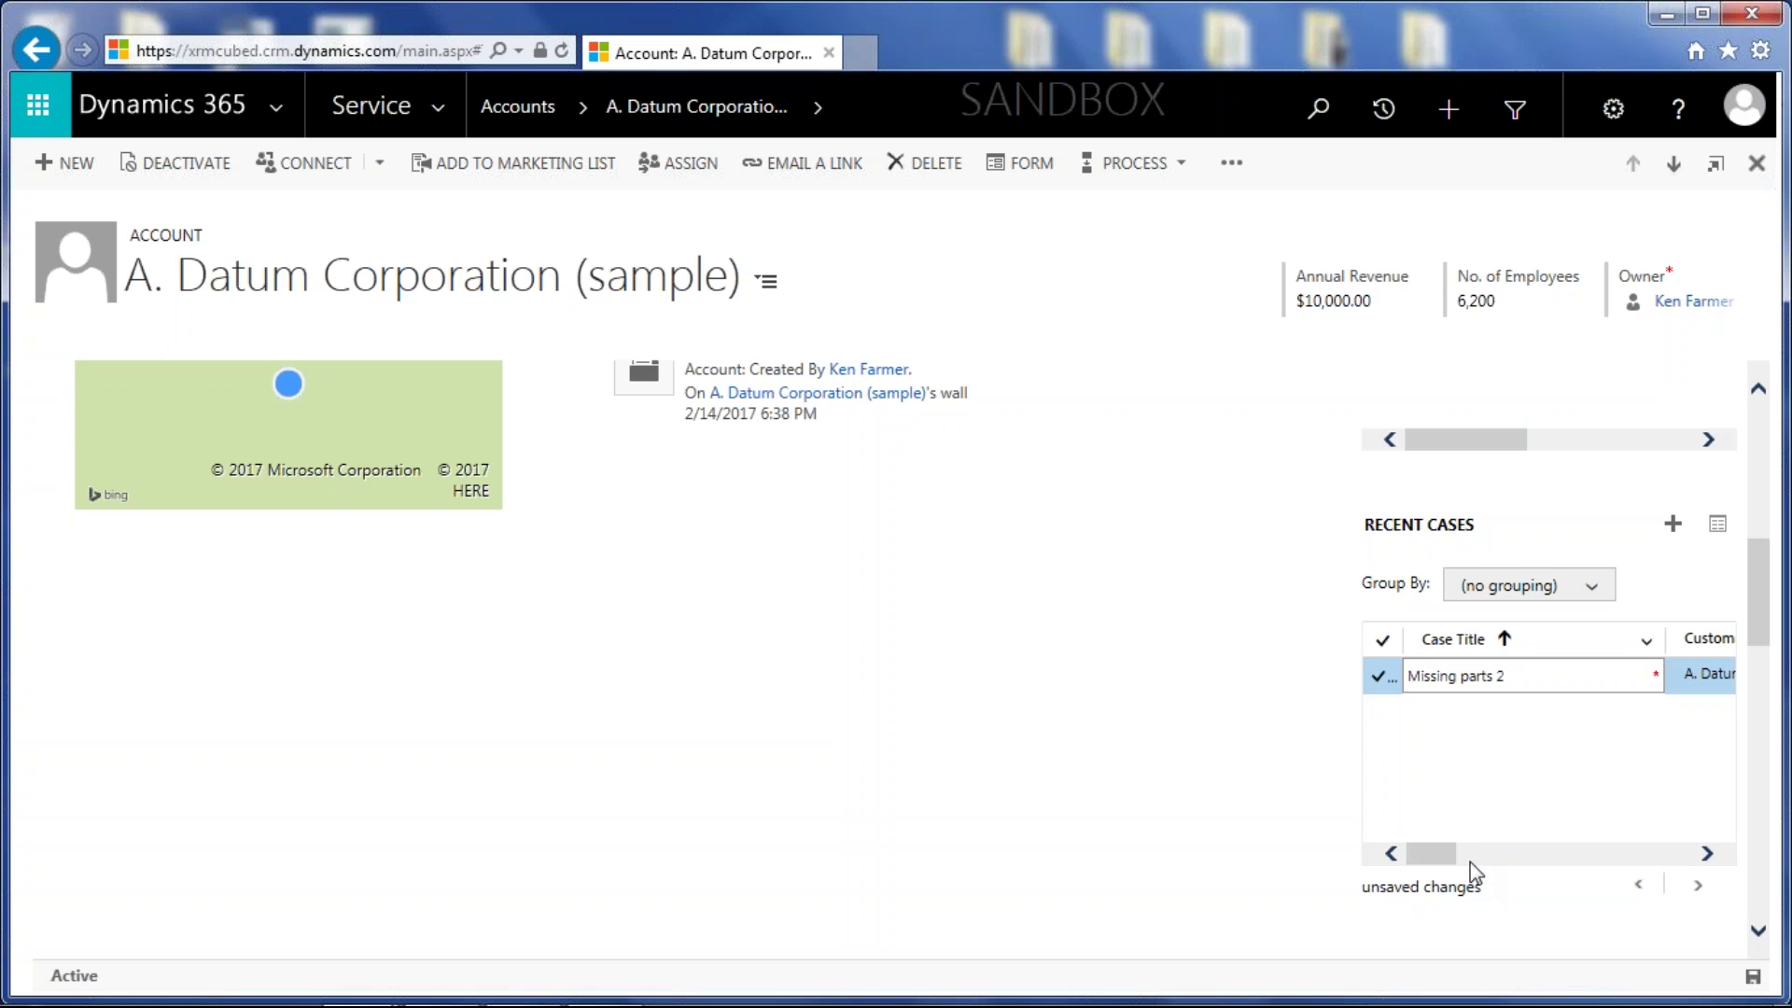
pyautogui.moveTo(1432, 853)
pyautogui.mouseDown()
pyautogui.moveTo(1576, 857)
pyautogui.moveTo(1419, 853)
pyautogui.mouseUp()
pyautogui.scroll(3, 1150, 797)
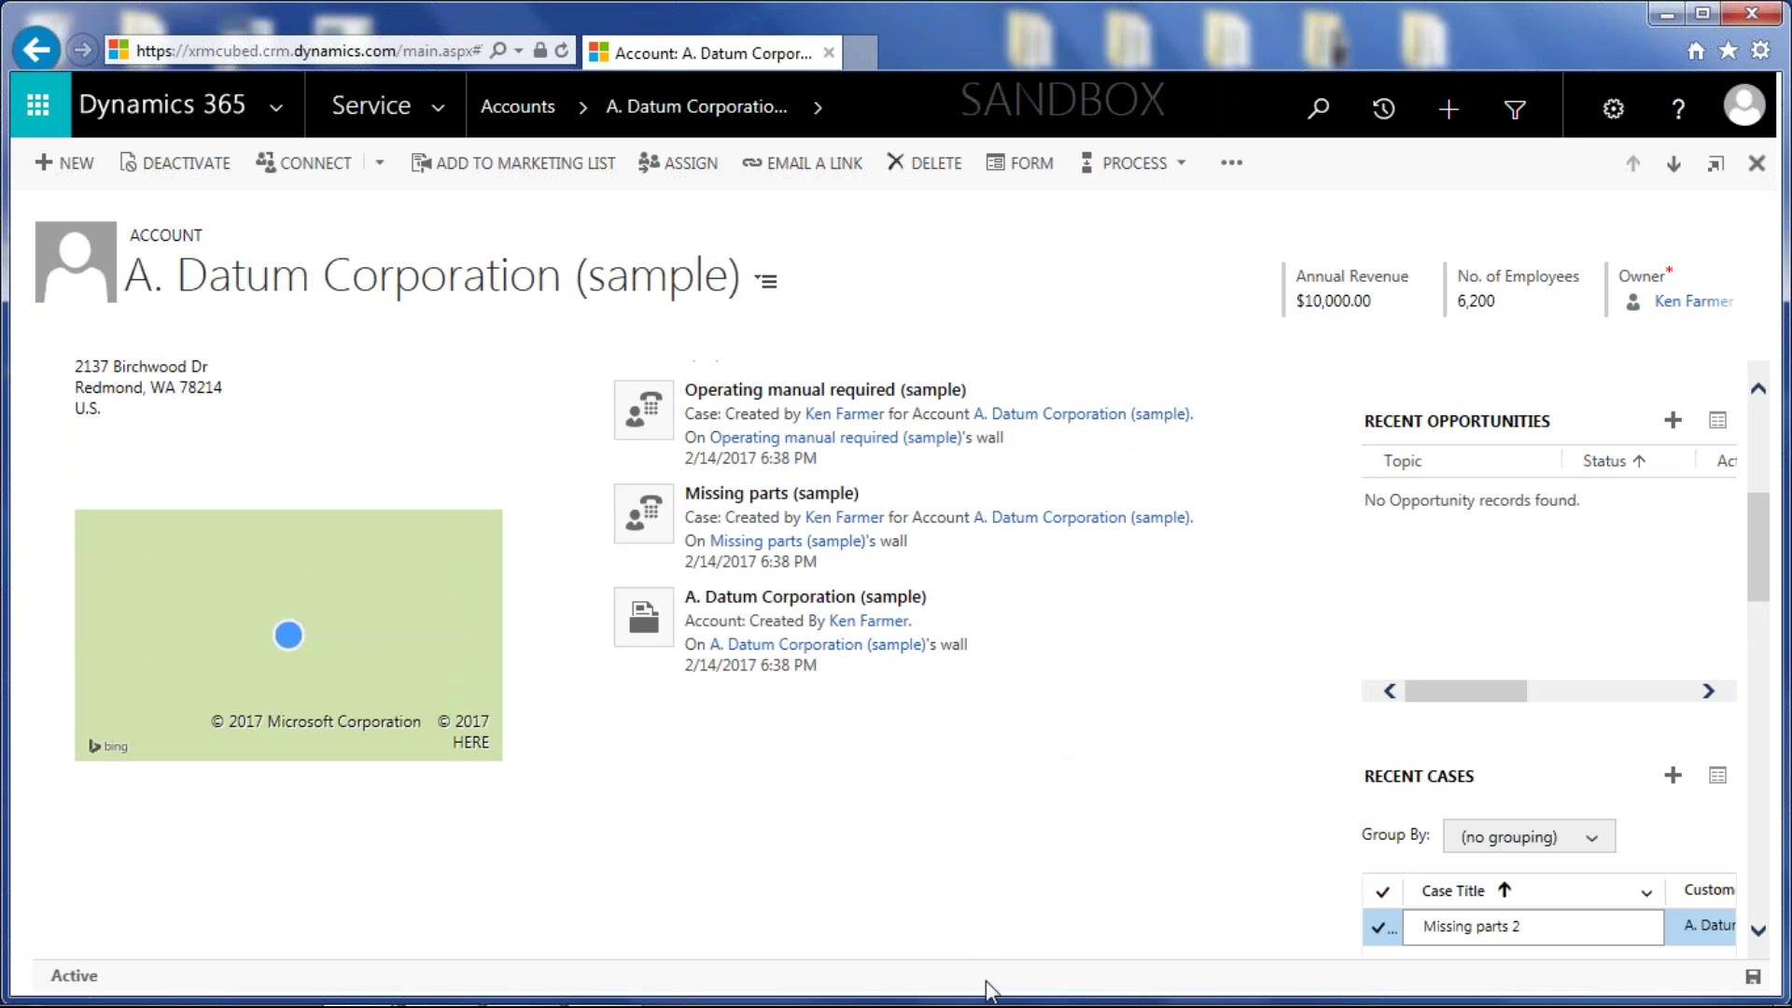
pyautogui.moveTo(1290, 973)
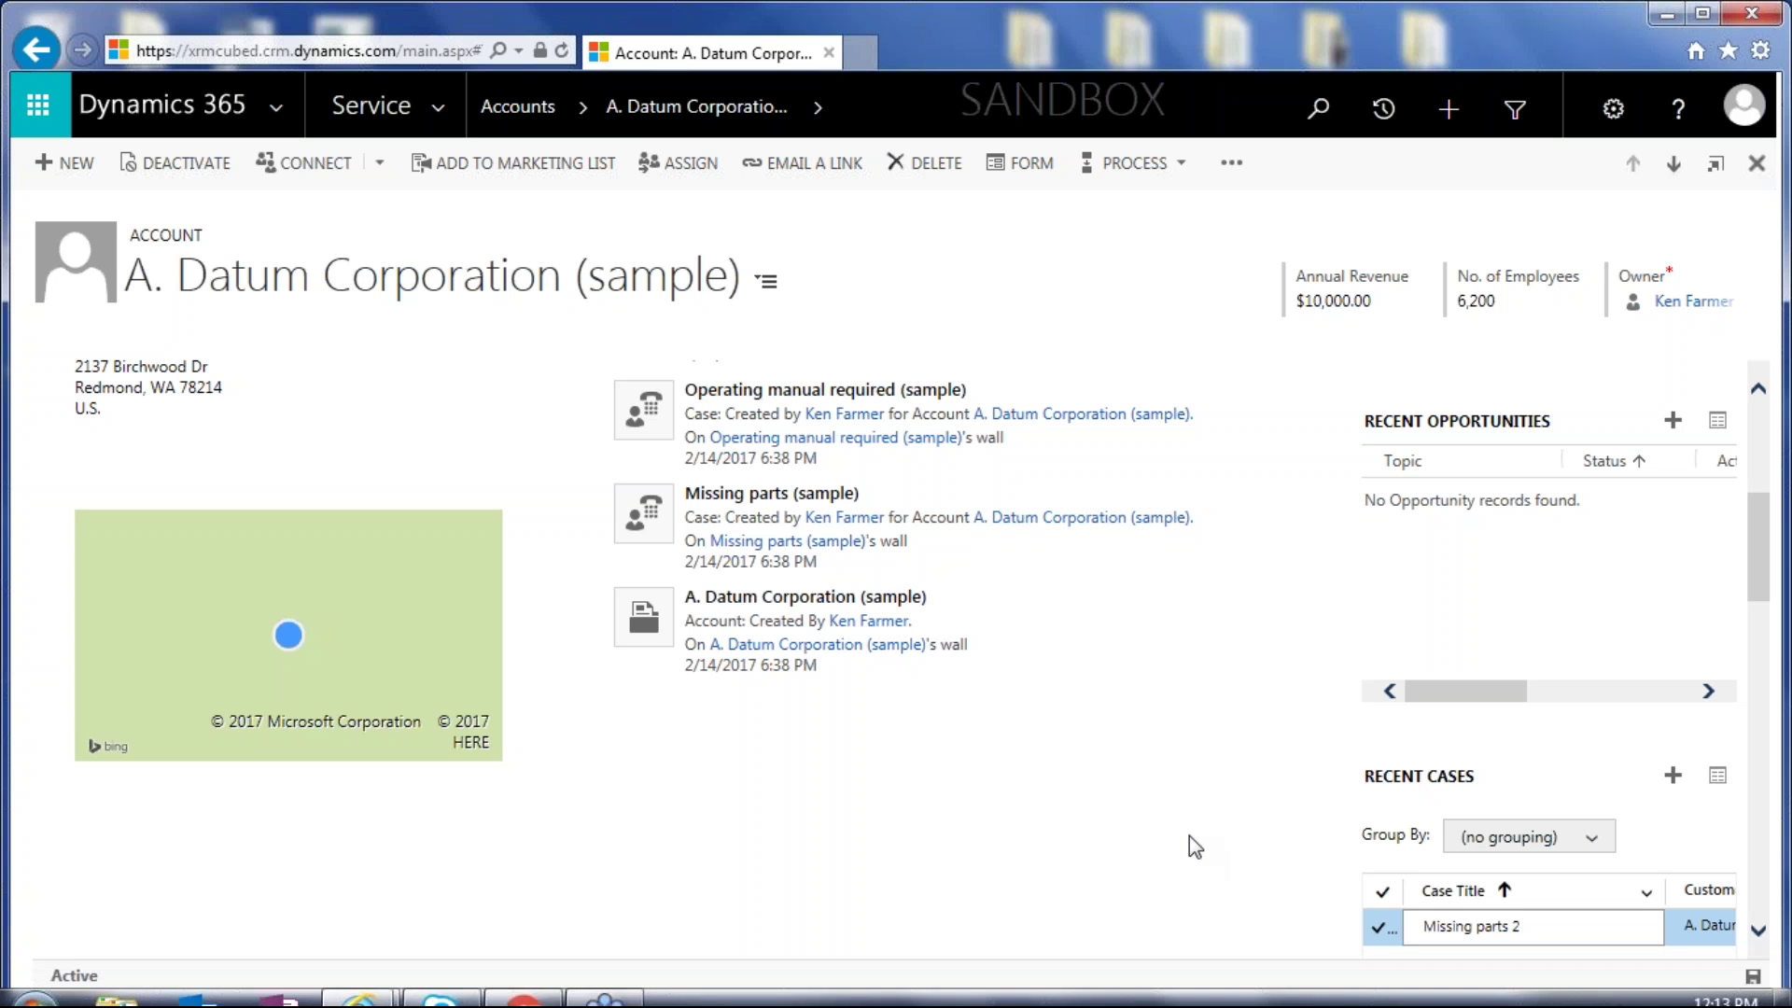